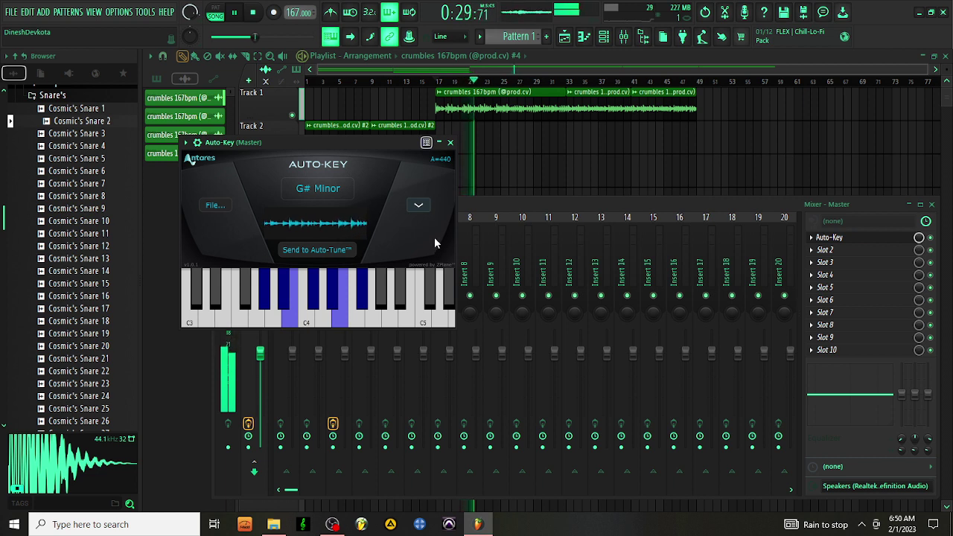
- Remove the Auto-Key plugin from the first effect slot of the Master track
{"action": "left_click", "coordinate": [809, 242]}
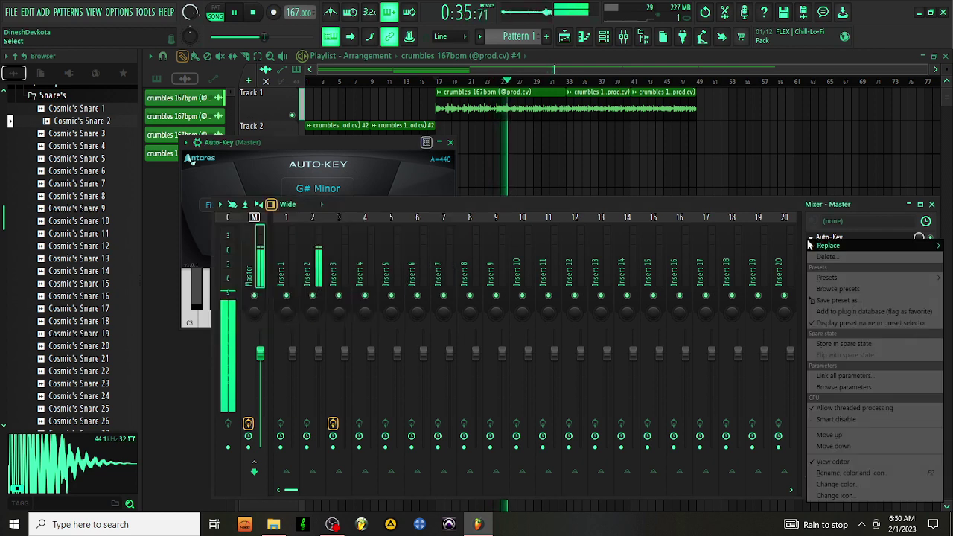
{"action": "mouse_move", "coordinate": [809, 245]}
{"action": "left_click", "coordinate": [646, 525]}
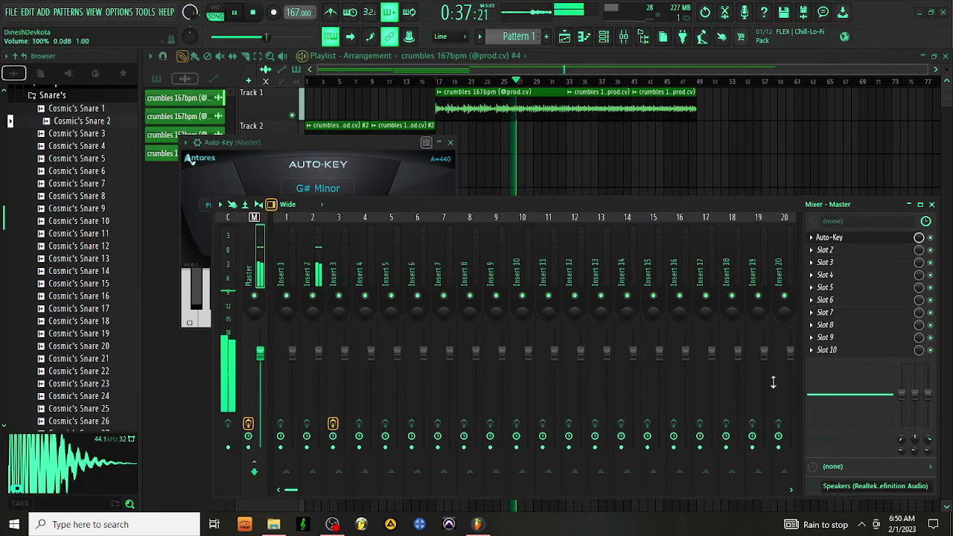
{"action": "left_click", "coordinate": [818, 237]}
{"action": "left_click", "coordinate": [825, 257]}
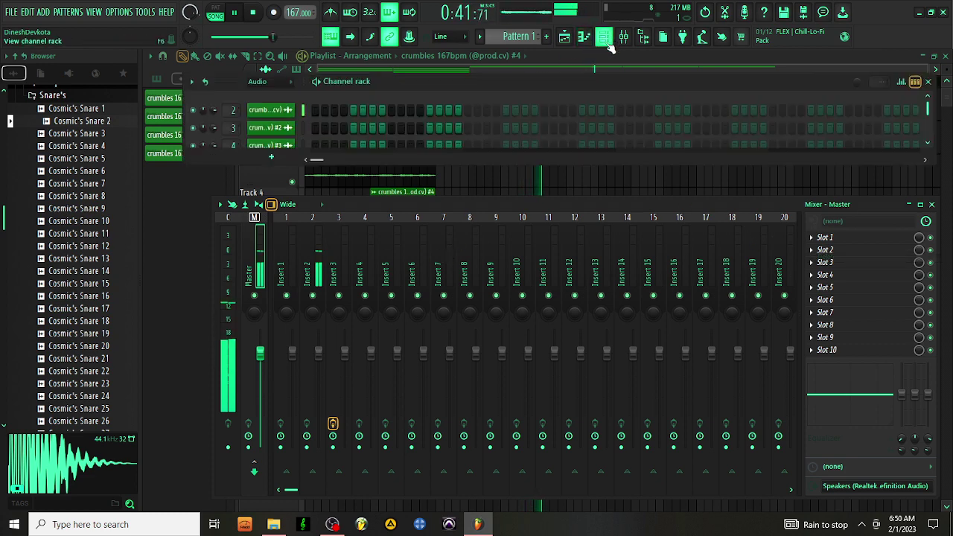
- Show all channels in the channel rack and open the piano roll for the Sampler channel
{"action": "left_click", "coordinate": [604, 37]}
{"action": "left_click", "coordinate": [281, 90]}
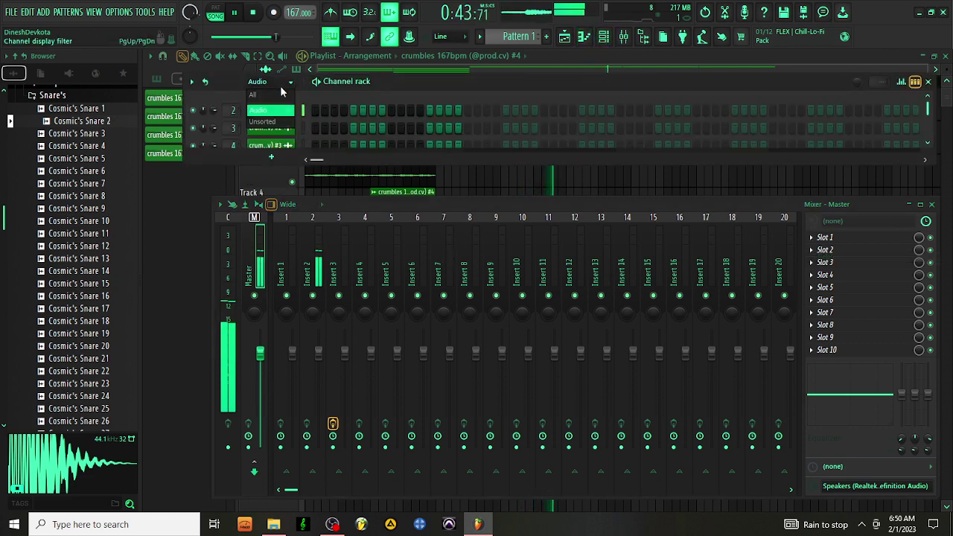
{"action": "left_click", "coordinate": [271, 95]}
{"action": "right_click", "coordinate": [302, 113]}
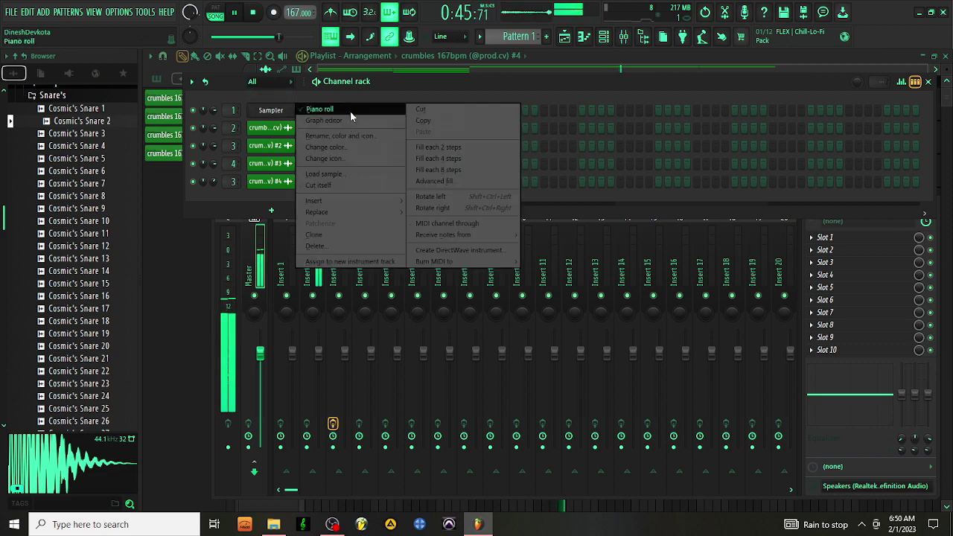
{"action": "left_click", "coordinate": [350, 111]}
{"action": "scroll", "coordinate": [412, 241], "scroll_direction": "down", "scroll_amount": 3}
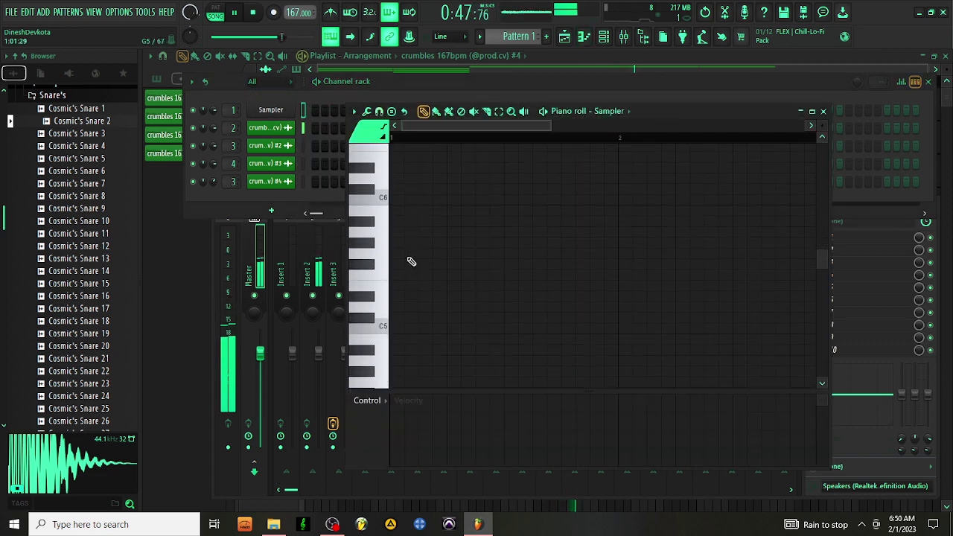
- Stack short notes G#4, B4, C#5 and G#6 at the start of bar 1 for the Sampler
{"action": "left_click", "coordinate": [399, 318]}
{"action": "left_click_drag", "start_coordinate": [370, 319], "coordinate": [356, 370]}
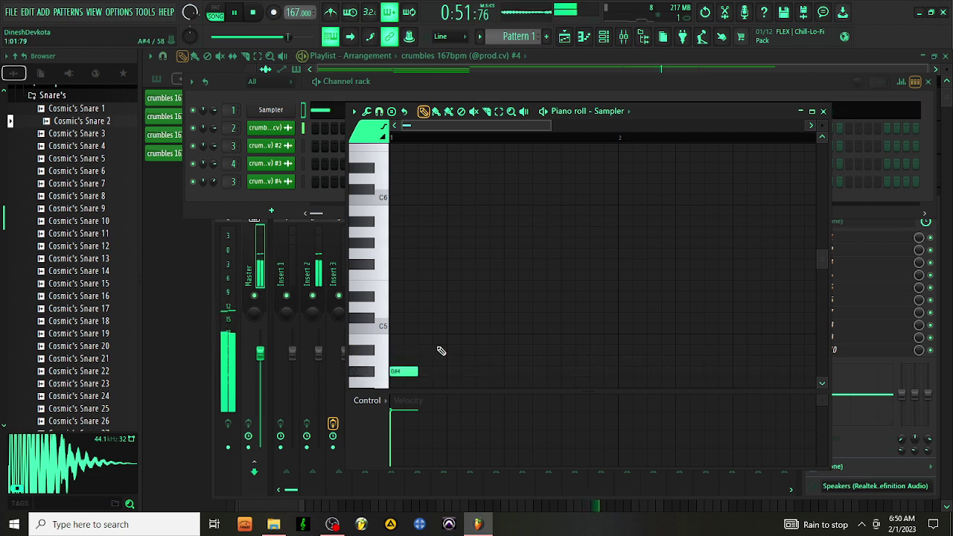
{"action": "left_click", "coordinate": [404, 340]}
{"action": "left_click", "coordinate": [402, 318]}
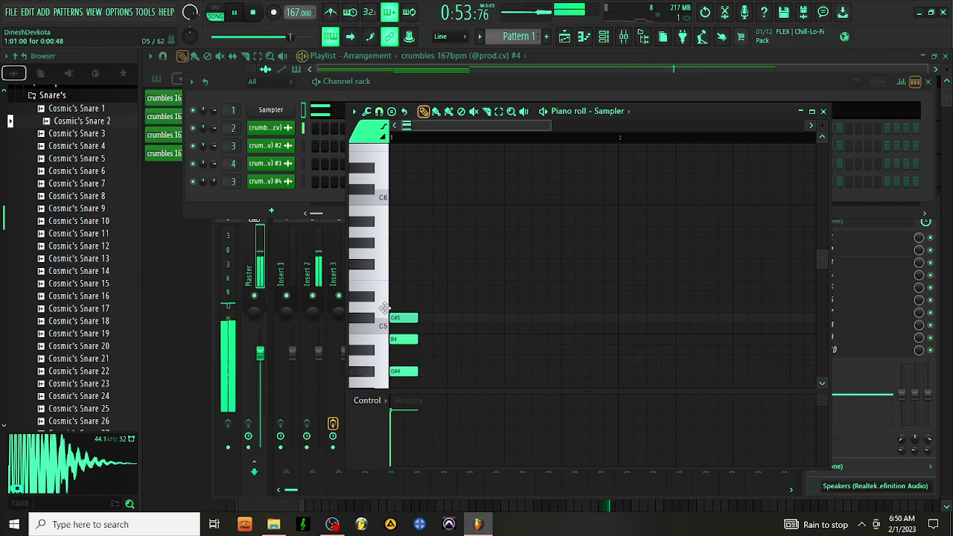
{"action": "left_click_drag", "start_coordinate": [477, 264], "coordinate": [359, 212]}
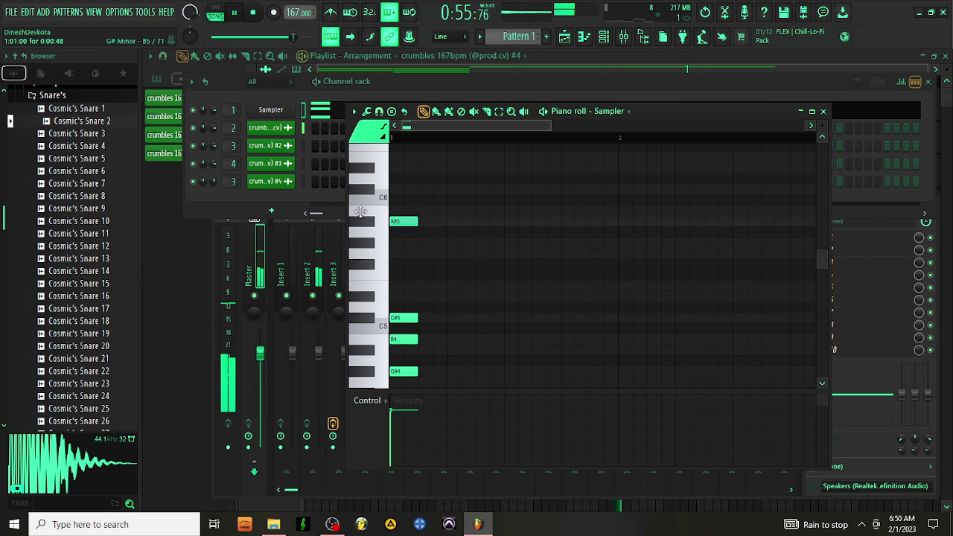
{"action": "left_click_drag", "start_coordinate": [373, 180], "coordinate": [342, 197]}
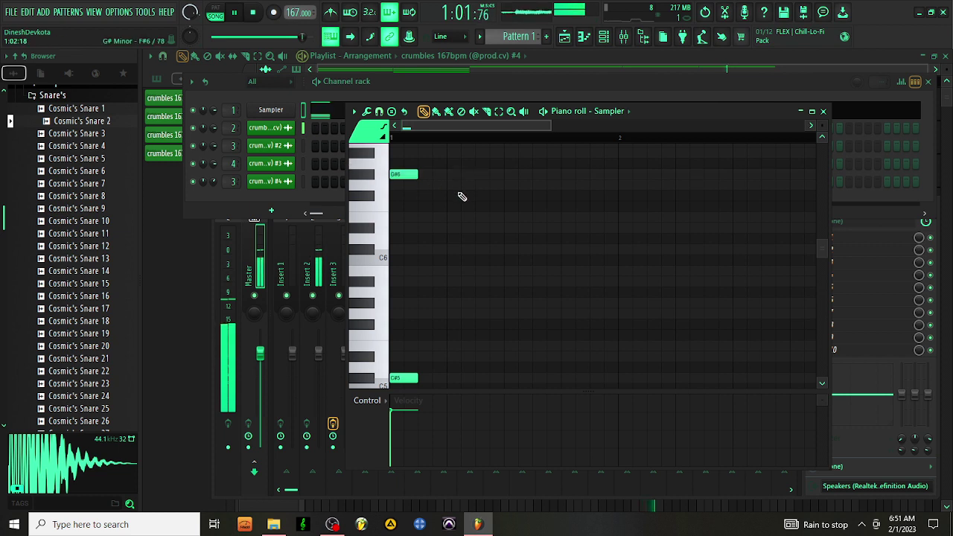
- Add B6, G#5, B5 and D#6 notes to the stack at the start of bar 1
{"action": "scroll", "coordinate": [462, 197], "scroll_direction": "up", "scroll_amount": 4}
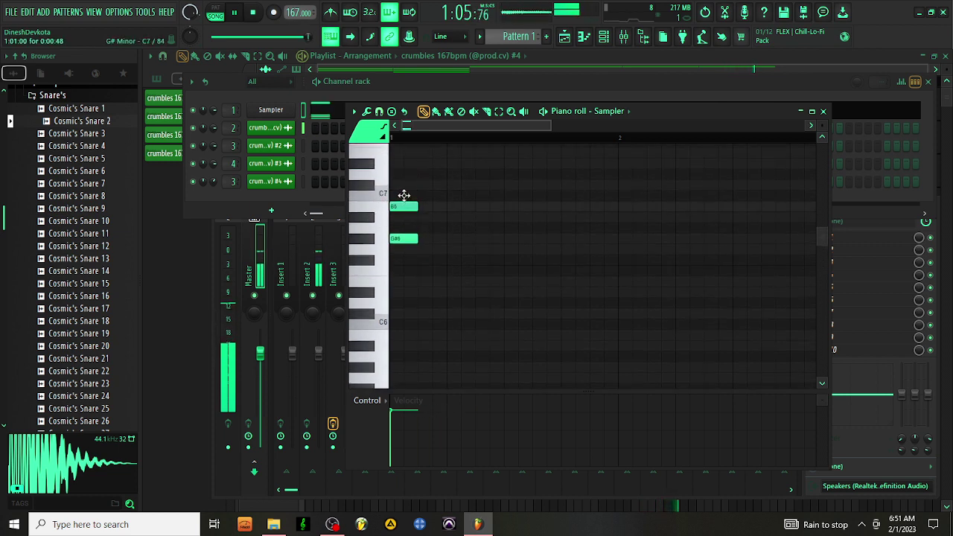
{"action": "scroll", "coordinate": [439, 274], "scroll_direction": "down", "scroll_amount": 2}
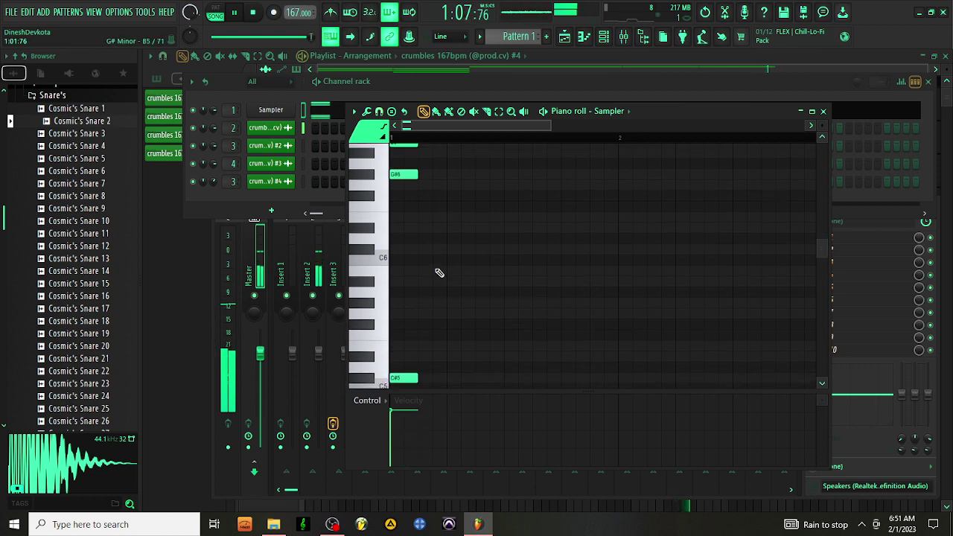
{"action": "left_click_drag", "start_coordinate": [378, 315], "coordinate": [378, 300]}
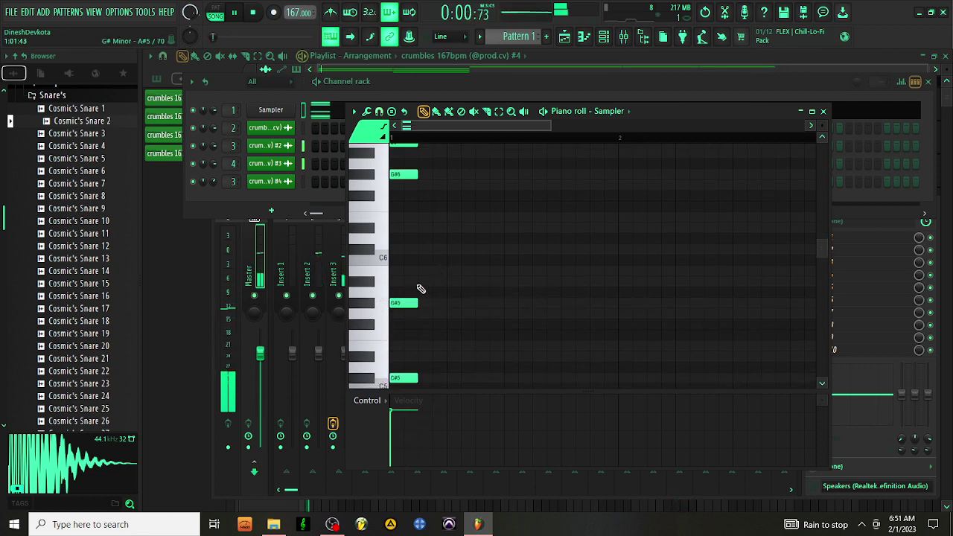
{"action": "left_click_drag", "start_coordinate": [409, 252], "coordinate": [379, 225]}
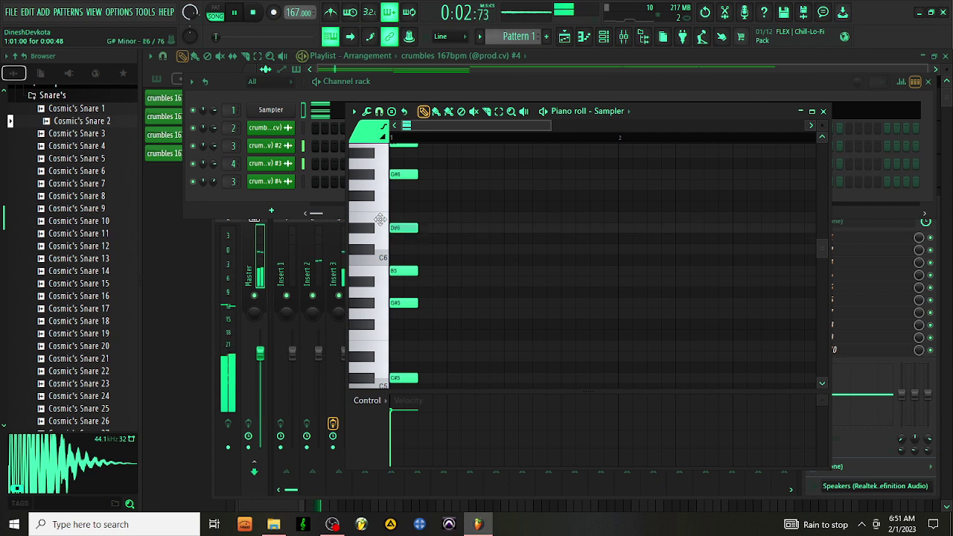
- Extend the note stack upward with C#7, G#7, B7, C#8, G#8 and B8, and close the piano roll
{"action": "scroll", "coordinate": [380, 220], "scroll_direction": "up", "scroll_amount": 4}
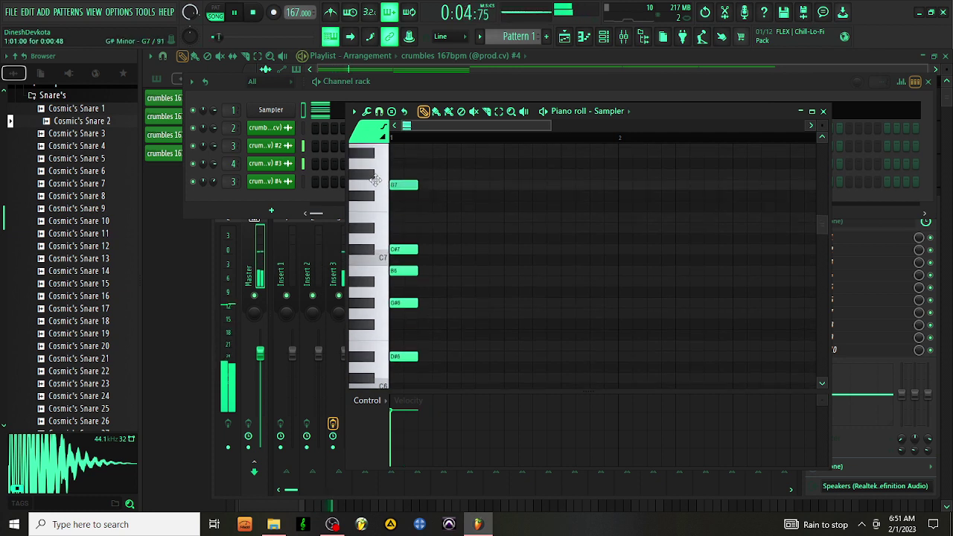
{"action": "left_click_drag", "start_coordinate": [376, 181], "coordinate": [377, 173]}
{"action": "scroll", "coordinate": [428, 203], "scroll_direction": "up", "scroll_amount": 4}
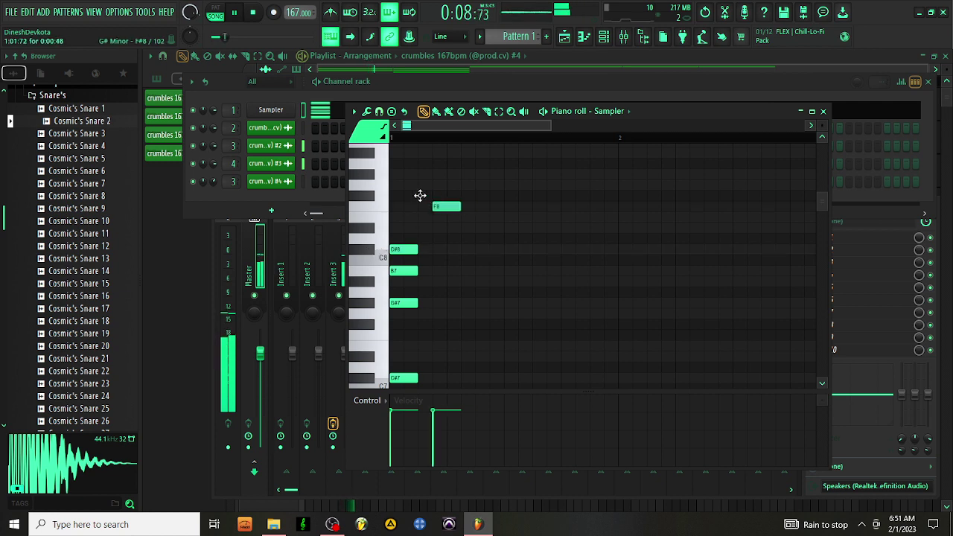
{"action": "left_click_drag", "start_coordinate": [421, 195], "coordinate": [366, 171]}
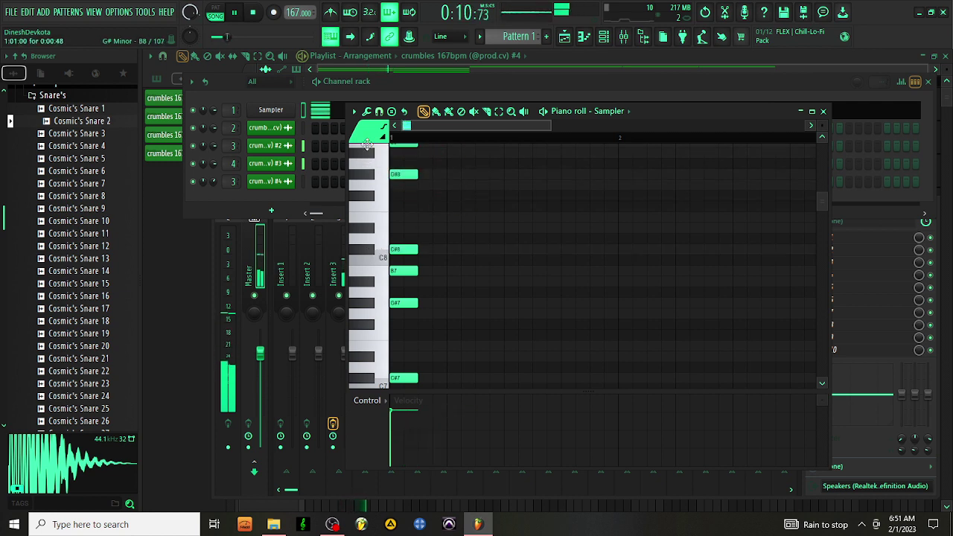
{"action": "scroll", "coordinate": [366, 144], "scroll_direction": "up", "scroll_amount": 2}
{"action": "scroll", "coordinate": [419, 186], "scroll_direction": "up", "scroll_amount": 5}
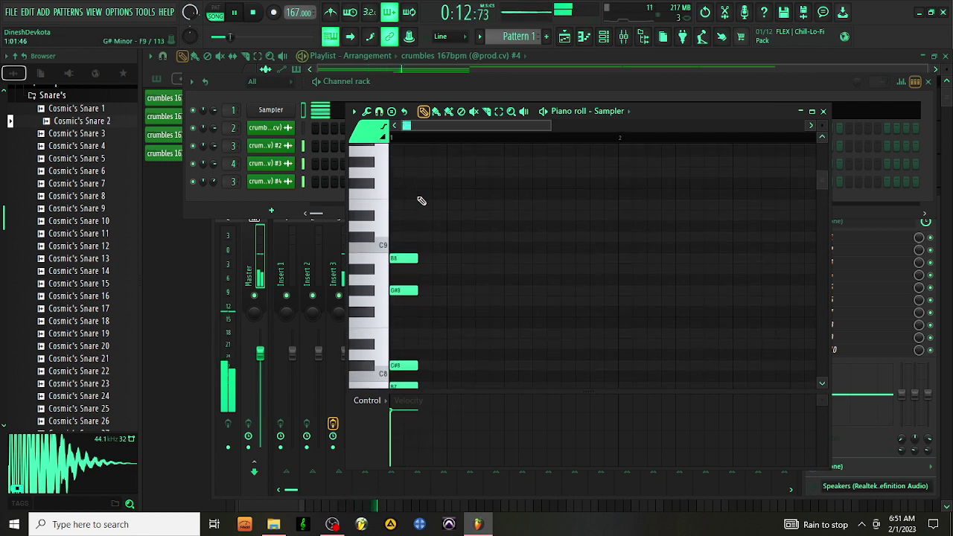
{"action": "left_click", "coordinate": [823, 111]}
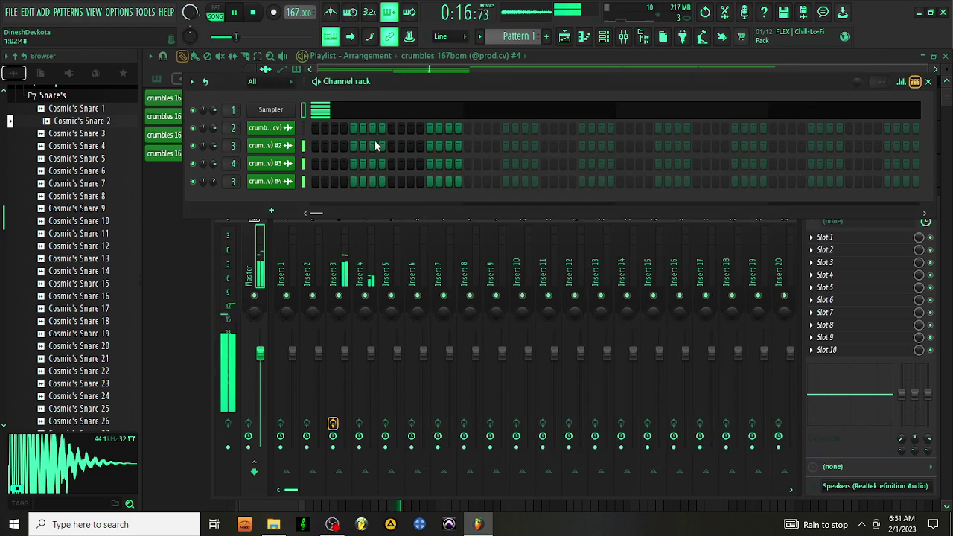
- Load TR5 Classic Clipper into the Master track's first effect slot and set its slope to -7.8
{"action": "left_click", "coordinate": [508, 61]}
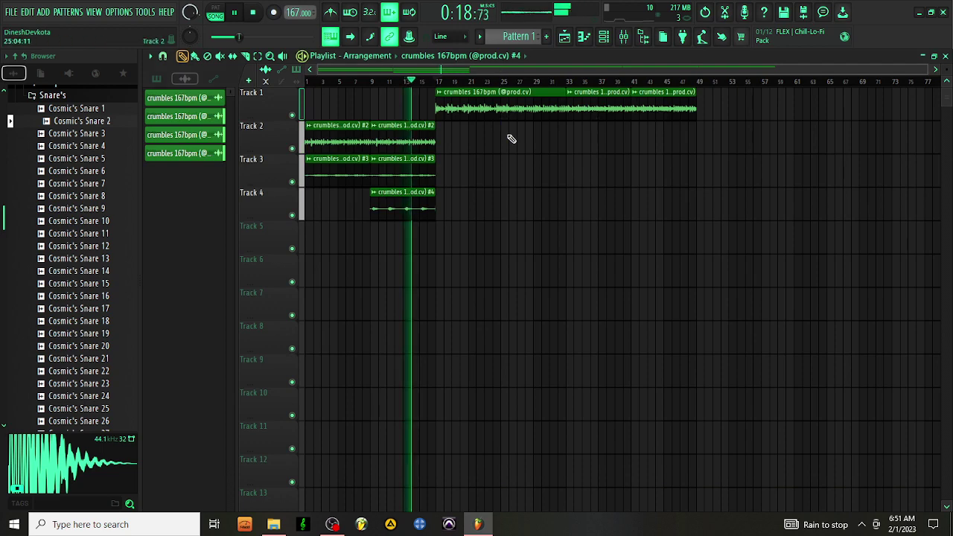
{"action": "left_click", "coordinate": [624, 37]}
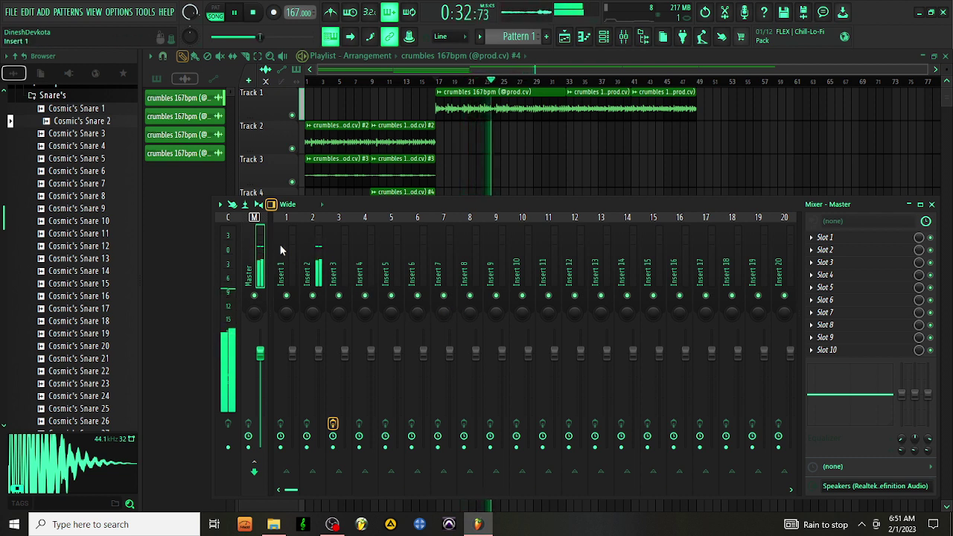
{"action": "left_click", "coordinate": [849, 263]}
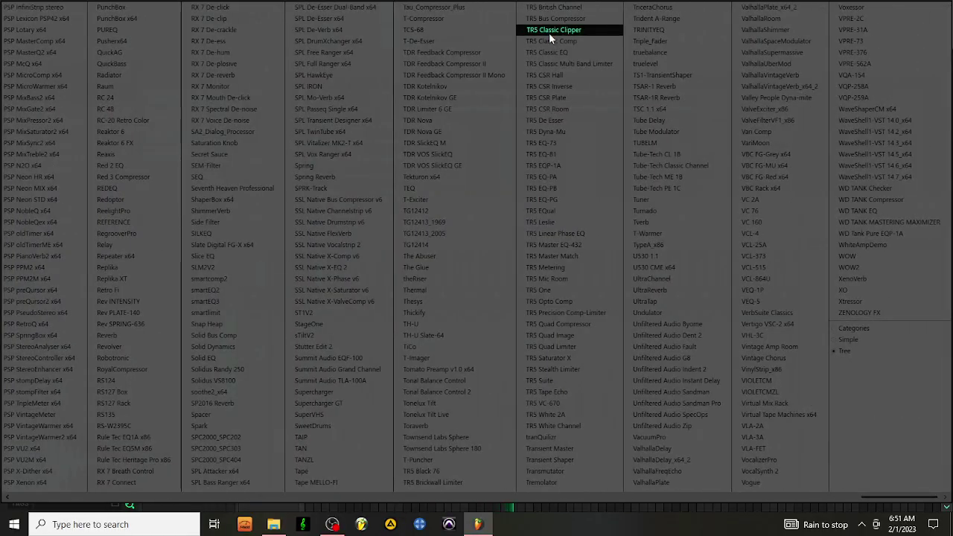
{"action": "left_click", "coordinate": [549, 30]}
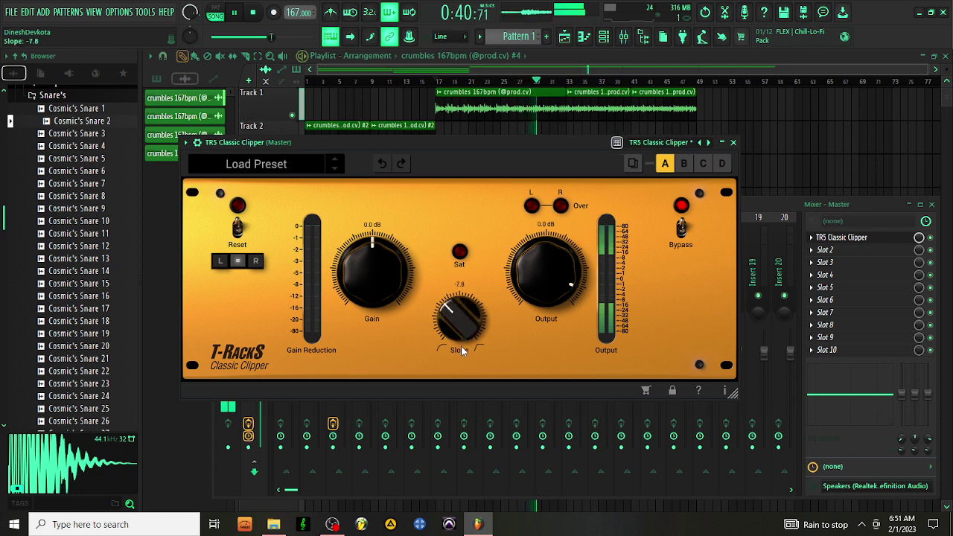
{"action": "left_click", "coordinate": [734, 142]}
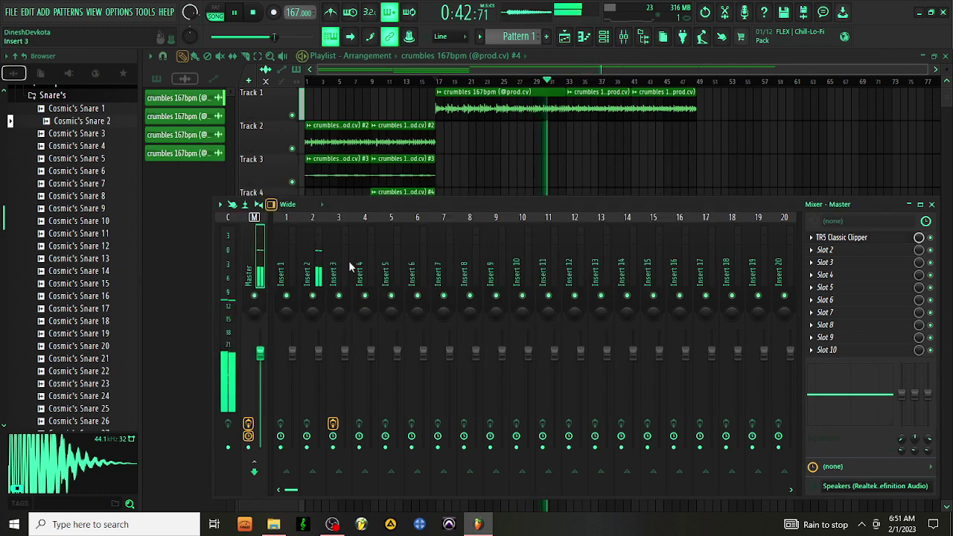
- Load FabFilter Pro-Q 3 into the first effect slot of Insert 2 and hide the mixer
{"action": "left_click", "coordinate": [826, 238]}
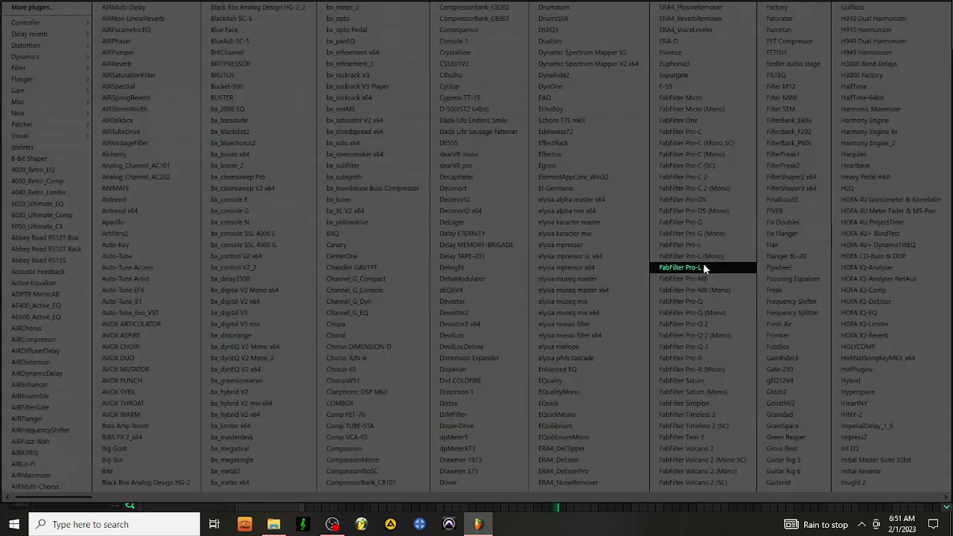
{"action": "left_click", "coordinate": [702, 347]}
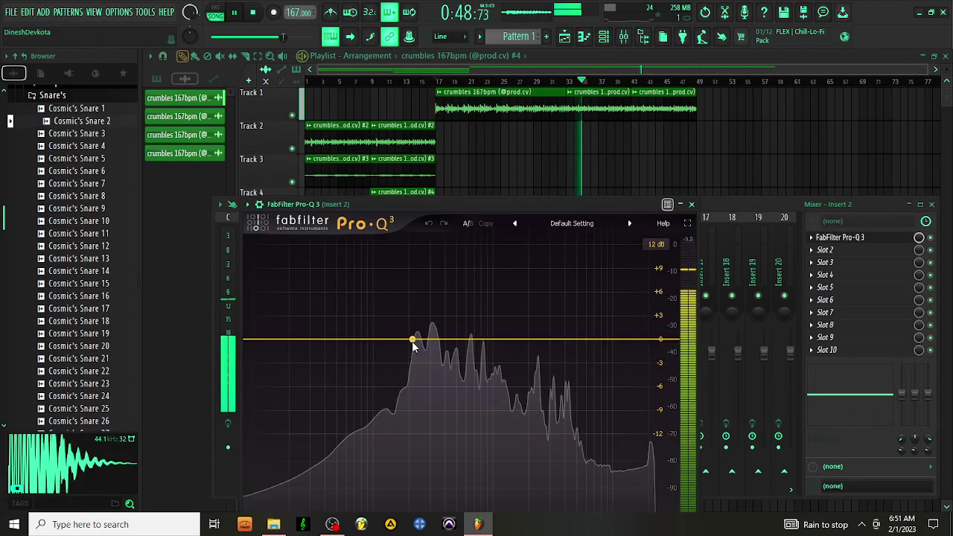
{"action": "left_click", "coordinate": [692, 204]}
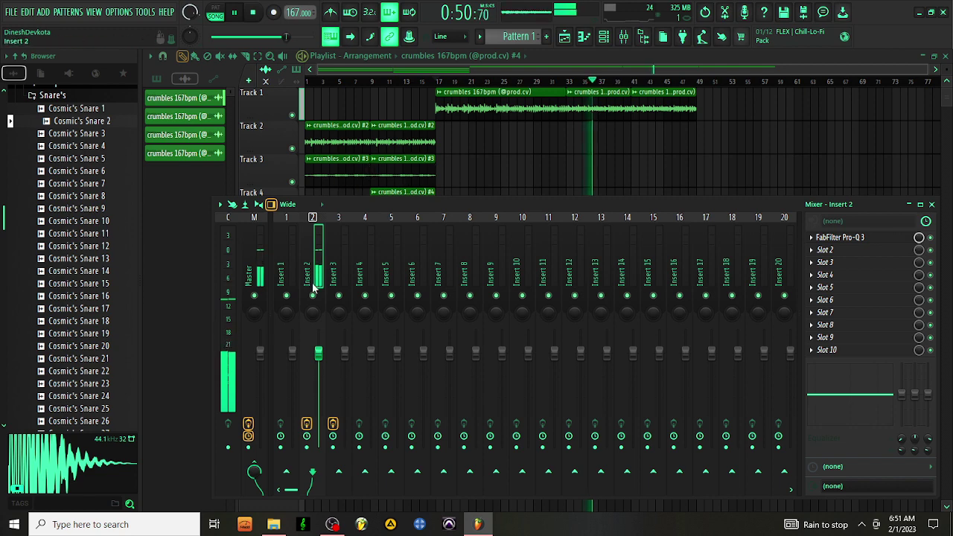
{"action": "key", "text": "F9"}
- Place Pattern 1 clips on Track 5 at bars 1, 9, 17, 25, 33 and 41
{"action": "left_click", "coordinate": [321, 235]}
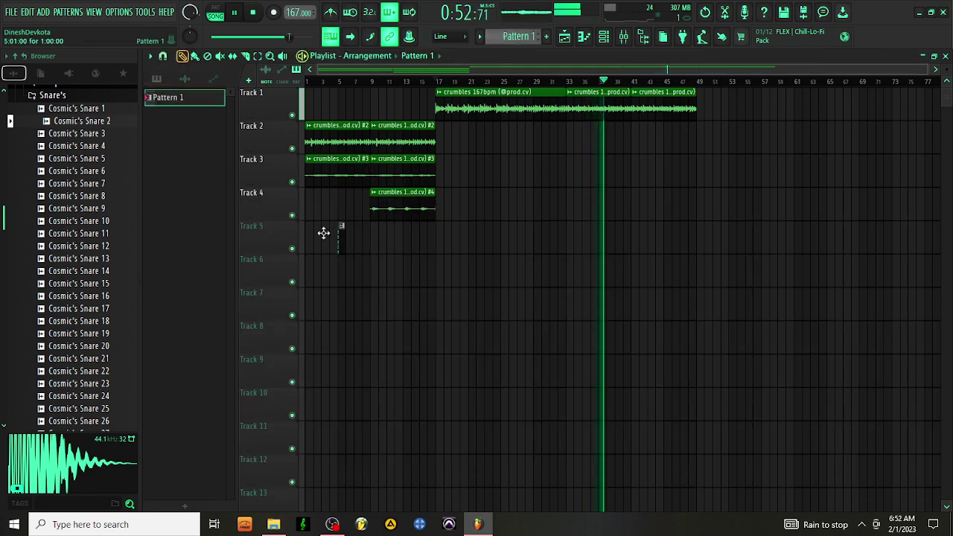
{"action": "left_click", "coordinate": [369, 253]}
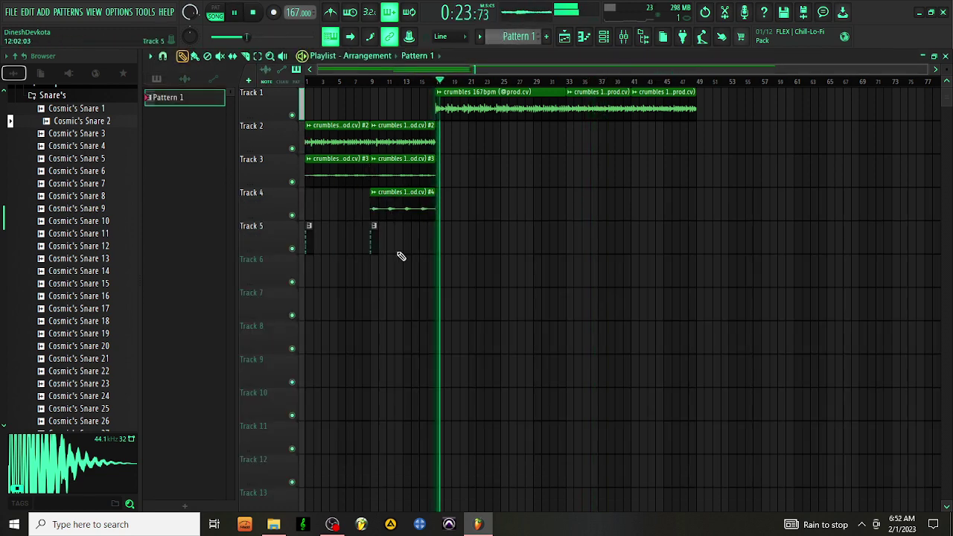
{"action": "left_click", "coordinate": [441, 242]}
{"action": "left_click_drag", "start_coordinate": [446, 242], "coordinate": [436, 241]}
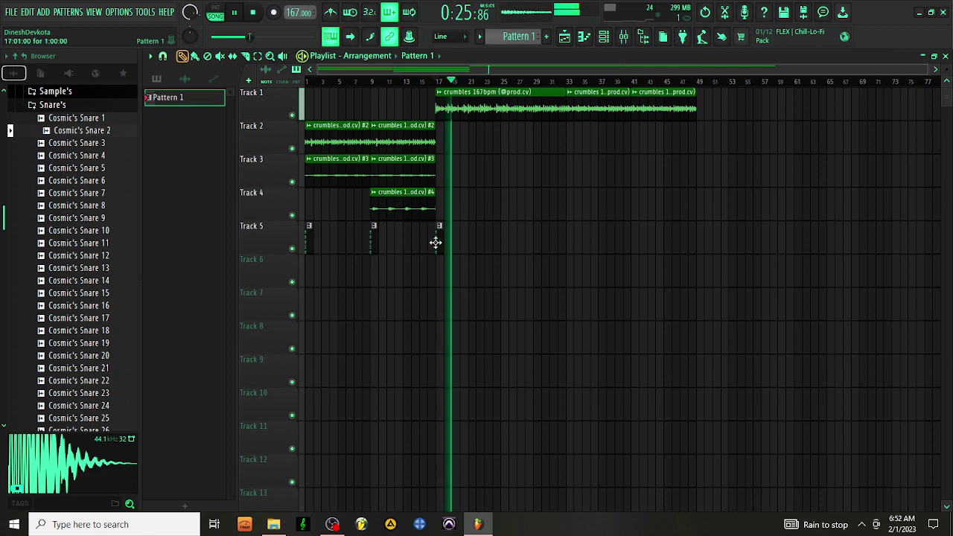
{"action": "left_click", "coordinate": [504, 247]}
{"action": "left_click", "coordinate": [569, 247]}
{"action": "left_click", "coordinate": [632, 245]}
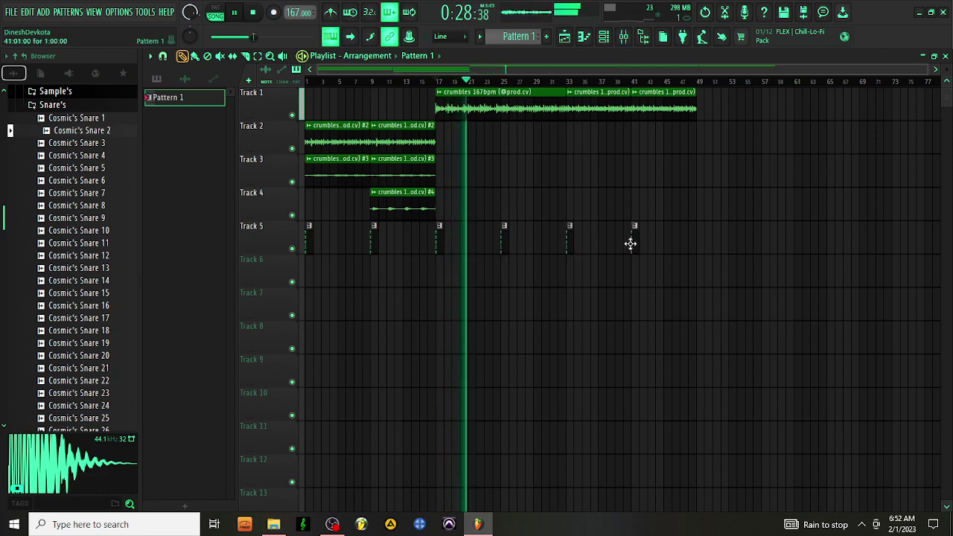
- Browse the Cosmic and Chuki Beats drum kit folders for samples and bring up the channel rack
{"action": "scroll", "coordinate": [64, 191], "scroll_direction": "up", "scroll_amount": 15}
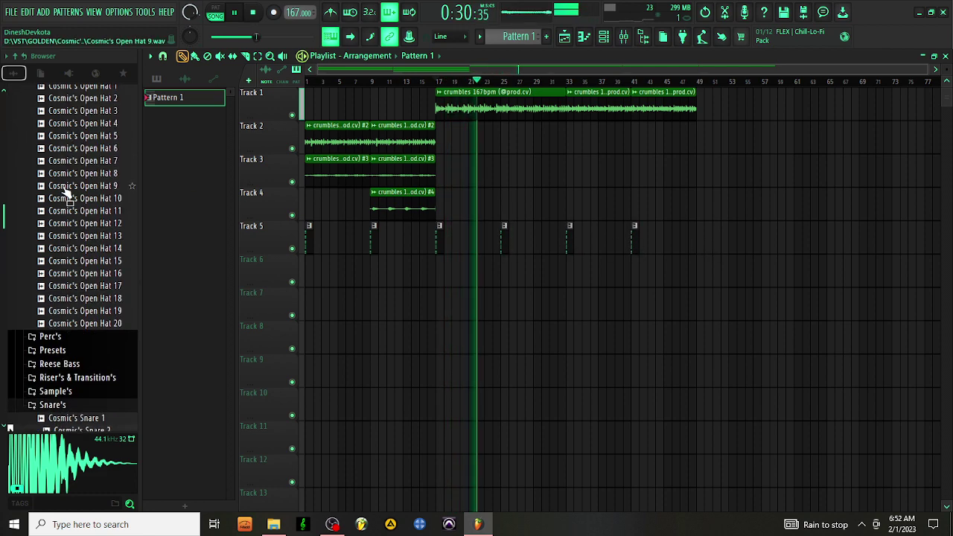
{"action": "scroll", "coordinate": [72, 194], "scroll_direction": "down", "scroll_amount": 2}
{"action": "scroll", "coordinate": [72, 201], "scroll_direction": "up", "scroll_amount": 6}
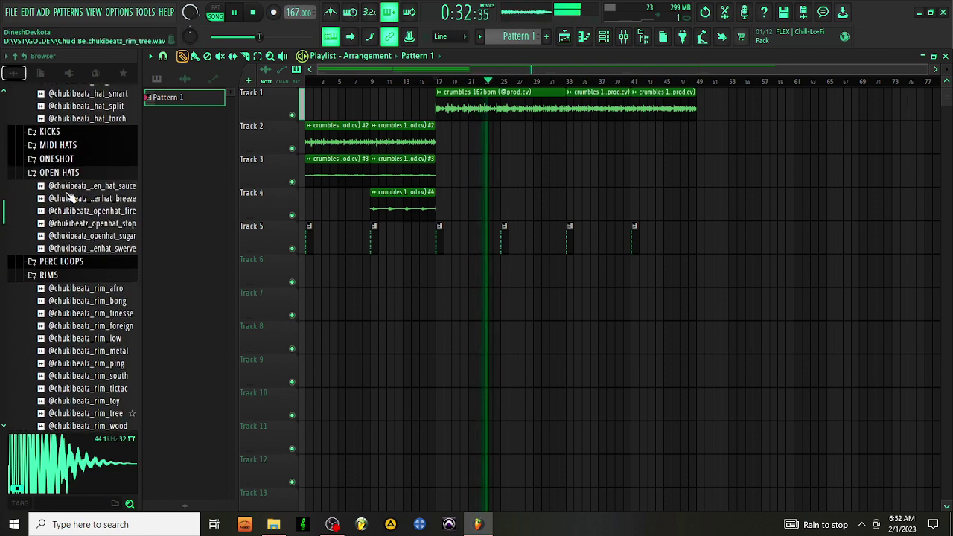
{"action": "left_click", "coordinate": [602, 38]}
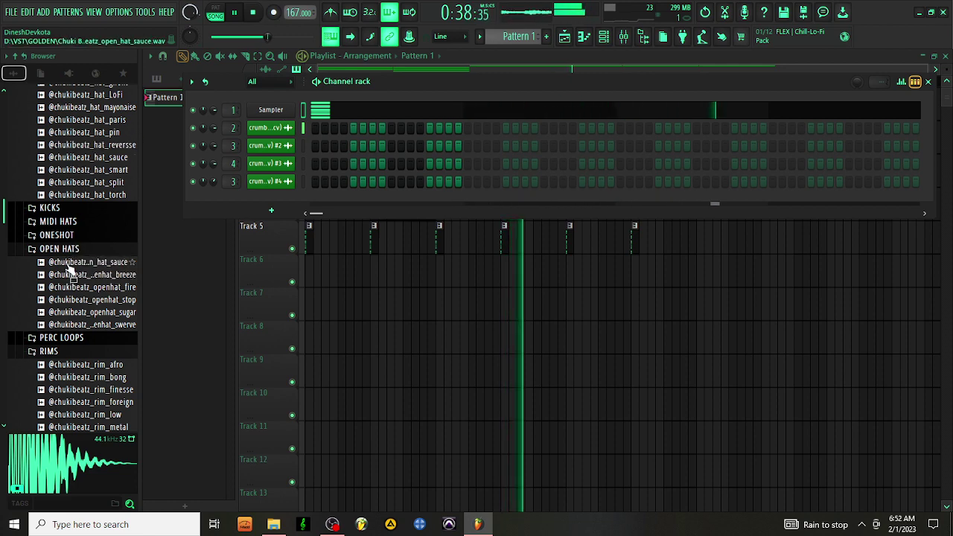
{"action": "scroll", "coordinate": [72, 266], "scroll_direction": "up", "scroll_amount": 6}
{"action": "scroll", "coordinate": [74, 260], "scroll_direction": "up", "scroll_amount": 8}
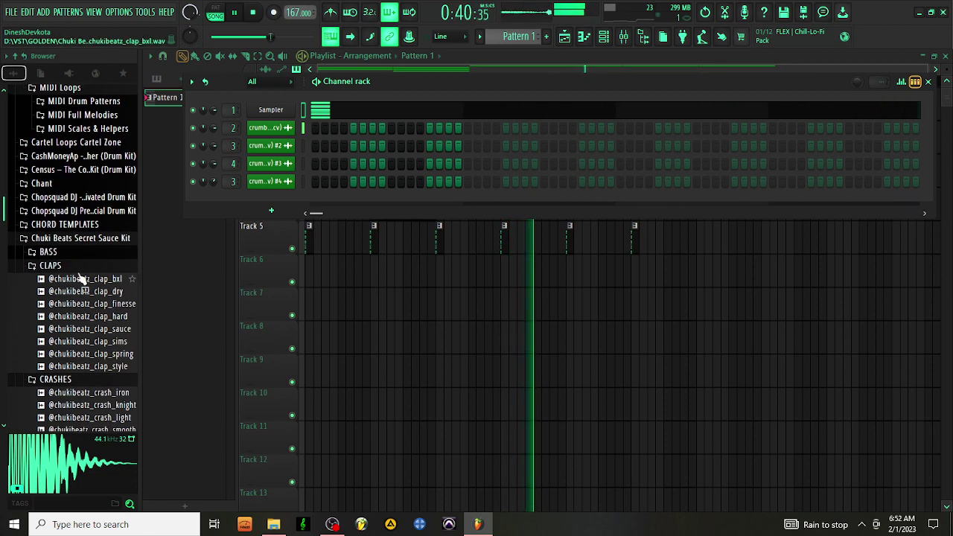
{"action": "scroll", "coordinate": [74, 272], "scroll_direction": "down", "scroll_amount": 15}
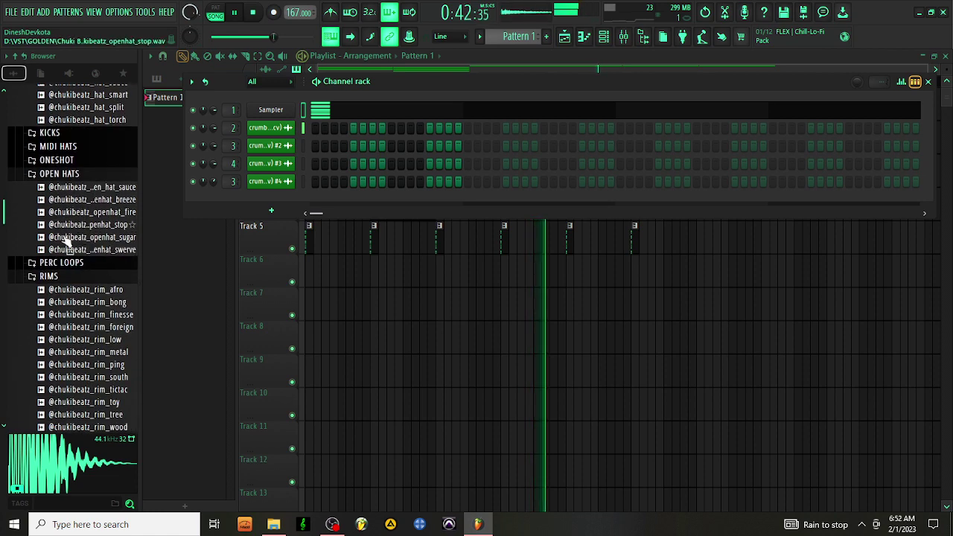
{"action": "scroll", "coordinate": [71, 276], "scroll_direction": "down", "scroll_amount": 8}
{"action": "scroll", "coordinate": [66, 277], "scroll_direction": "up", "scroll_amount": 2}
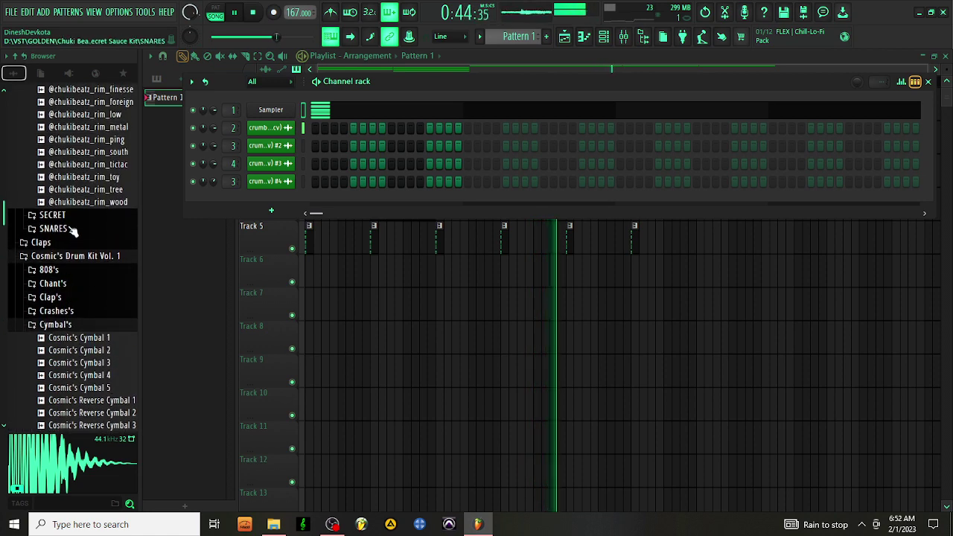
- Audition snares from the Chuki Beats Secret Sauce Kit's SNARES folder, including the LoFi and drillest samples
{"action": "left_click", "coordinate": [70, 228]}
{"action": "left_click", "coordinate": [72, 254]}
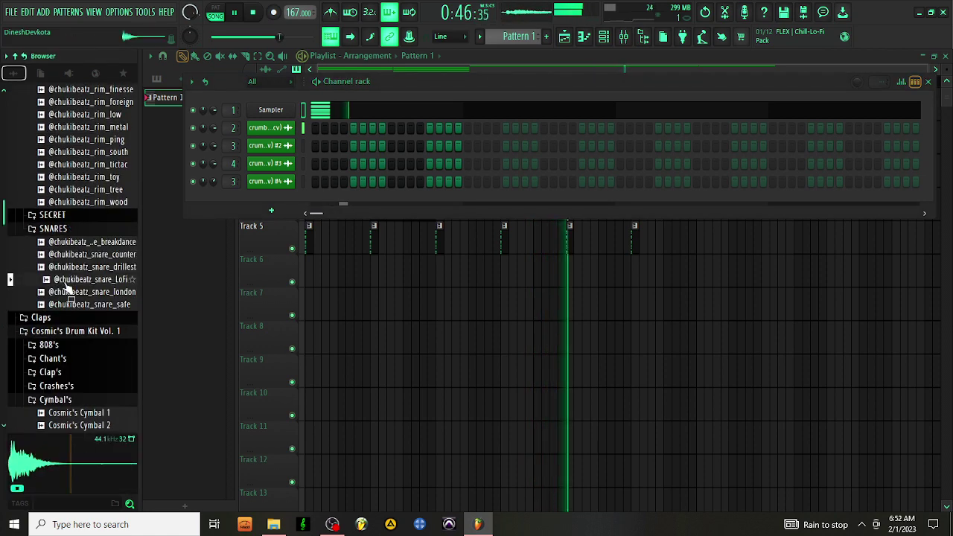
{"action": "left_click", "coordinate": [67, 269]}
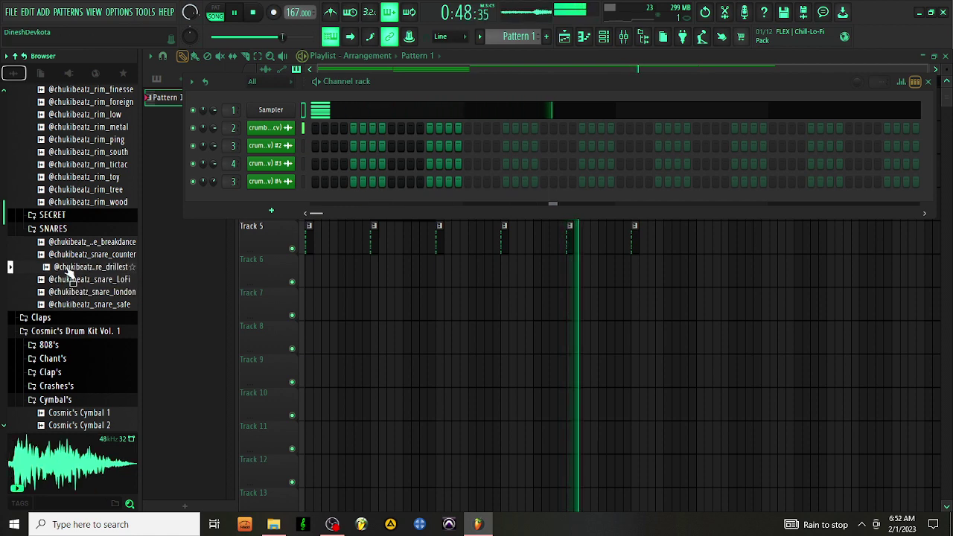
{"action": "scroll", "coordinate": [83, 293], "scroll_direction": "down", "scroll_amount": 3}
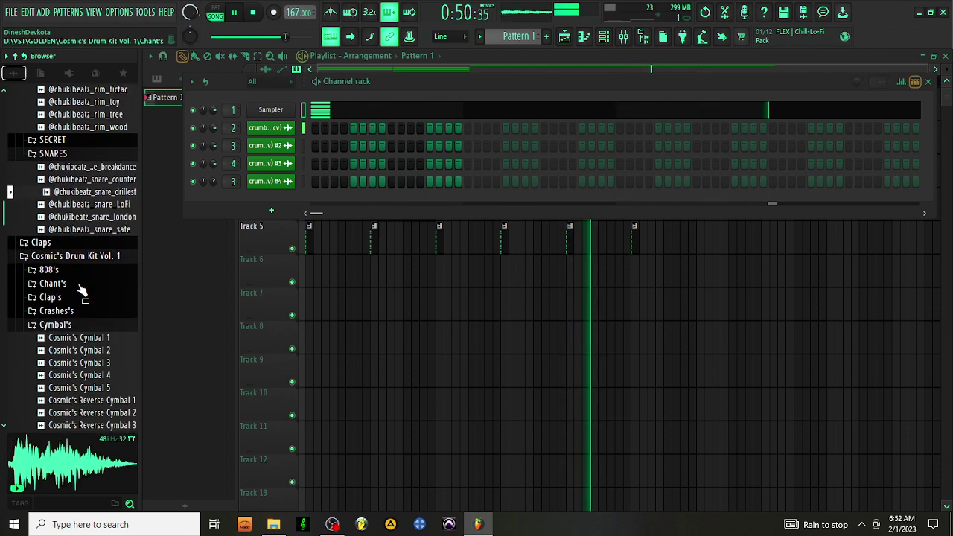
{"action": "scroll", "coordinate": [82, 286], "scroll_direction": "down", "scroll_amount": 12}
{"action": "scroll", "coordinate": [59, 283], "scroll_direction": "up", "scroll_amount": 9}
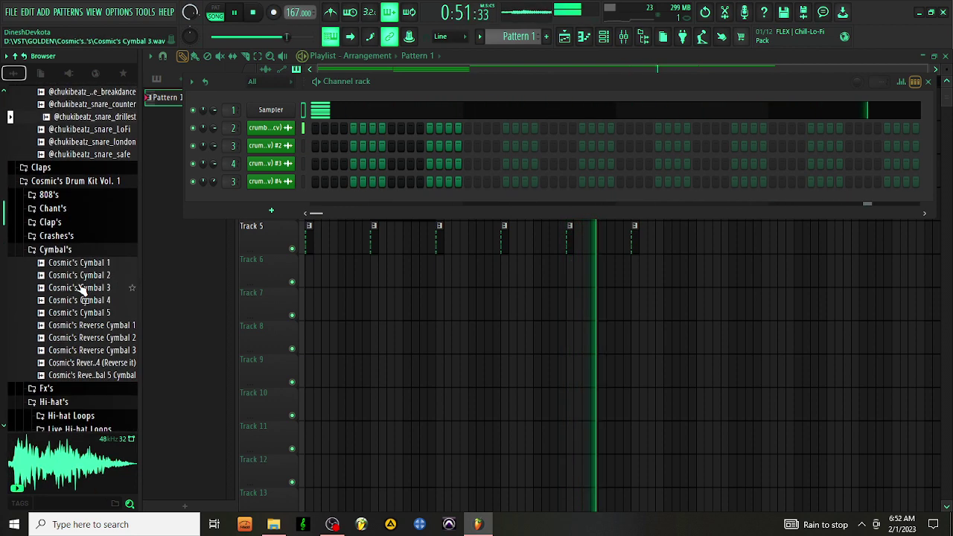
- Enable the volume envelope on the Sampler channel and reduce its attack to zero
{"action": "left_click", "coordinate": [289, 111]}
{"action": "left_click", "coordinate": [297, 241]}
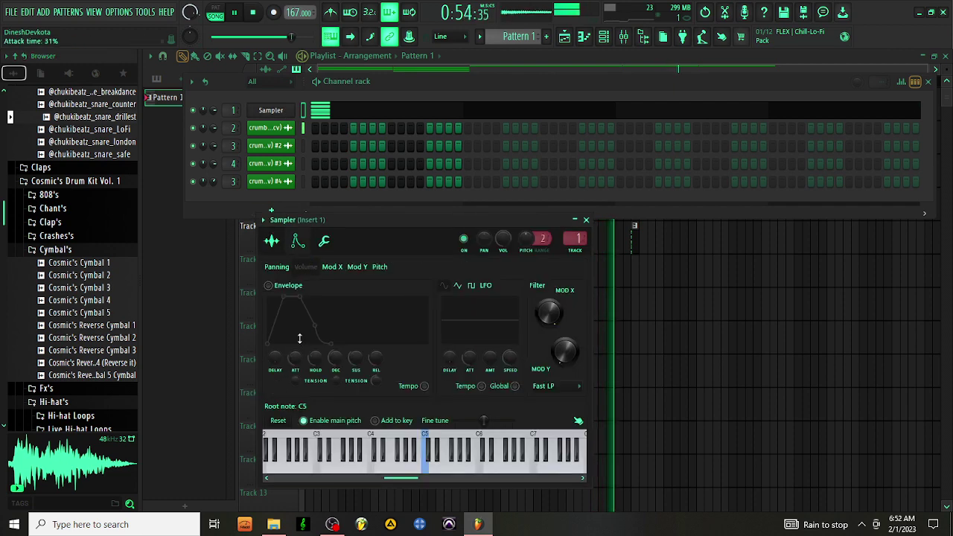
{"action": "left_click_drag", "start_coordinate": [298, 327], "coordinate": [354, 350]}
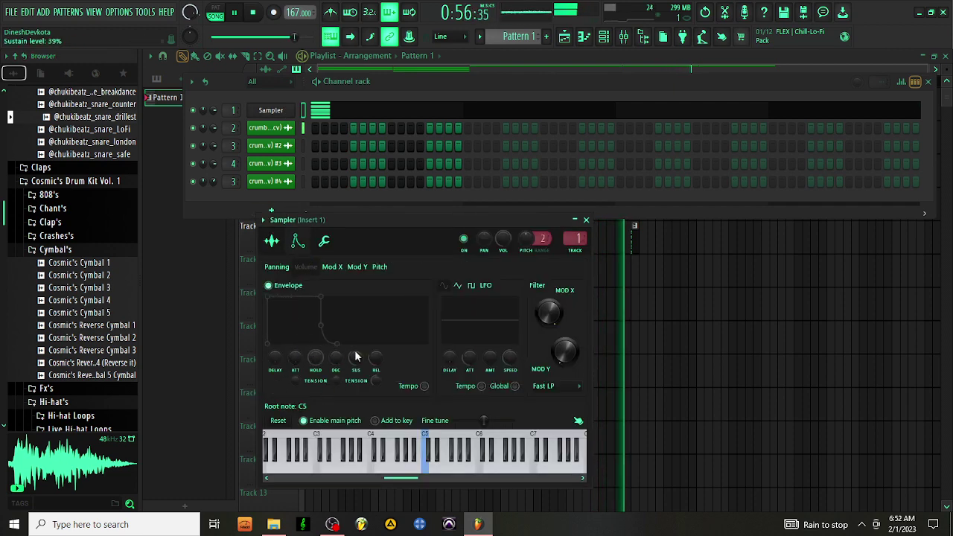
- Clone the Sampler channel repeatedly to make 13 copies for the drum sounds
{"action": "right_click", "coordinate": [283, 111]}
{"action": "key", "text": "c"}
{"action": "right_click", "coordinate": [286, 112]}
{"action": "key", "text": "c"}
{"action": "right_click", "coordinate": [286, 112]}
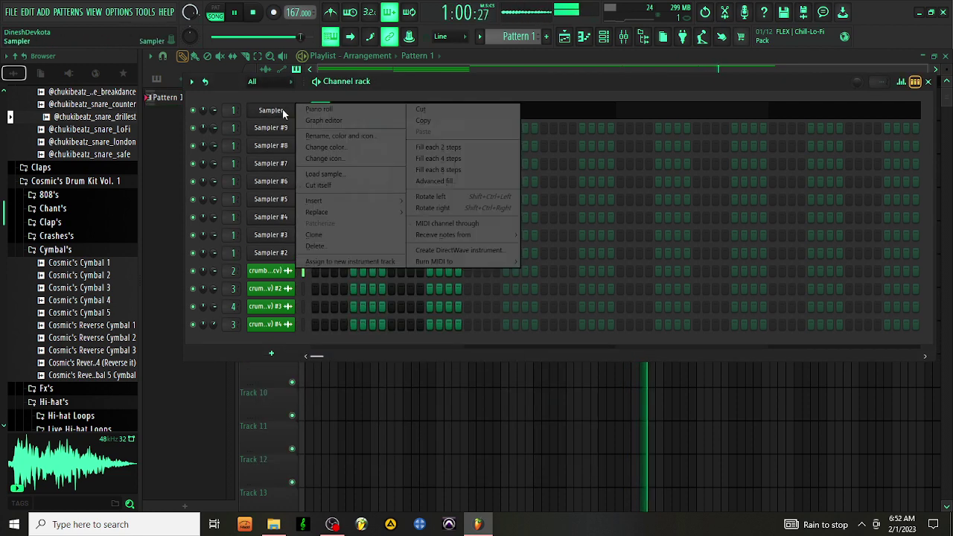
{"action": "key", "text": "c"}
{"action": "right_click", "coordinate": [286, 112]}
{"action": "key", "text": "c"}
{"action": "right_click", "coordinate": [285, 111]}
{"action": "key", "text": "c"}
{"action": "right_click", "coordinate": [285, 111]}
{"action": "key", "text": "c"}
{"action": "right_click", "coordinate": [285, 112]}
{"action": "key", "text": "c"}
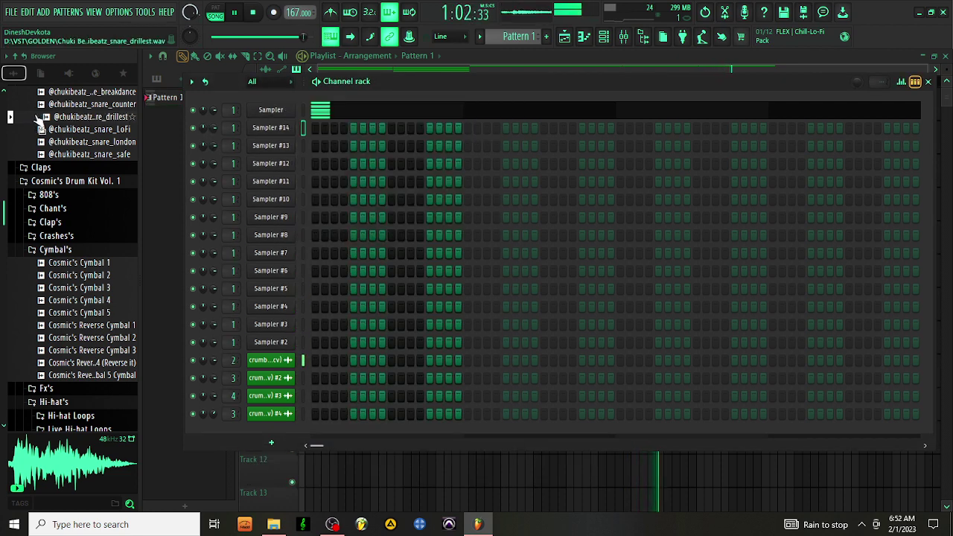
{"action": "left_click_drag", "start_coordinate": [65, 123], "coordinate": [272, 199]}
{"action": "scroll", "coordinate": [108, 272], "scroll_direction": "down", "scroll_amount": 5}
{"action": "scroll", "coordinate": [108, 272], "scroll_direction": "down", "scroll_amount": 15}
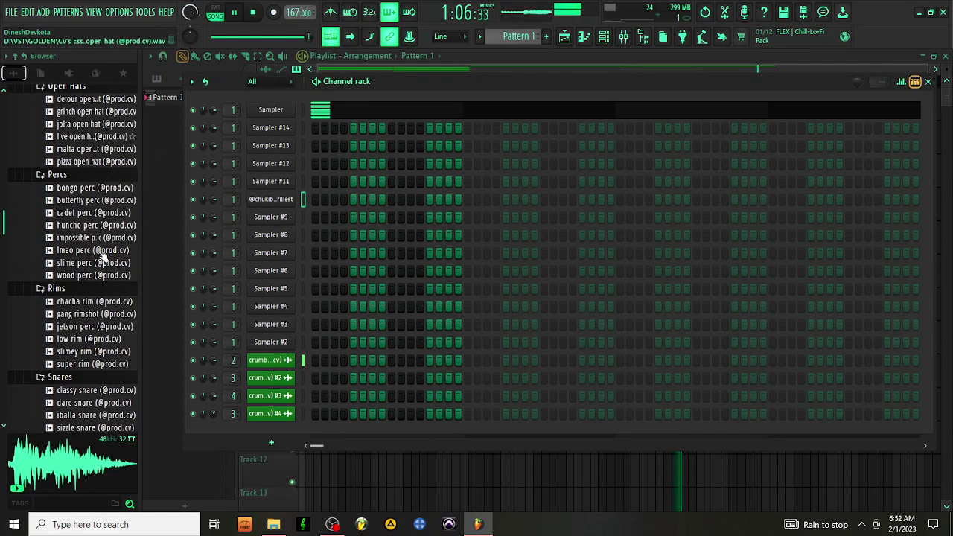
{"action": "scroll", "coordinate": [103, 256], "scroll_direction": "up", "scroll_amount": 3}
{"action": "left_click", "coordinate": [82, 167]}
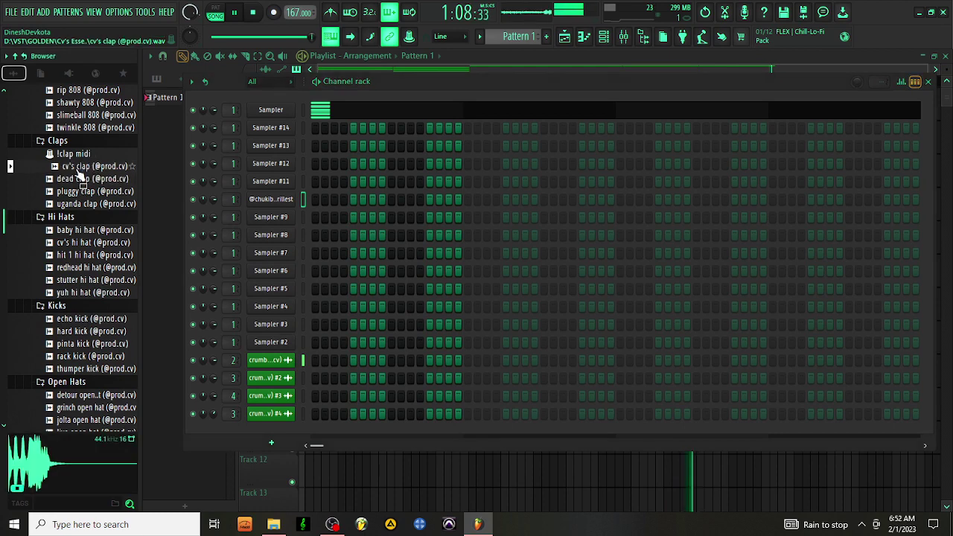
{"action": "left_click_drag", "start_coordinate": [81, 172], "coordinate": [285, 217]}
- Add cv's clap hits on steps 9, 25, 41 and 57, the middle of each of the first four bars
{"action": "left_click", "coordinate": [390, 217]}
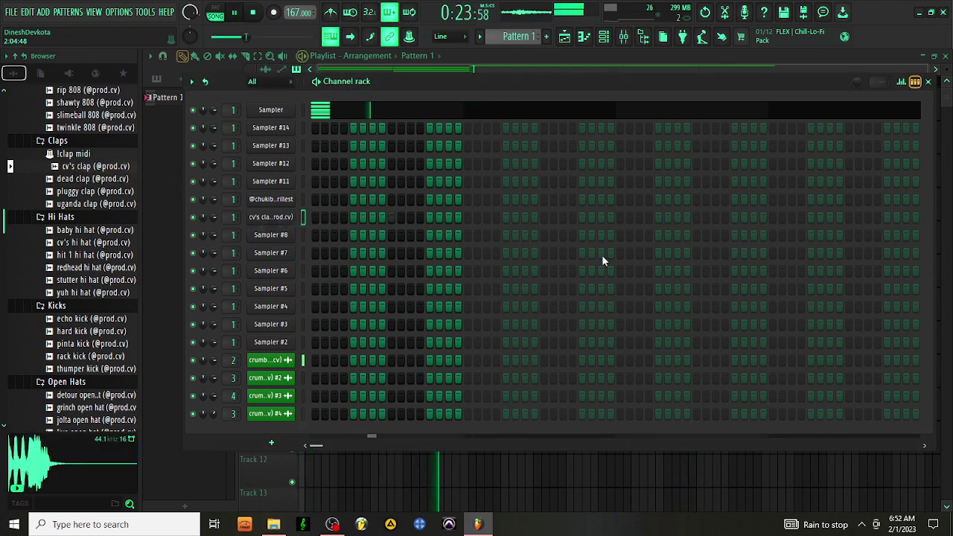
{"action": "left_click", "coordinate": [543, 218]}
{"action": "left_click", "coordinate": [696, 218]}
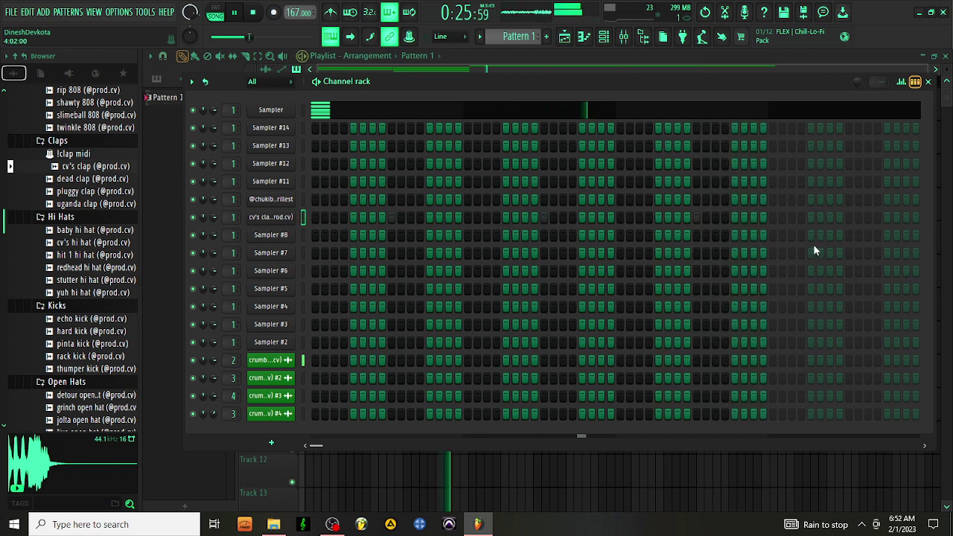
{"action": "left_click", "coordinate": [848, 218]}
- Repeat the clap hits through bar 8 in the clap's piano roll, using a temporary G#8 note, and close it
{"action": "right_click", "coordinate": [255, 222]}
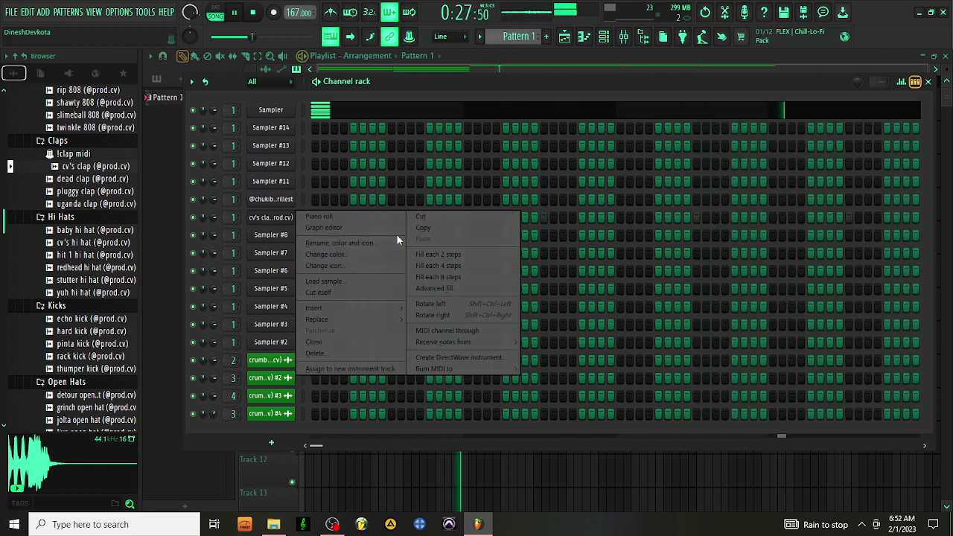
{"action": "left_click", "coordinate": [363, 215]}
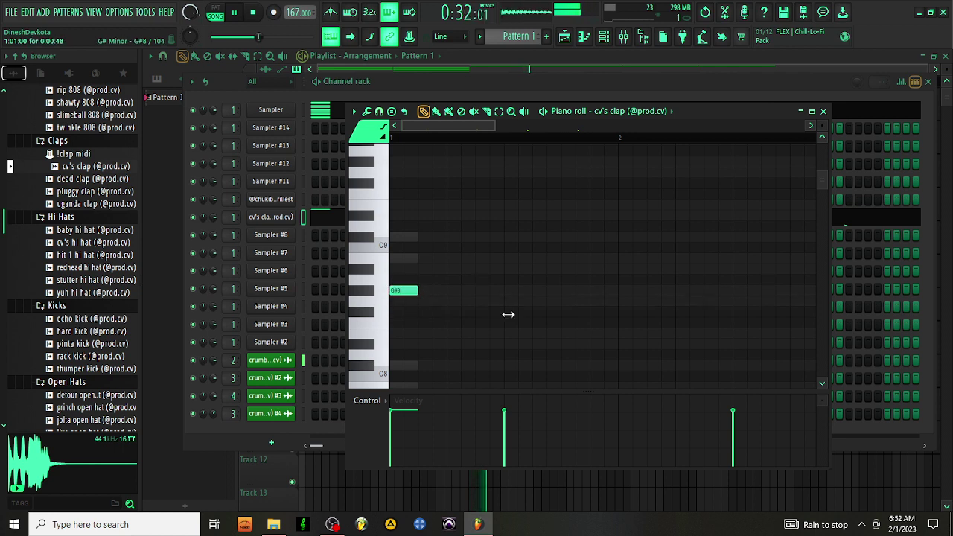
{"action": "mouse_move", "coordinate": [508, 315]}
{"action": "left_mouse_down"}
{"action": "mouse_move", "coordinate": [762, 323]}
{"action": "mouse_move", "coordinate": [696, 347]}
{"action": "mouse_move", "coordinate": [805, 347]}
{"action": "mouse_move", "coordinate": [768, 355]}
{"action": "left_mouse_up"}
{"action": "key", "text": "ctrl+a"}
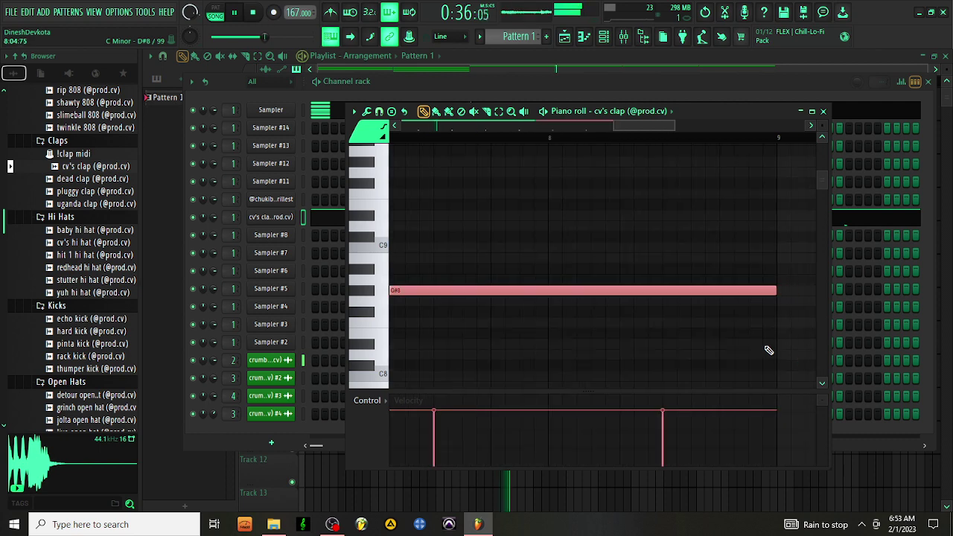
{"action": "left_click", "coordinate": [758, 154]}
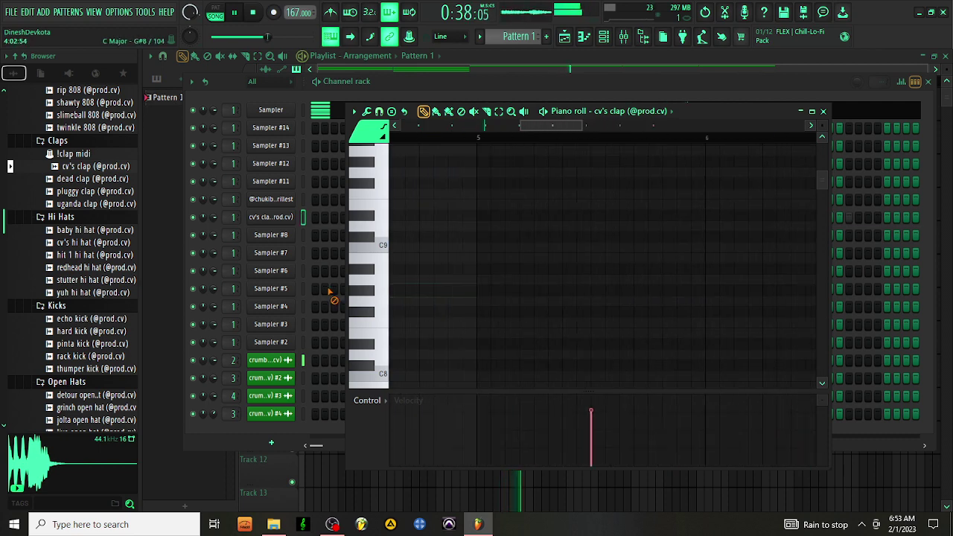
{"action": "left_click", "coordinate": [823, 112]}
- Audition samples in the Hi Hats folder and load hit 1 hi hat into Sampler #8
{"action": "scroll", "coordinate": [95, 313], "scroll_direction": "down", "scroll_amount": 2}
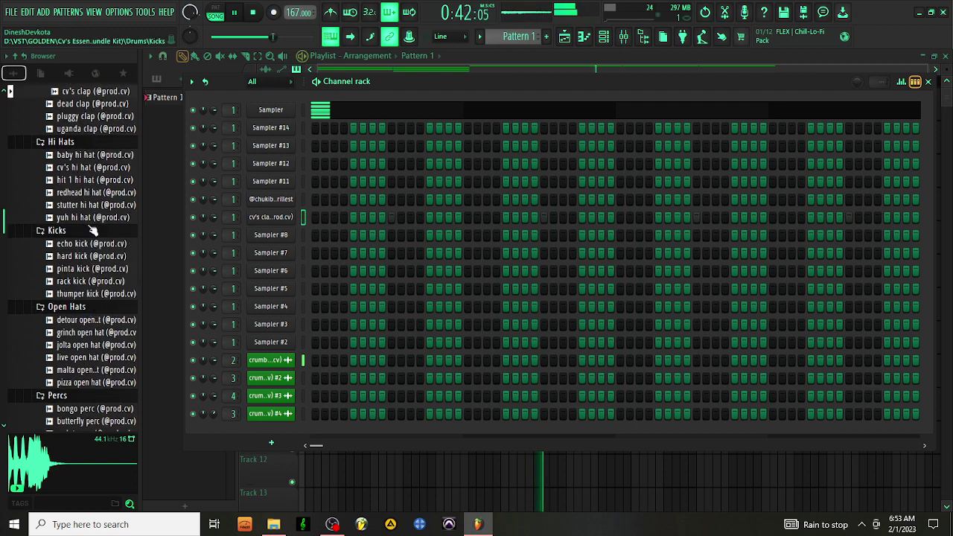
{"action": "left_click_drag", "start_coordinate": [90, 168], "coordinate": [119, 246]}
{"action": "left_click", "coordinate": [84, 192]}
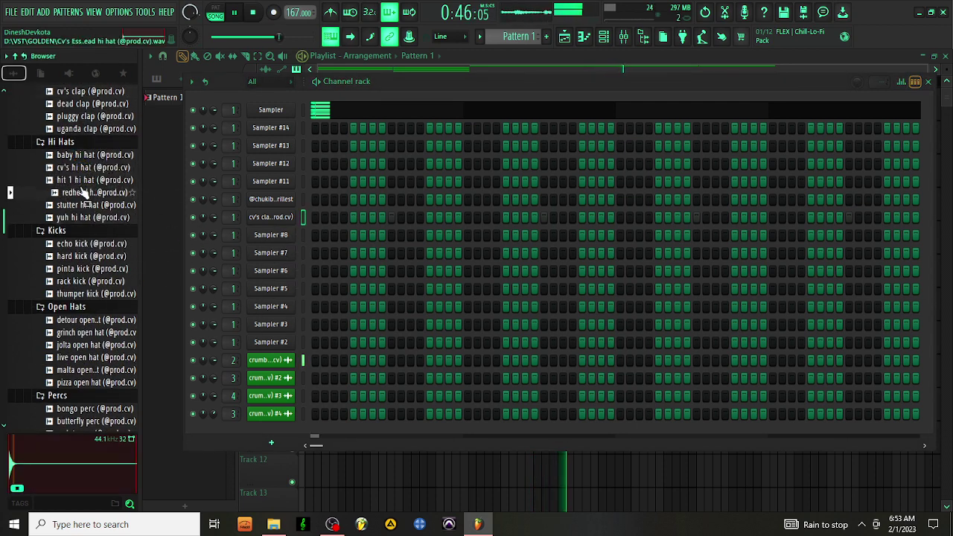
{"action": "left_click_drag", "start_coordinate": [84, 180], "coordinate": [270, 235]}
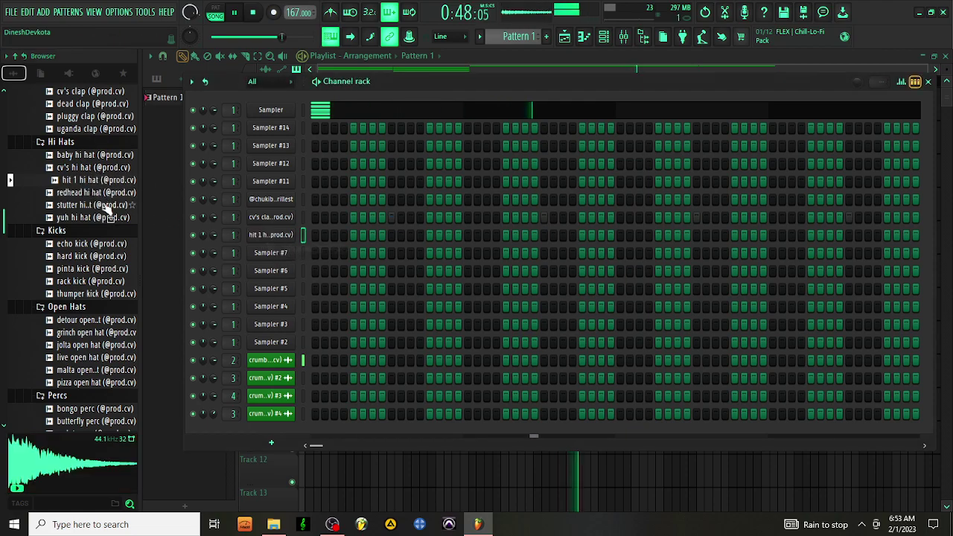
- Find the DrumMIDIs folder and try the HH - 57 MIDI pattern on the hit 1 hi hat channel
{"action": "scroll", "coordinate": [104, 220], "scroll_direction": "up", "scroll_amount": 20}
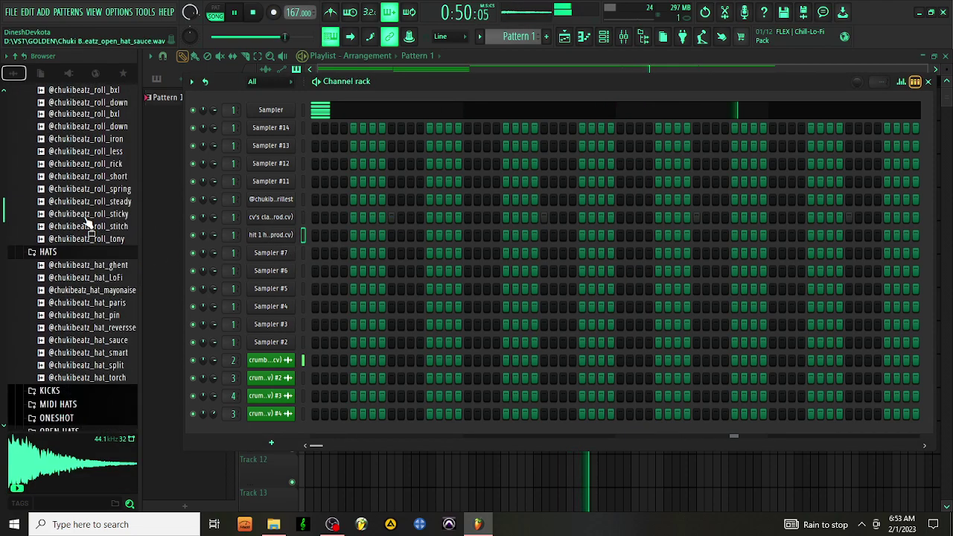
{"action": "scroll", "coordinate": [88, 224], "scroll_direction": "down", "scroll_amount": 20}
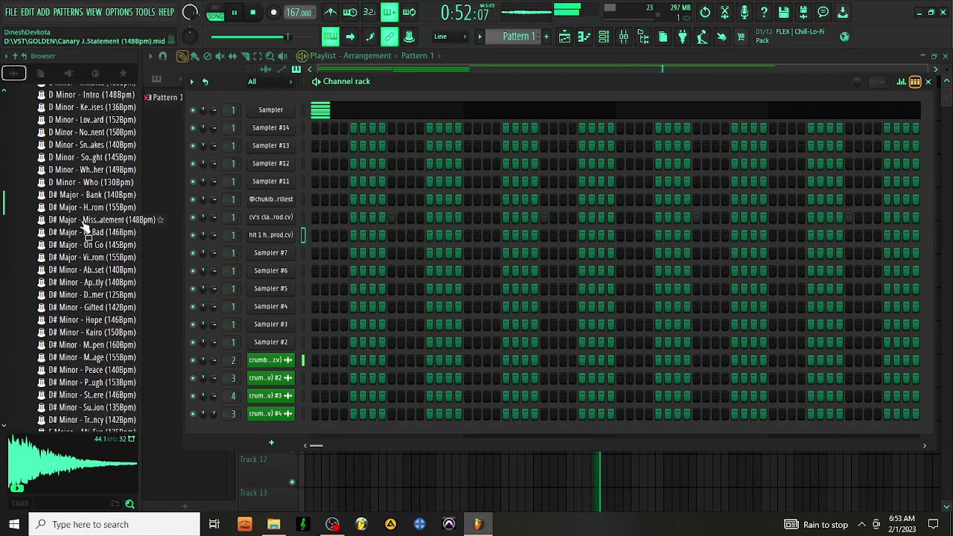
{"action": "scroll", "coordinate": [84, 223], "scroll_direction": "down", "scroll_amount": 20}
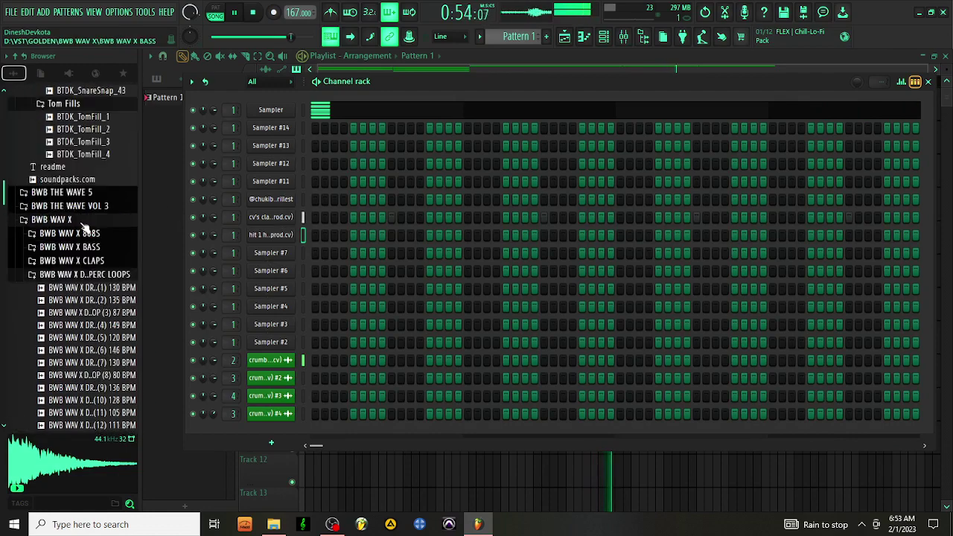
{"action": "scroll", "coordinate": [84, 228], "scroll_direction": "up", "scroll_amount": 8}
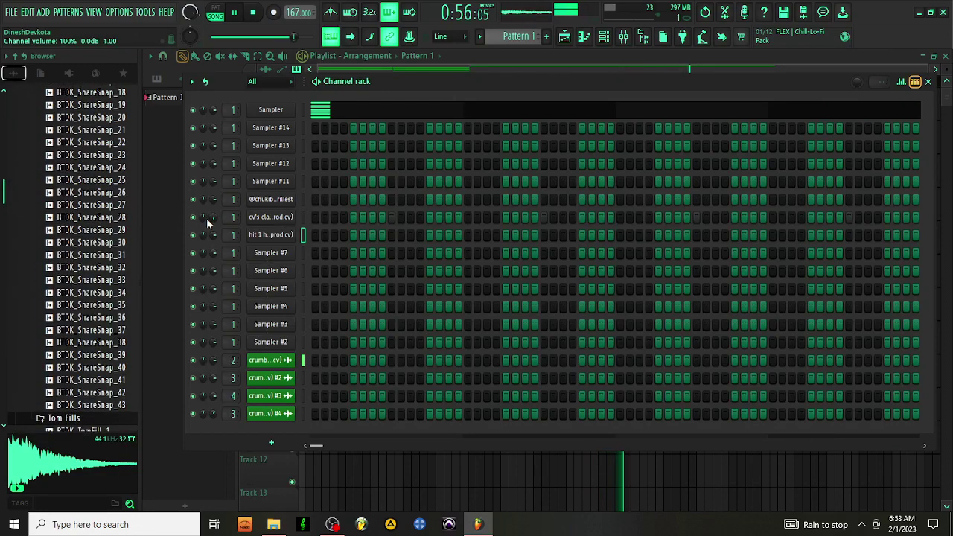
{"action": "scroll", "coordinate": [70, 241], "scroll_direction": "up", "scroll_amount": 10}
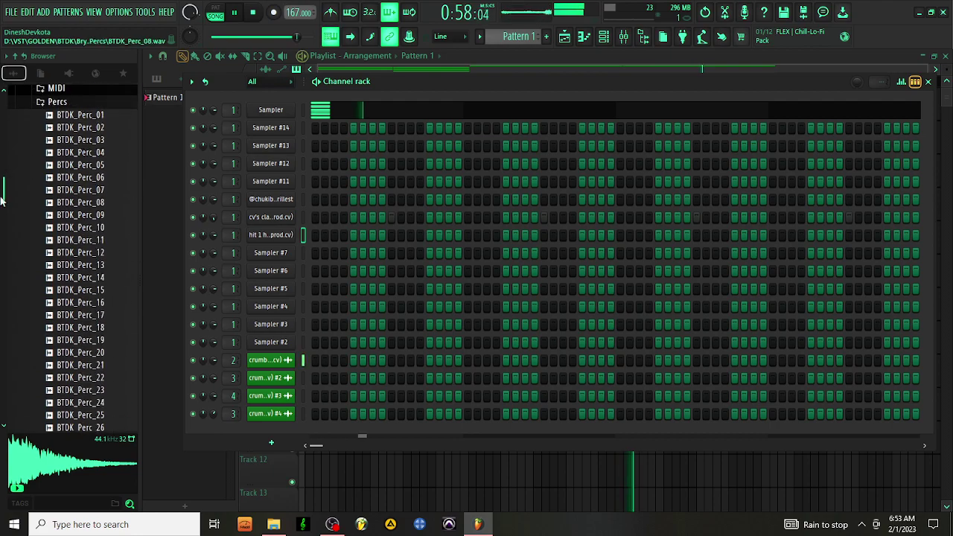
{"action": "scroll", "coordinate": [66, 244], "scroll_direction": "down", "scroll_amount": 15}
{"action": "scroll", "coordinate": [65, 244], "scroll_direction": "up", "scroll_amount": 10}
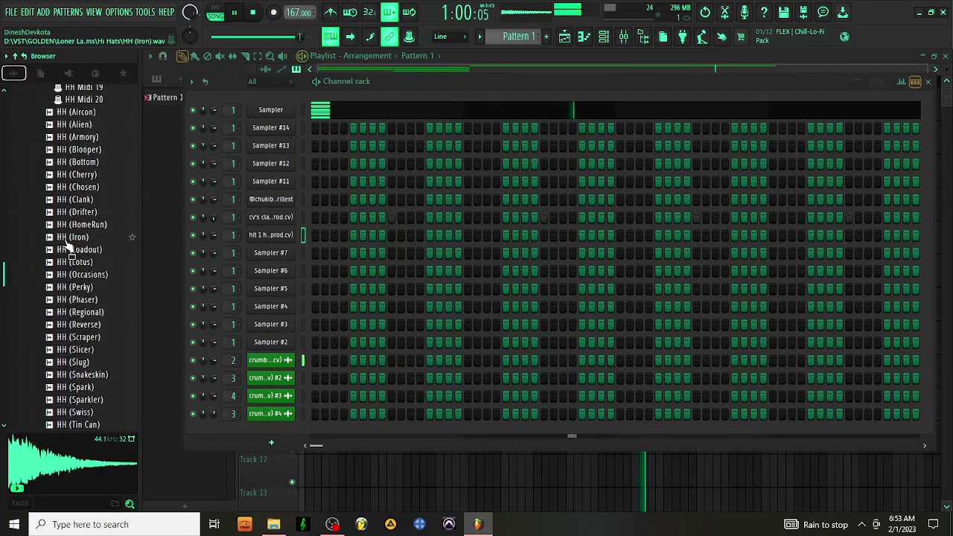
{"action": "scroll", "coordinate": [69, 248], "scroll_direction": "up", "scroll_amount": 20}
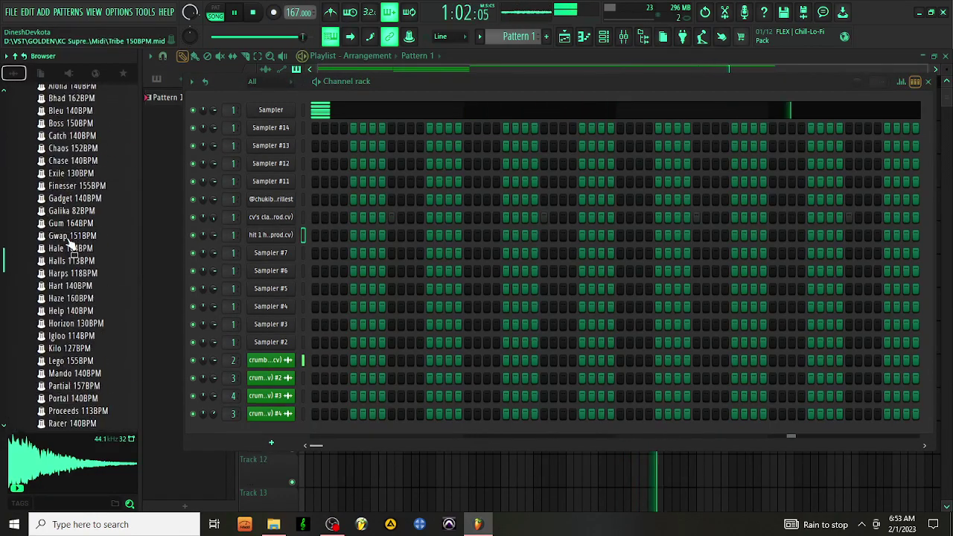
{"action": "scroll", "coordinate": [70, 244], "scroll_direction": "up", "scroll_amount": 20}
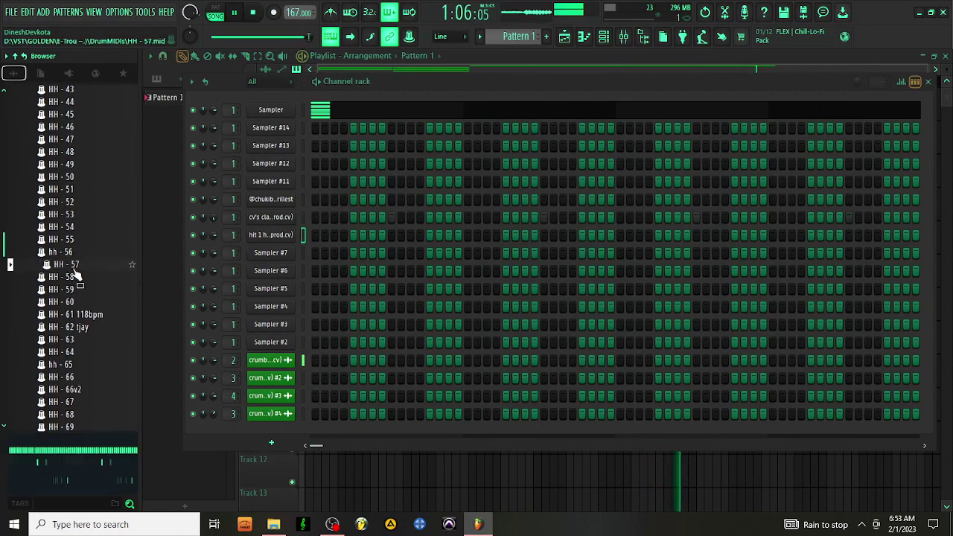
{"action": "left_click_drag", "start_coordinate": [74, 276], "coordinate": [273, 236]}
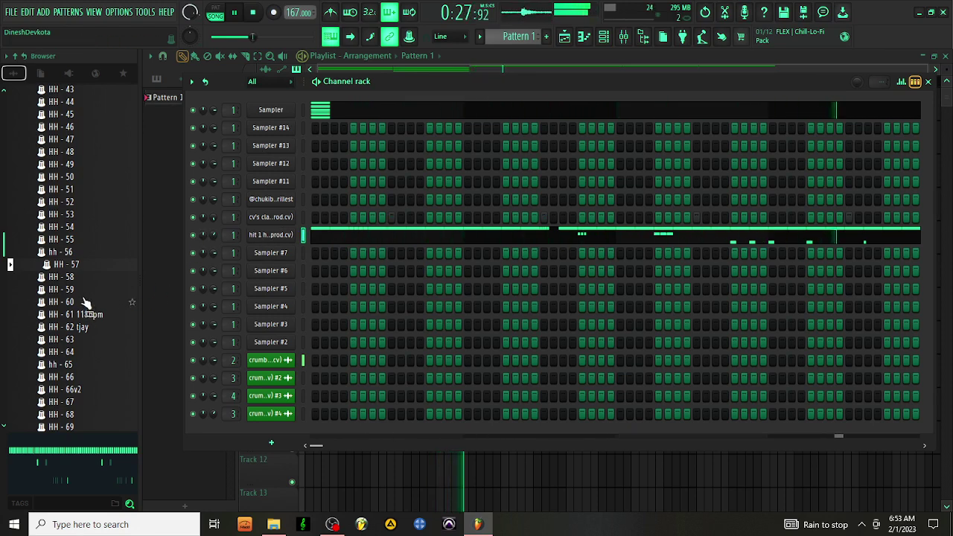
- Replace the hit 1 hi hat channel's pattern with the HH - 44 MIDI file
{"action": "scroll", "coordinate": [85, 304], "scroll_direction": "up", "scroll_amount": 4}
{"action": "left_click_drag", "start_coordinate": [88, 274], "coordinate": [270, 239]}
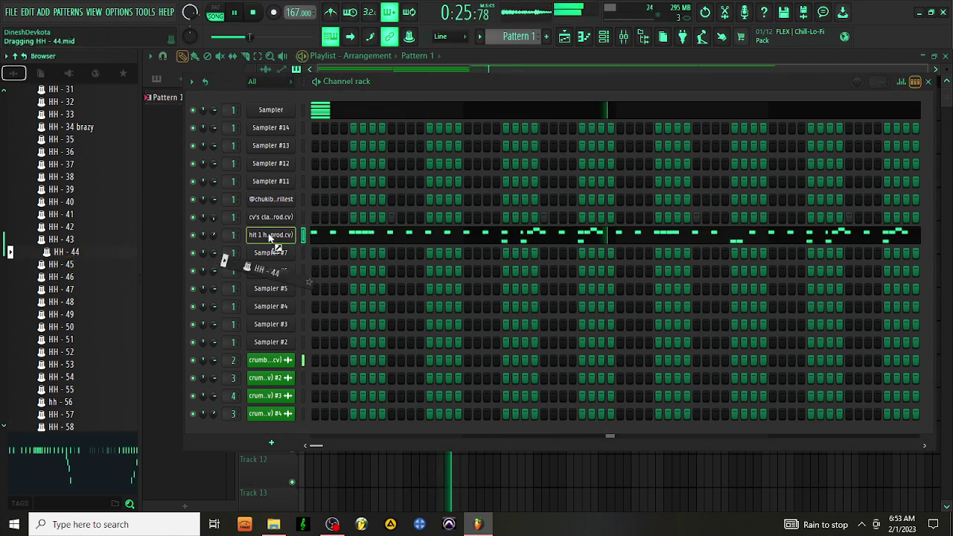
- Try the HH - 44 MIDI file on the hit 1 hi hat channel, replacing it with the HH - 42 pattern
{"action": "left_click_drag", "start_coordinate": [270, 237], "coordinate": [274, 241]}
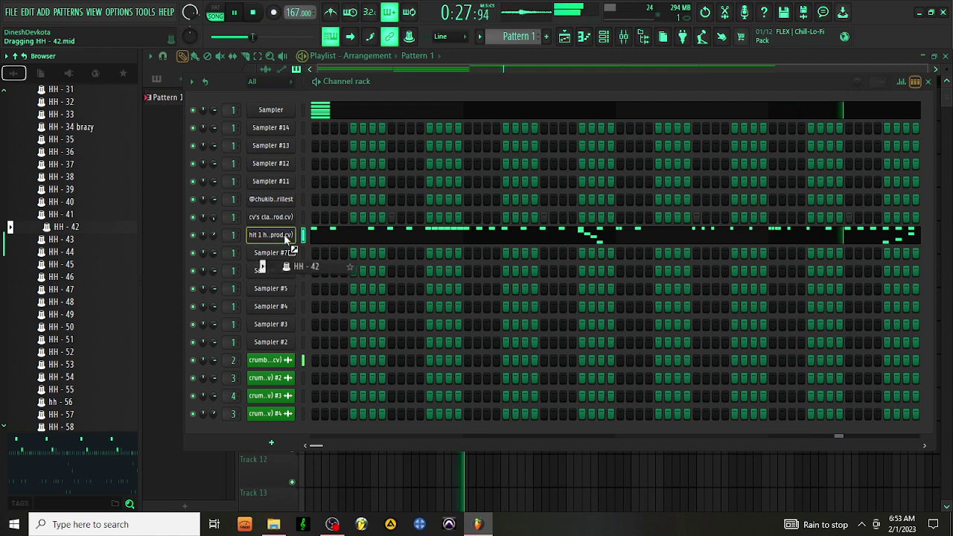
{"action": "left_click_drag", "start_coordinate": [285, 236], "coordinate": [288, 246]}
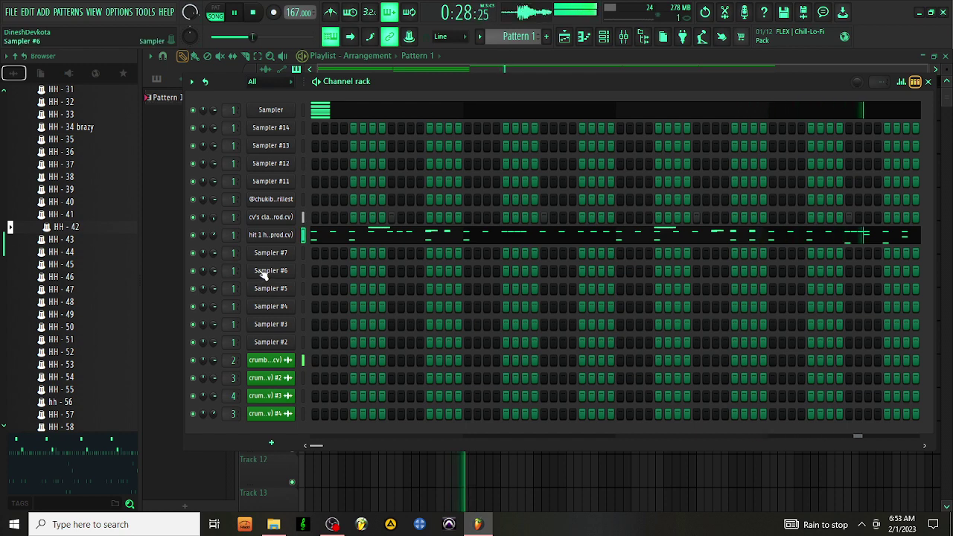
- Audition the death race, pluto and holy snares in the drum kit's snares folder and load rk - holy snare into Sampler #7
{"action": "scroll", "coordinate": [79, 252], "scroll_direction": "down", "scroll_amount": 15}
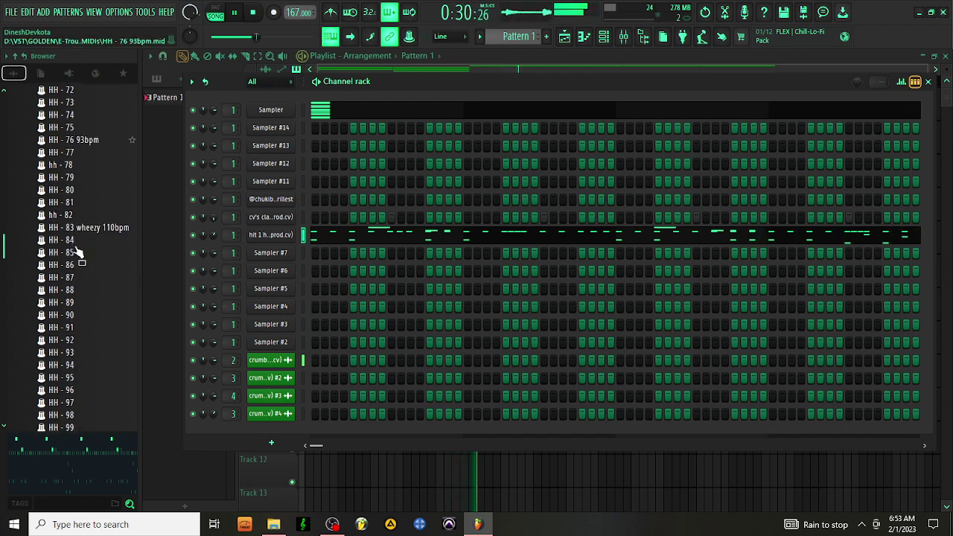
{"action": "scroll", "coordinate": [80, 249], "scroll_direction": "up", "scroll_amount": 20}
{"action": "scroll", "coordinate": [80, 249], "scroll_direction": "up", "scroll_amount": 20}
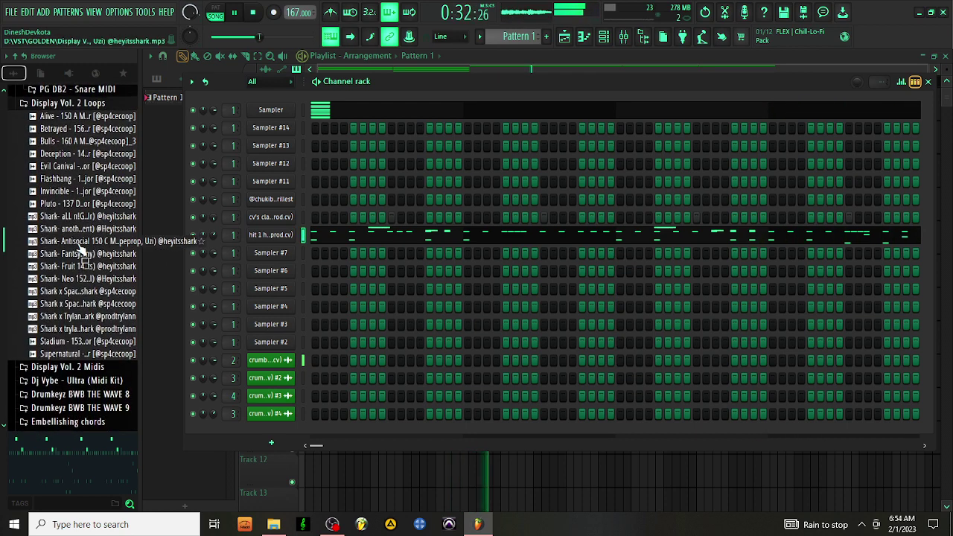
{"action": "scroll", "coordinate": [81, 249], "scroll_direction": "up", "scroll_amount": 3}
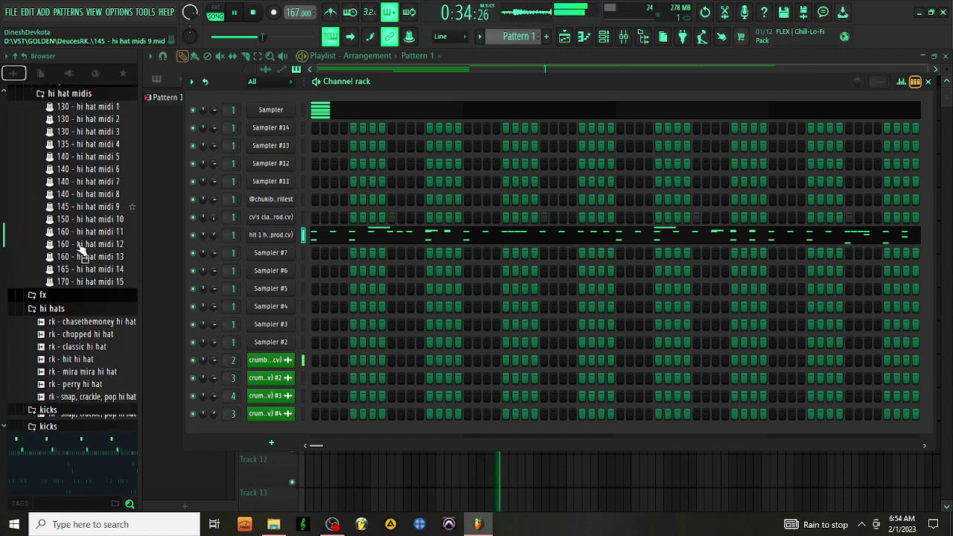
{"action": "scroll", "coordinate": [81, 250], "scroll_direction": "down", "scroll_amount": 10}
{"action": "scroll", "coordinate": [82, 249], "scroll_direction": "down", "scroll_amount": 8}
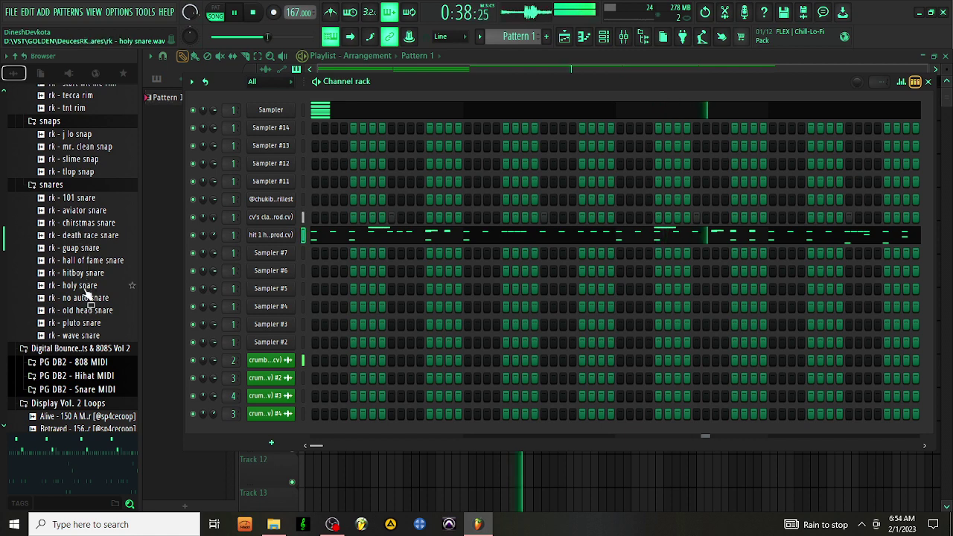
{"action": "left_click", "coordinate": [88, 237]}
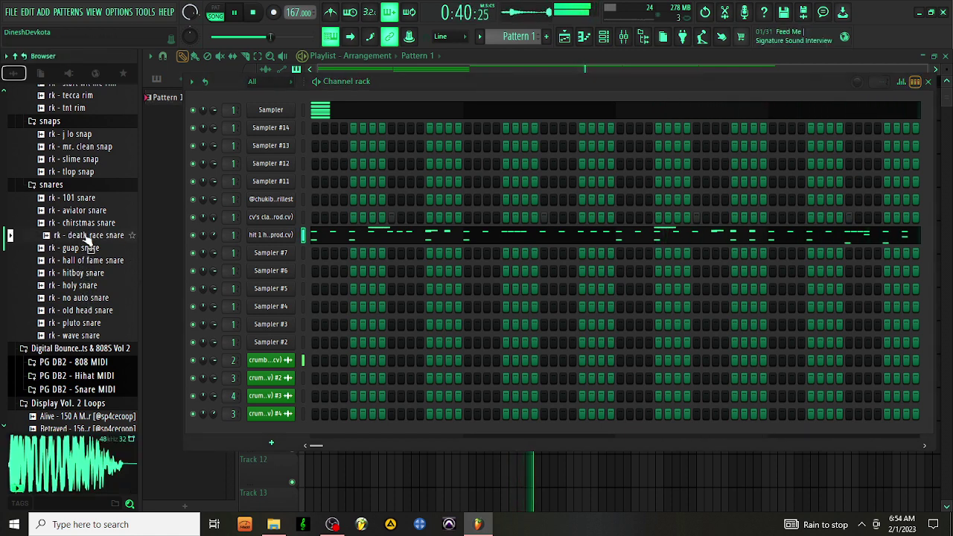
{"action": "left_click", "coordinate": [89, 324]}
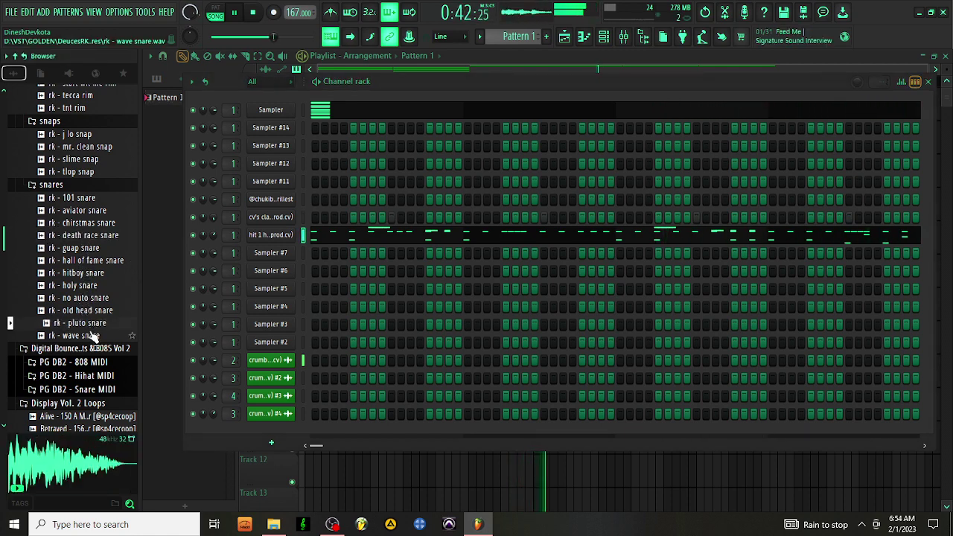
{"action": "left_click", "coordinate": [90, 286]}
{"action": "left_click_drag", "start_coordinate": [277, 258], "coordinate": [277, 261]}
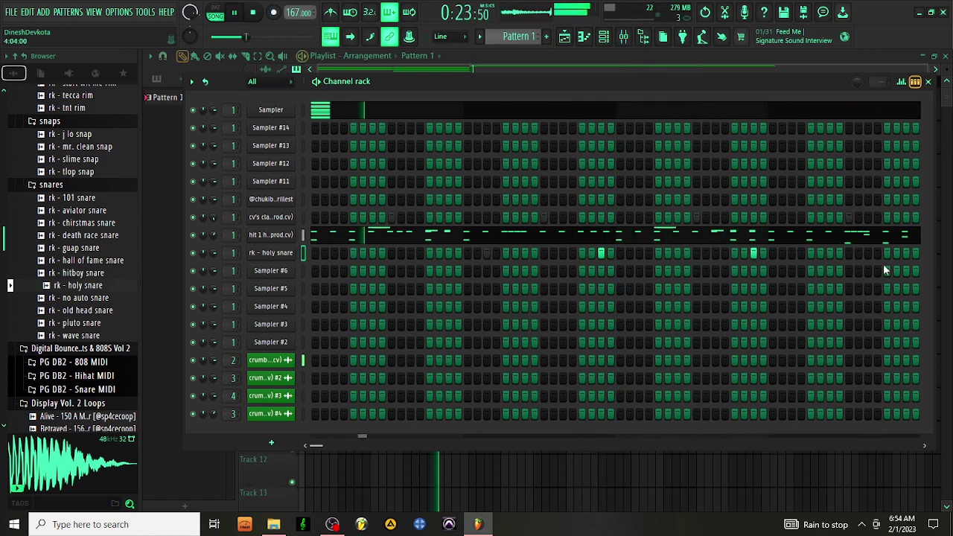
- Audition more snares in the same folder and load rk - old head snare into Sampler #6
{"action": "left_click", "coordinate": [97, 274]}
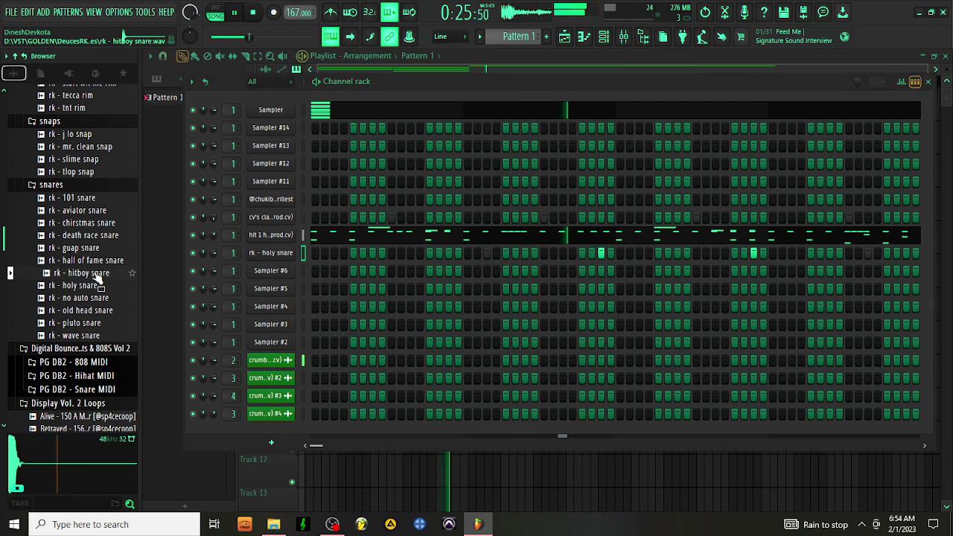
{"action": "left_click", "coordinate": [83, 298]}
{"action": "left_click", "coordinate": [89, 323]}
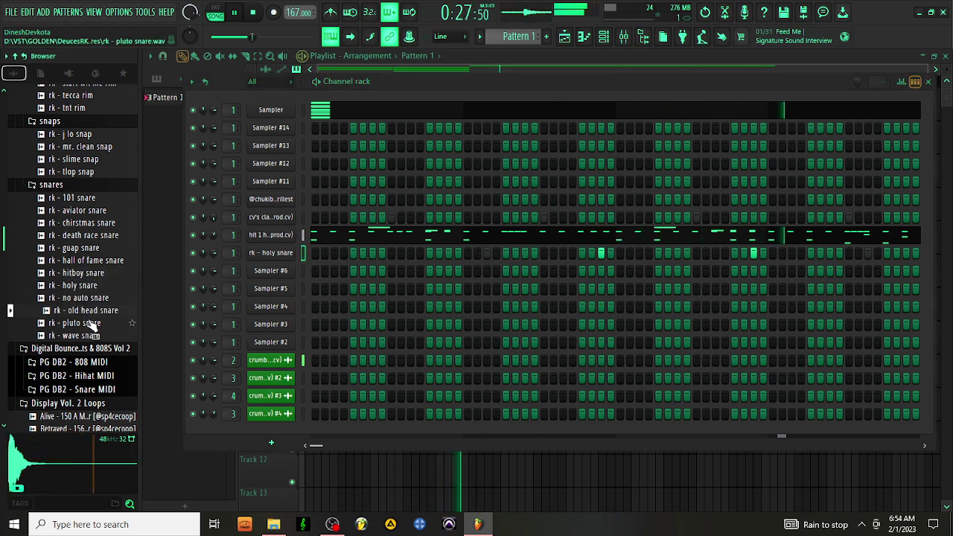
{"action": "key", "text": "Up"}
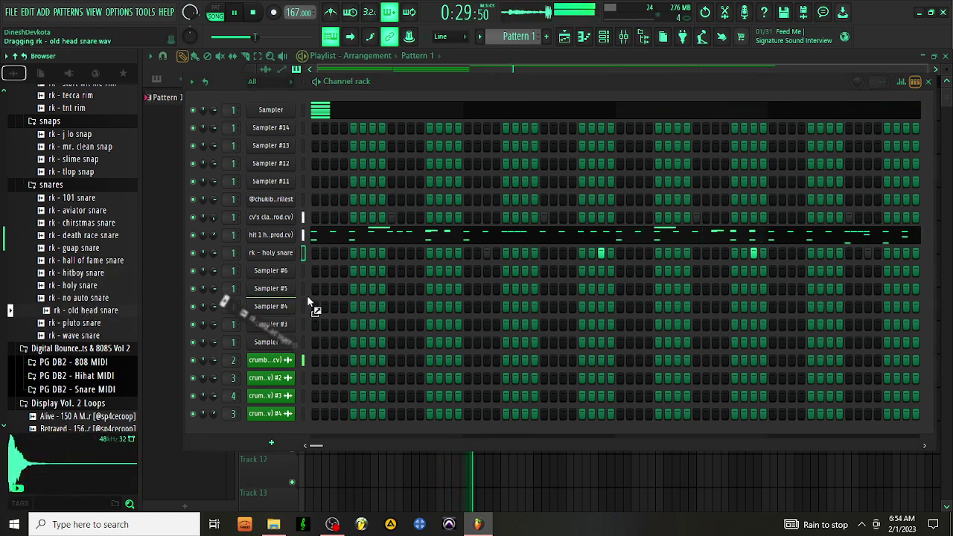
{"action": "left_click_drag", "start_coordinate": [283, 277], "coordinate": [288, 278]}
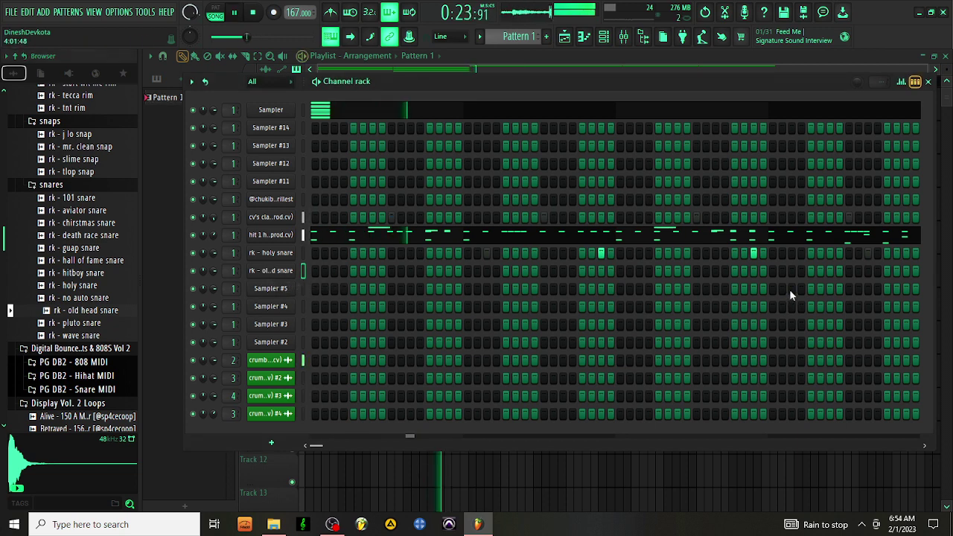
- Repeat the holy snare hits through bar 8 in its piano roll using a temporary D9 note, and add two extra hits in bar 8
{"action": "right_click", "coordinate": [288, 257]}
{"action": "left_click", "coordinate": [313, 261]}
{"action": "left_click", "coordinate": [534, 223]}
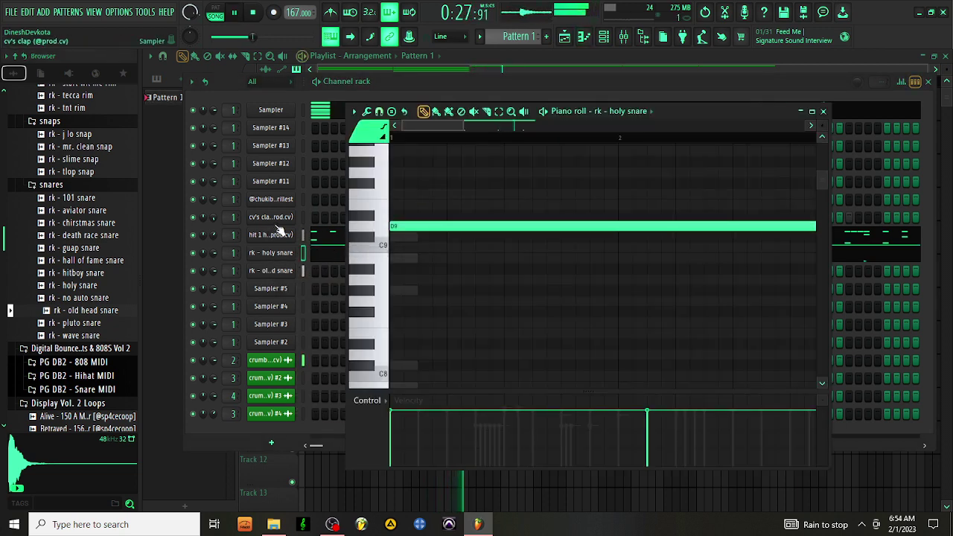
{"action": "key", "text": "ctrl+a"}
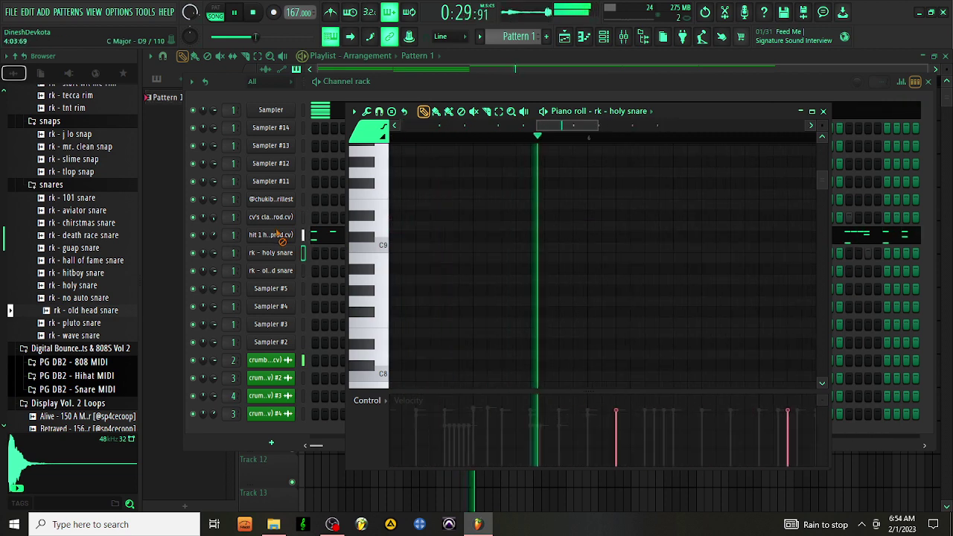
{"action": "left_click", "coordinate": [823, 112]}
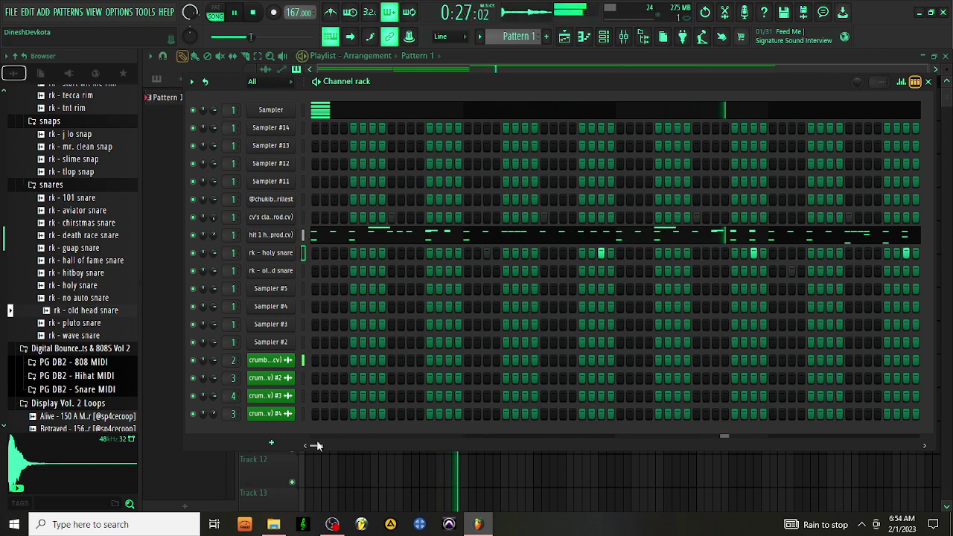
{"action": "left_click_drag", "start_coordinate": [312, 447], "coordinate": [364, 447]}
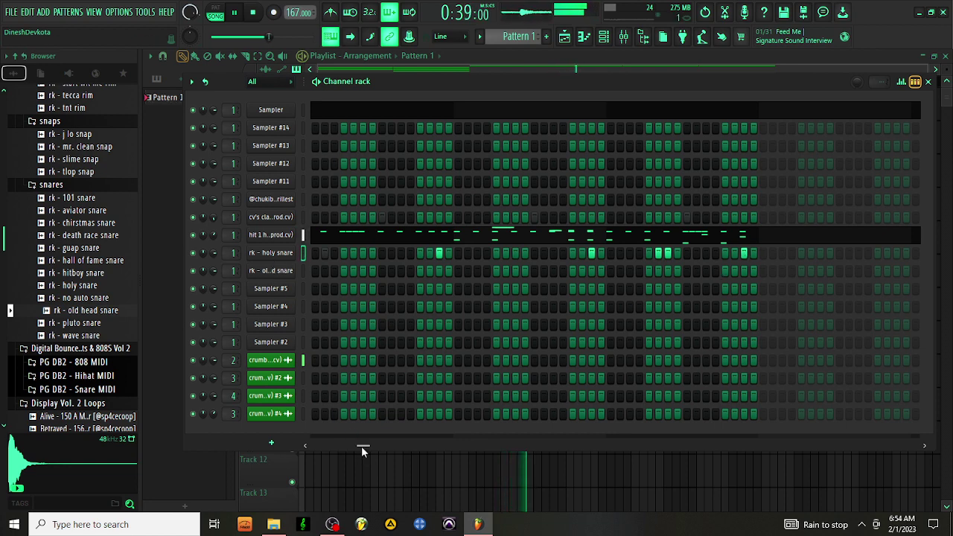
- Repeat the old head snare's bar 4 hit in bar 8 in its piano roll, using a temporary long note, and close it
{"action": "left_click_drag", "start_coordinate": [361, 446], "coordinate": [316, 445]}
{"action": "right_click", "coordinate": [284, 271]}
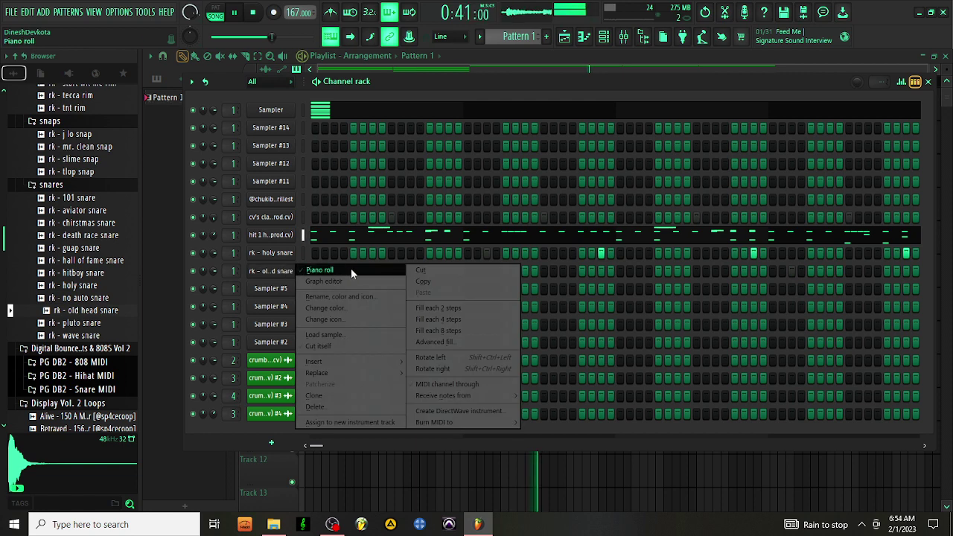
{"action": "left_click", "coordinate": [351, 269]}
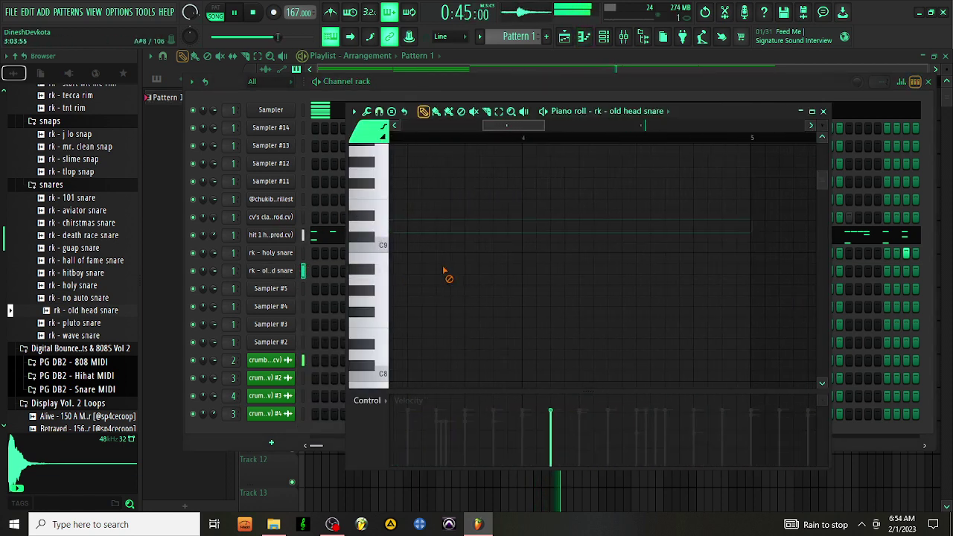
{"action": "left_click", "coordinate": [824, 112]}
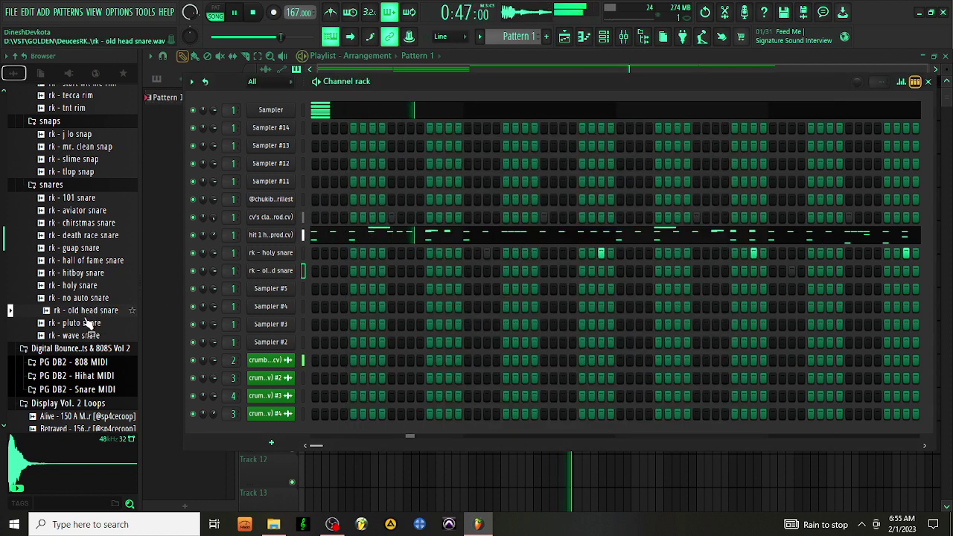
- Audition samples in the DeucesRK drum kit's 808s folder and load rk - dummi 808 into Sampler #11
{"action": "scroll", "coordinate": [86, 323], "scroll_direction": "up", "scroll_amount": 20}
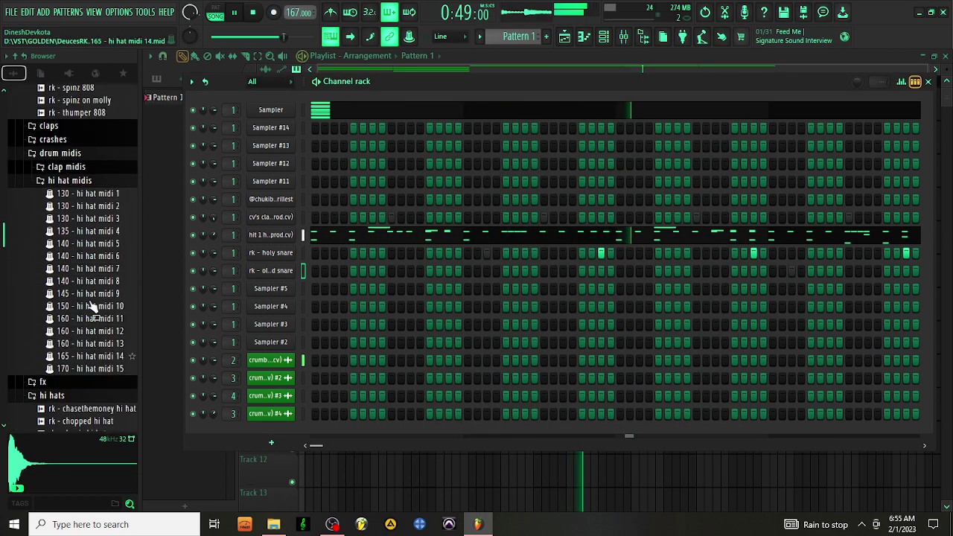
{"action": "scroll", "coordinate": [89, 306], "scroll_direction": "up", "scroll_amount": 5}
{"action": "left_click", "coordinate": [77, 246]}
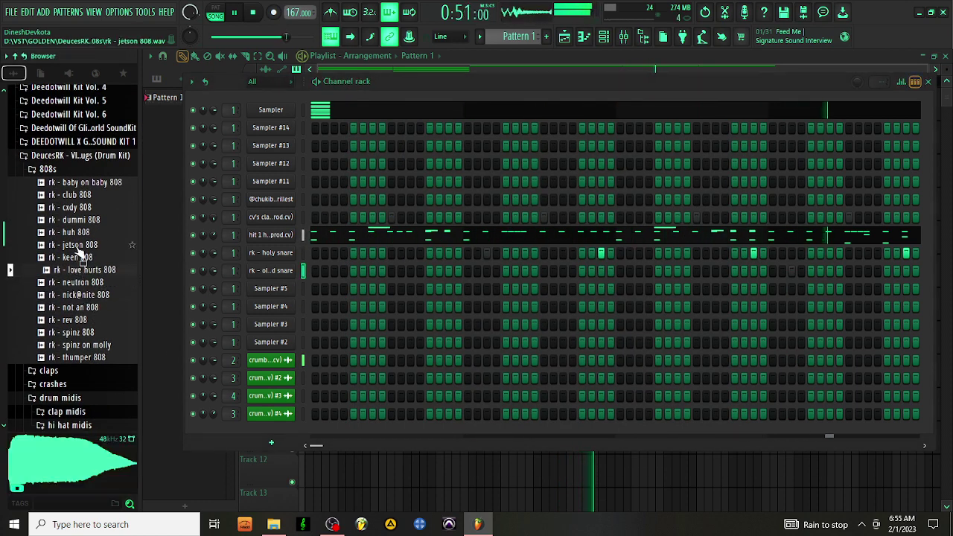
{"action": "left_click", "coordinate": [88, 207]}
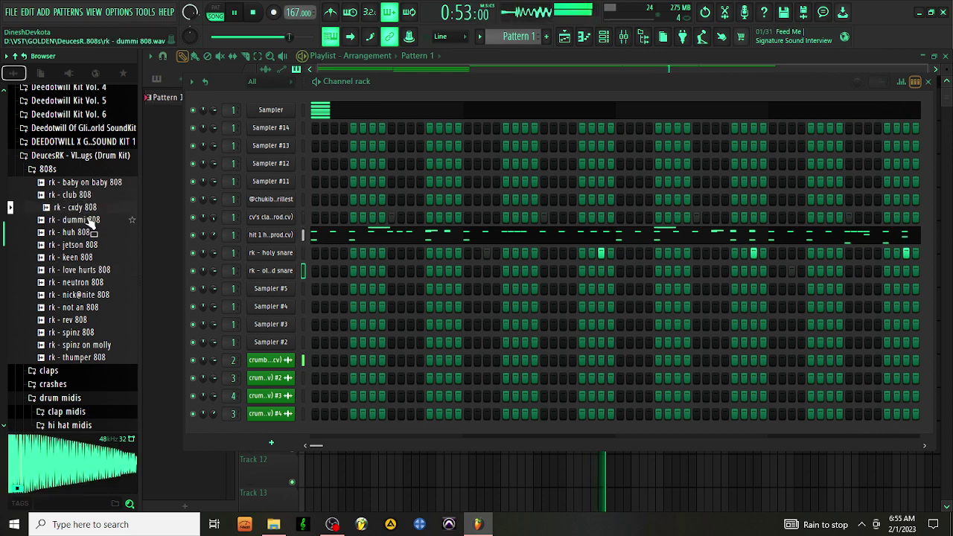
{"action": "left_click", "coordinate": [90, 220]}
{"action": "left_click", "coordinate": [88, 210]}
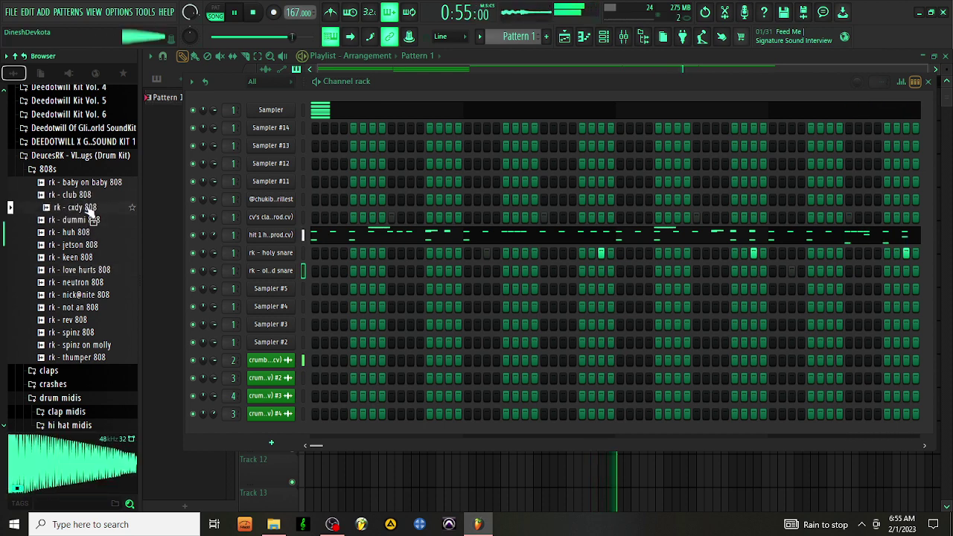
{"action": "left_click", "coordinate": [90, 220]}
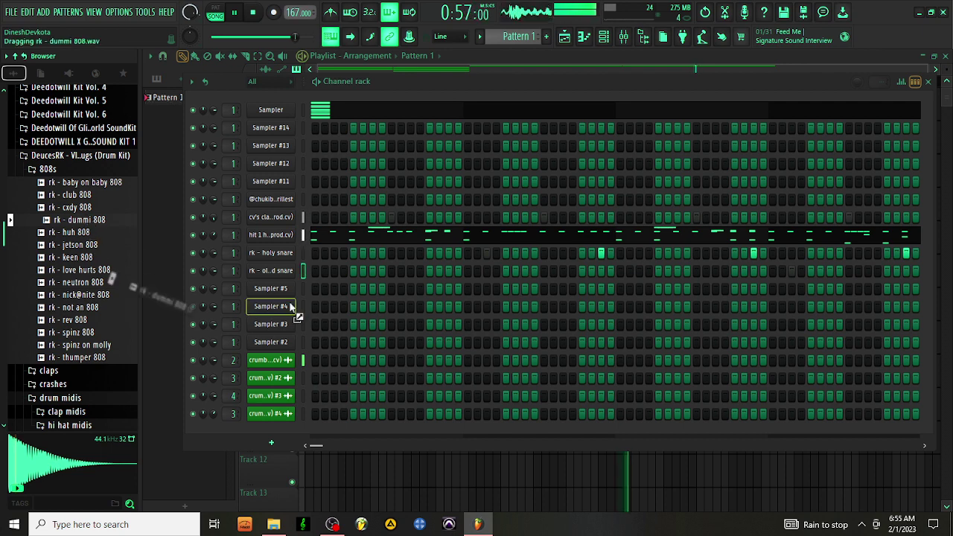
{"action": "left_click_drag", "start_coordinate": [271, 225], "coordinate": [283, 187]}
- Place three consecutive shortened G#8 notes from the start of bar 1 in the dummi 808's piano roll
{"action": "right_click", "coordinate": [306, 181]}
{"action": "left_click", "coordinate": [321, 184]}
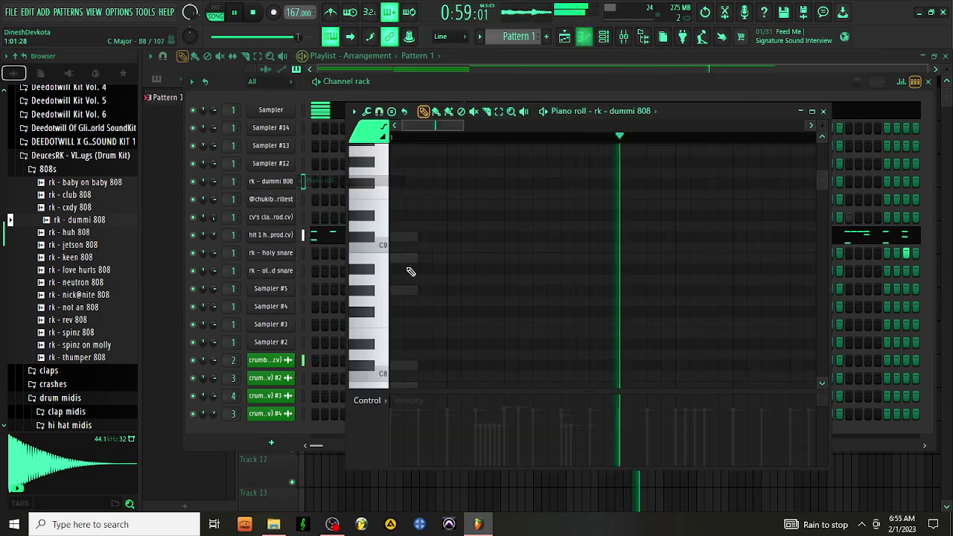
{"action": "scroll", "coordinate": [420, 320], "scroll_direction": "down", "scroll_amount": 3}
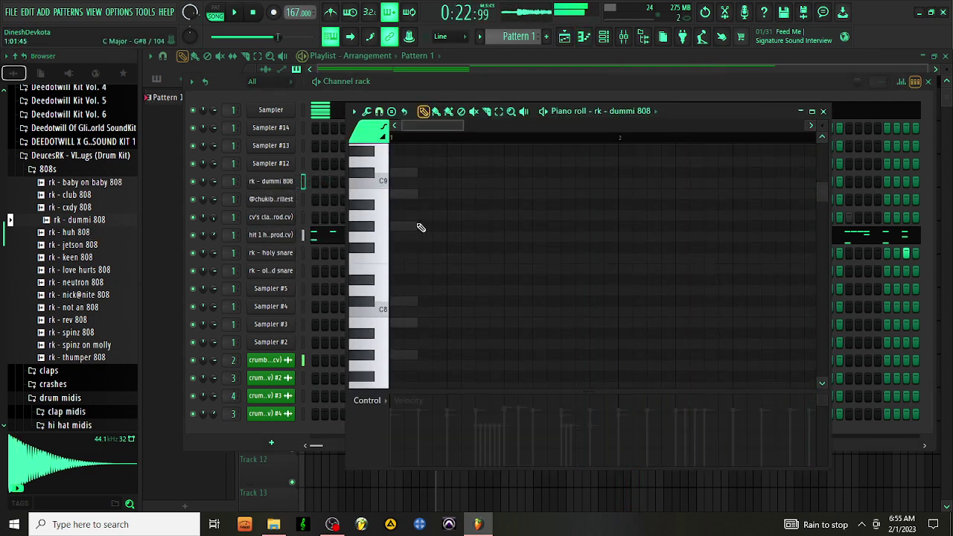
{"action": "left_click", "coordinate": [422, 227]}
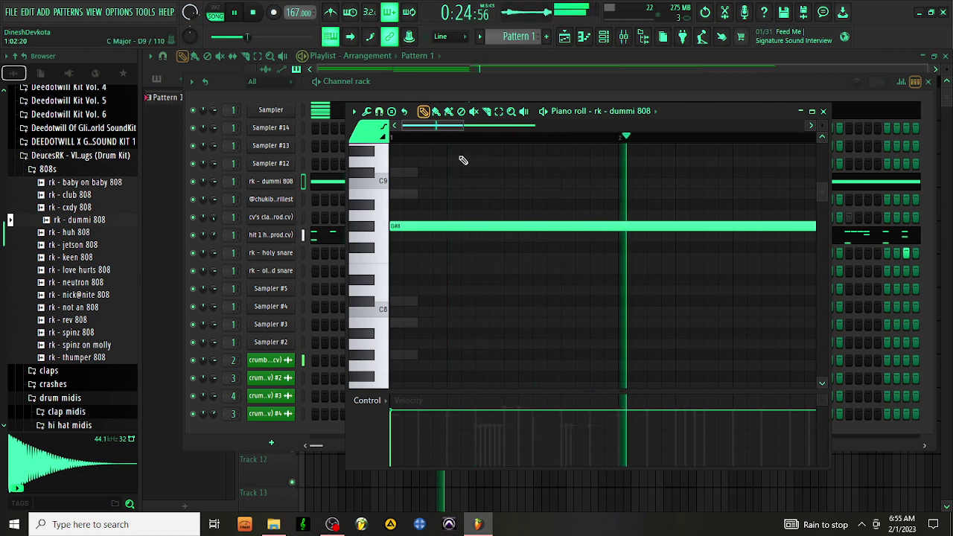
{"action": "left_click_drag", "start_coordinate": [459, 126], "coordinate": [655, 126]}
{"action": "key", "text": "space"}
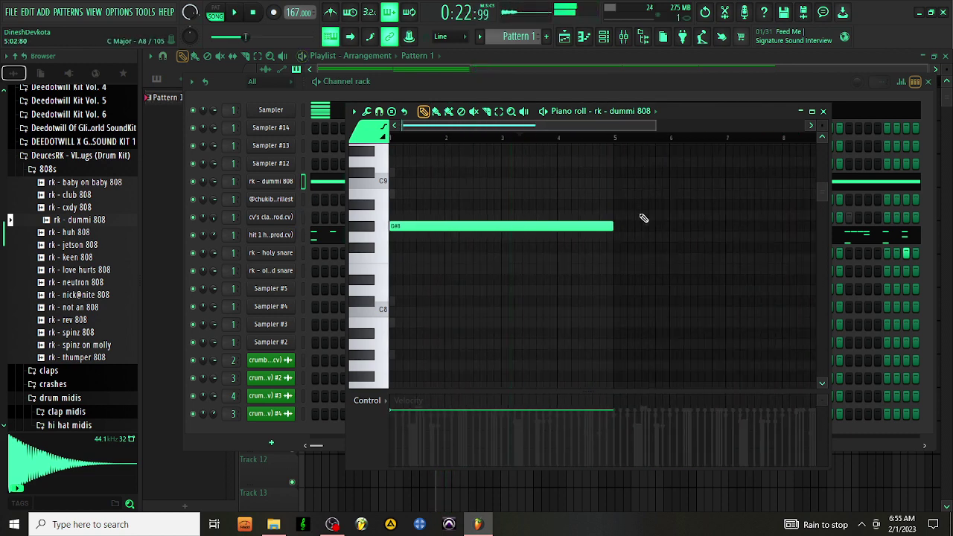
{"action": "mouse_move", "coordinate": [615, 227]}
{"action": "left_mouse_down"}
{"action": "mouse_move", "coordinate": [392, 233]}
{"action": "mouse_move", "coordinate": [410, 226]}
{"action": "left_mouse_up"}
{"action": "key", "text": "space"}
{"action": "left_click", "coordinate": [421, 226]}
{"action": "left_click", "coordinate": [441, 226]}
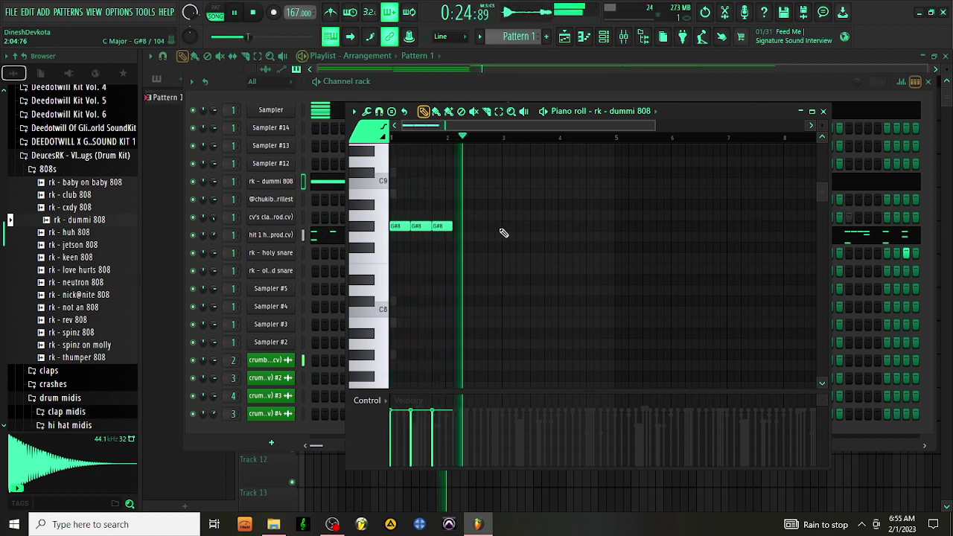
- Add three consecutive G#8 notes to the dummi 808 pattern from the start of bar 3
{"action": "left_click", "coordinate": [509, 226]}
{"action": "left_click", "coordinate": [530, 227]}
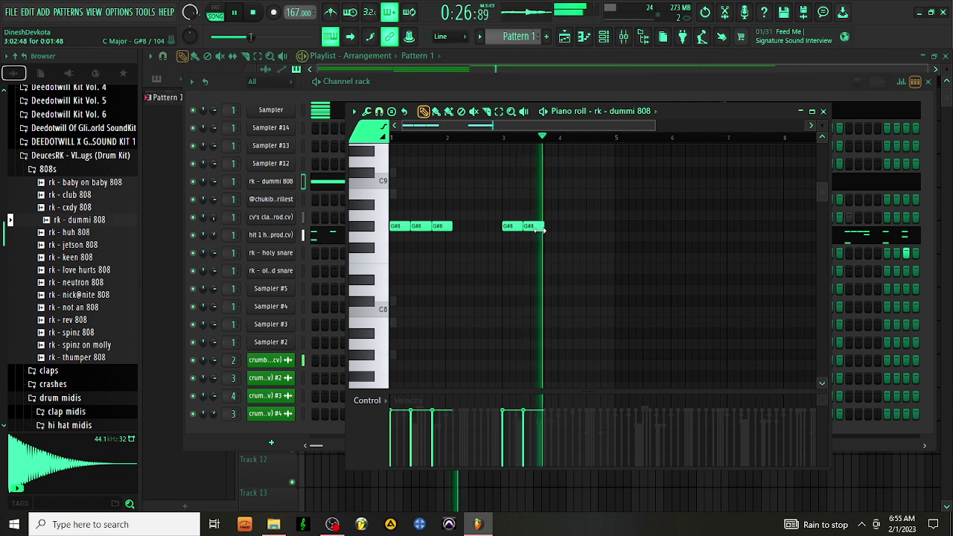
{"action": "key", "text": "space"}
{"action": "left_click", "coordinate": [551, 226]}
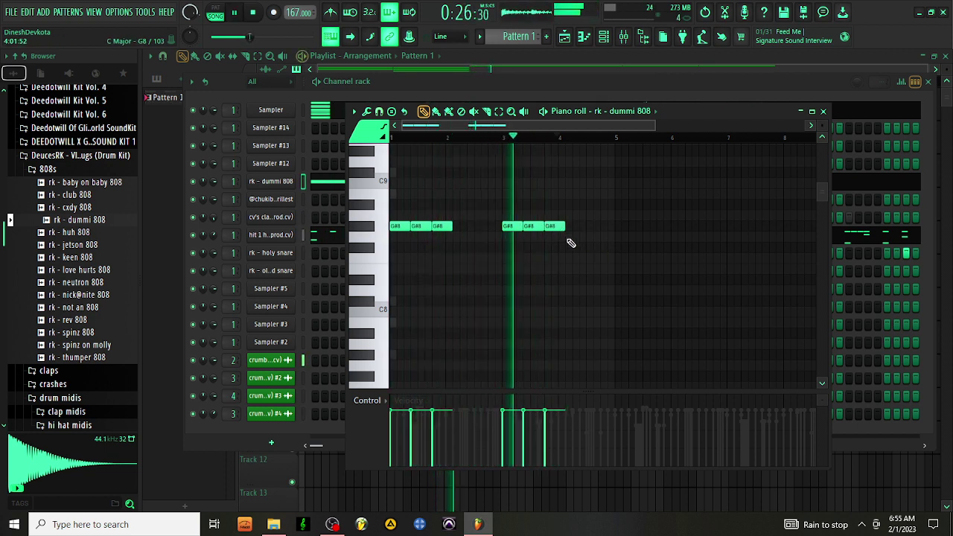
- Add one more 808 note at 4:02:00 in bar 4 and lower it to E8
{"action": "left_click", "coordinate": [583, 226]}
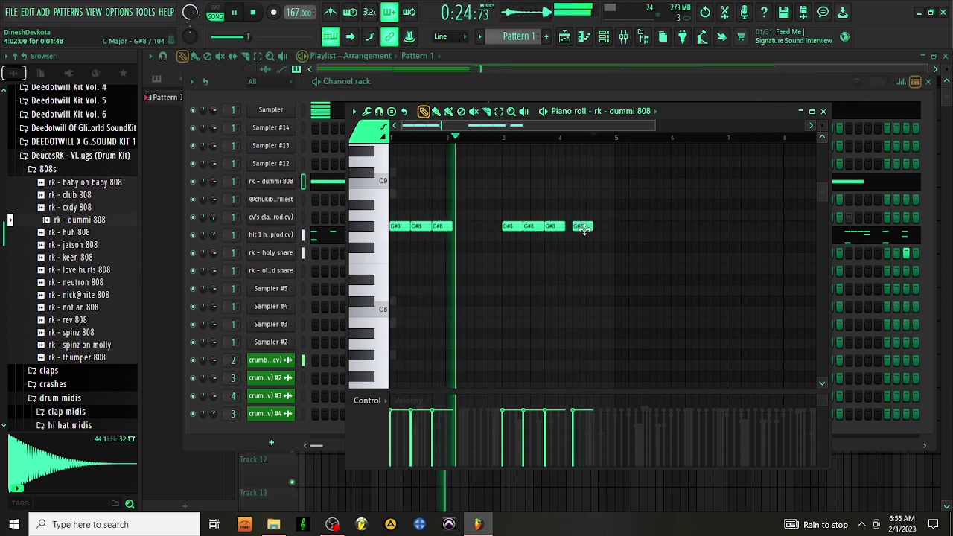
{"action": "left_click_drag", "start_coordinate": [584, 228], "coordinate": [584, 260]}
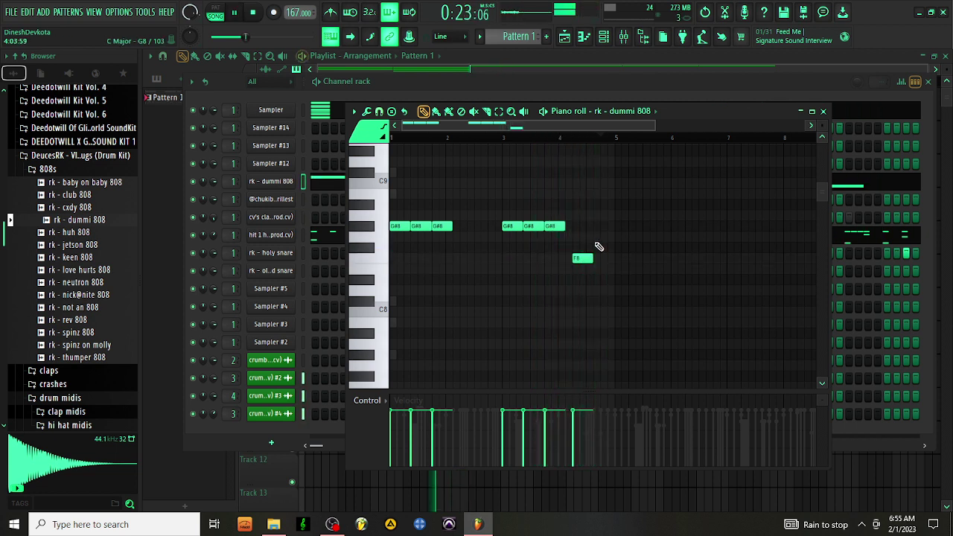
{"action": "left_click_drag", "start_coordinate": [583, 259], "coordinate": [582, 271]}
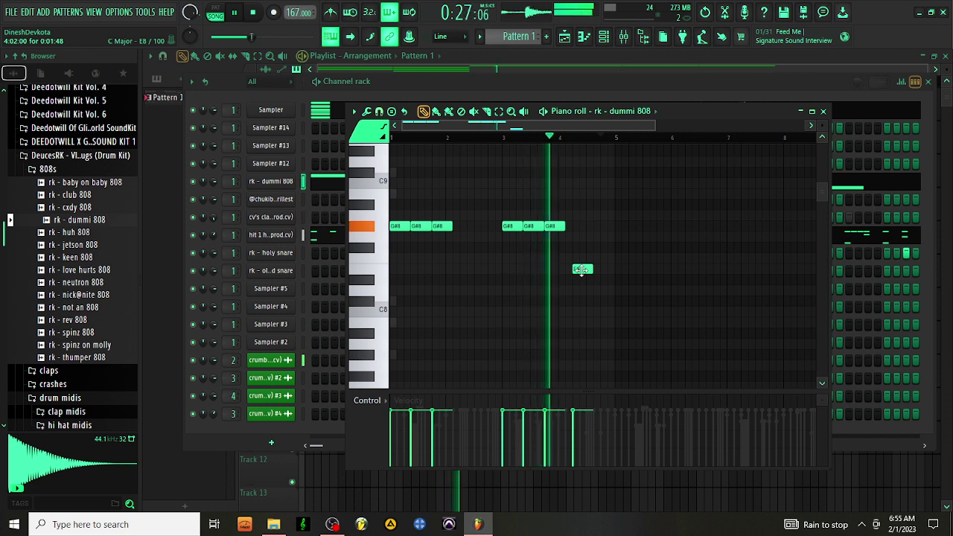
- Lower the bar 4 808 note to D#8 and add a second D#8 note of the same length directly behind it
{"action": "key", "text": "space"}
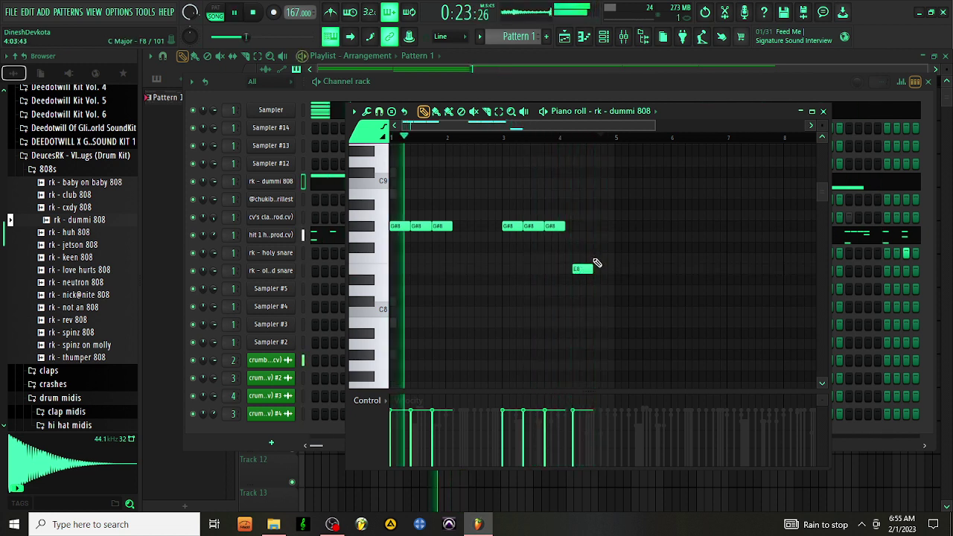
{"action": "left_click", "coordinate": [602, 268]}
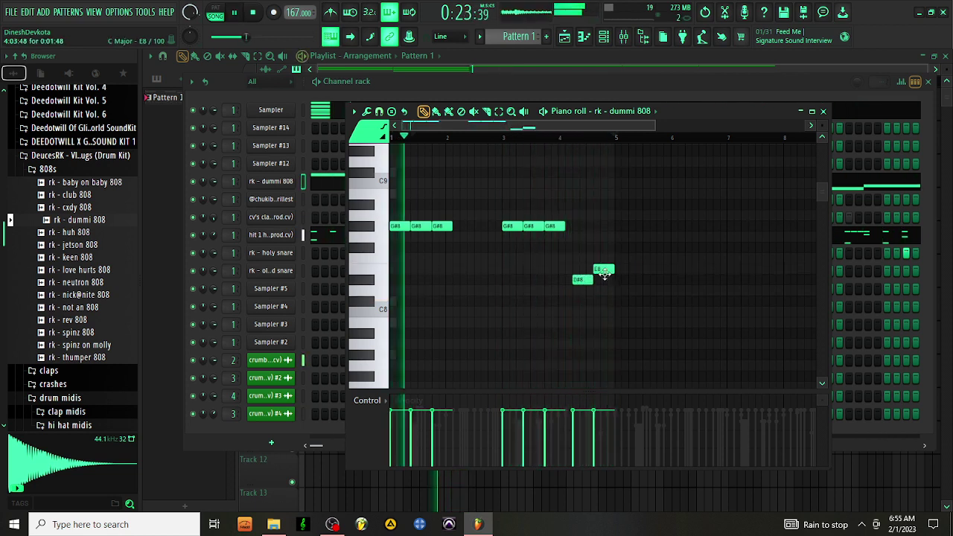
{"action": "left_click", "coordinate": [488, 279]}
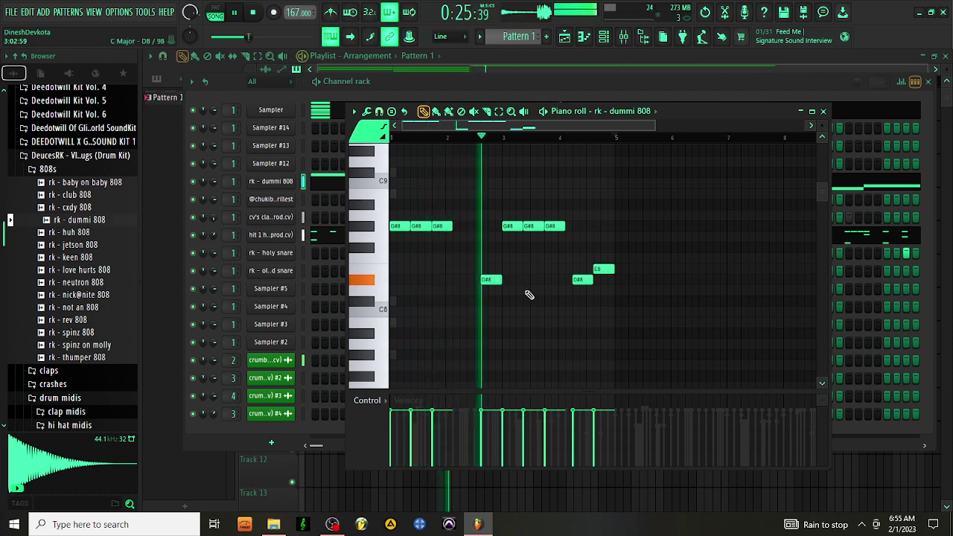
{"action": "left_click_drag", "start_coordinate": [604, 269], "coordinate": [604, 279]}
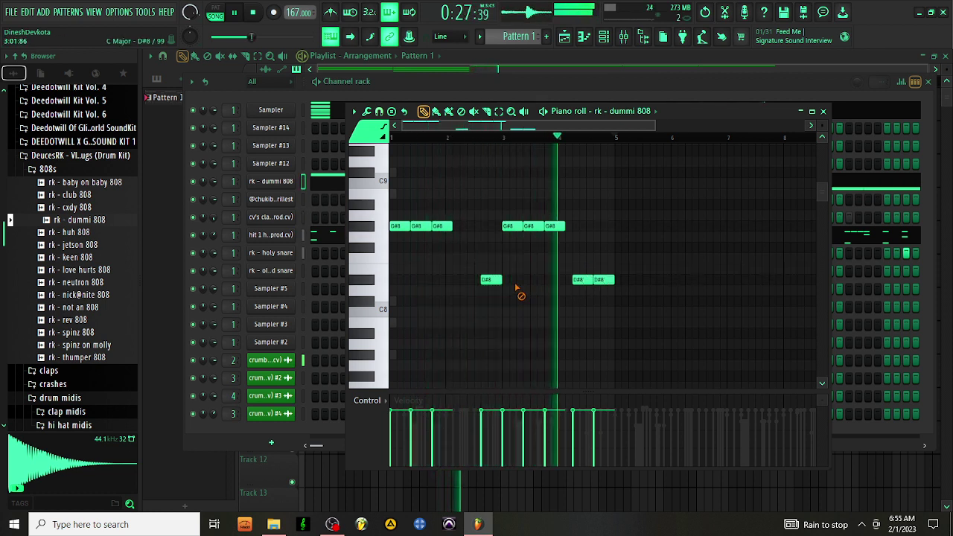
{"action": "right_click", "coordinate": [493, 280]}
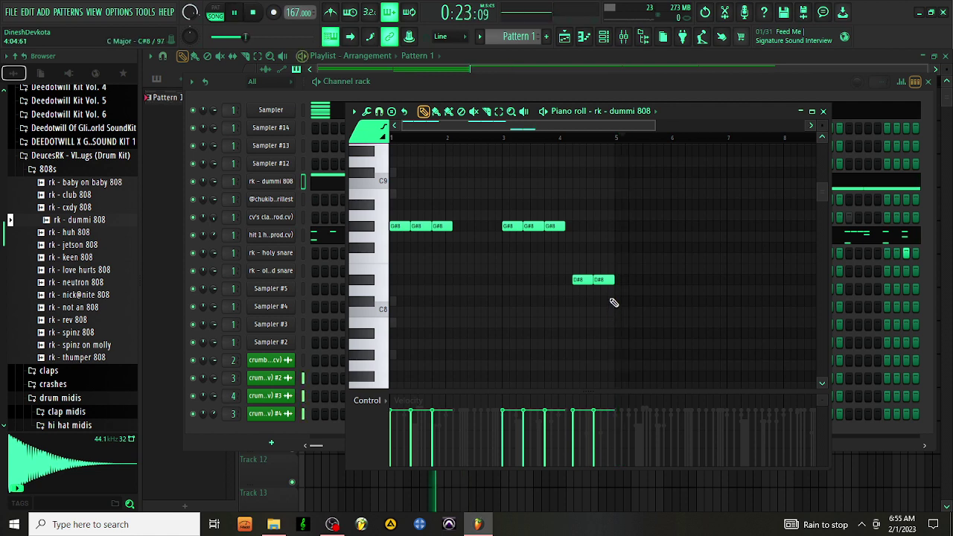
- Duplicate the complete four-bar 808 pattern into bars 5 to 8 and clear the note selection
{"action": "key", "text": "ctrl+a"}
{"action": "key", "text": "ctrl+b"}
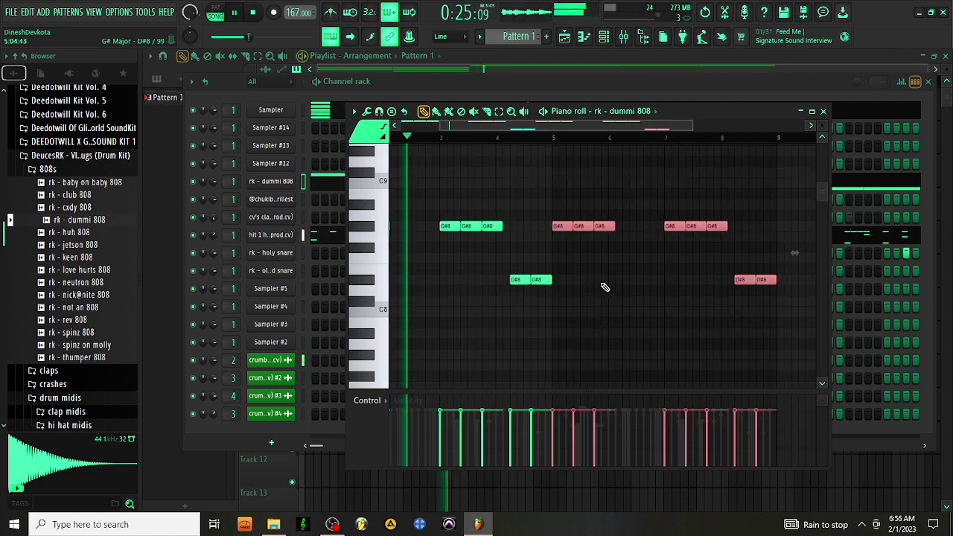
{"action": "left_click_drag", "start_coordinate": [530, 128], "coordinate": [455, 129]}
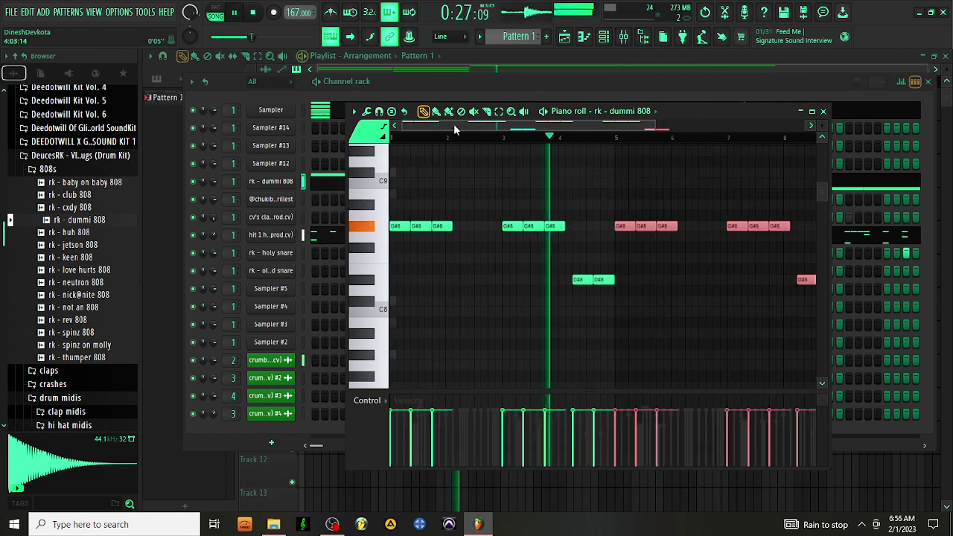
{"action": "left_click_drag", "start_coordinate": [656, 128], "coordinate": [692, 136]}
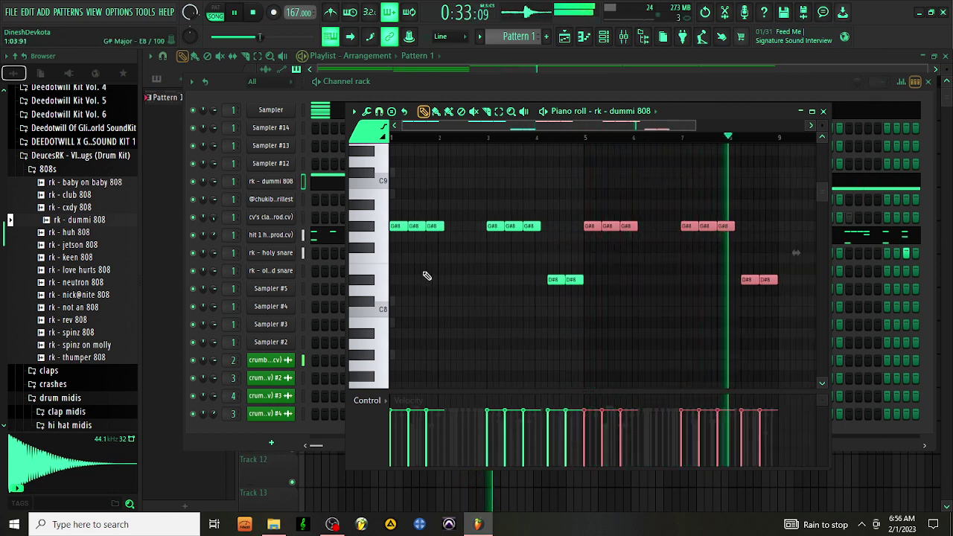
{"action": "key", "text": "ctrl+d"}
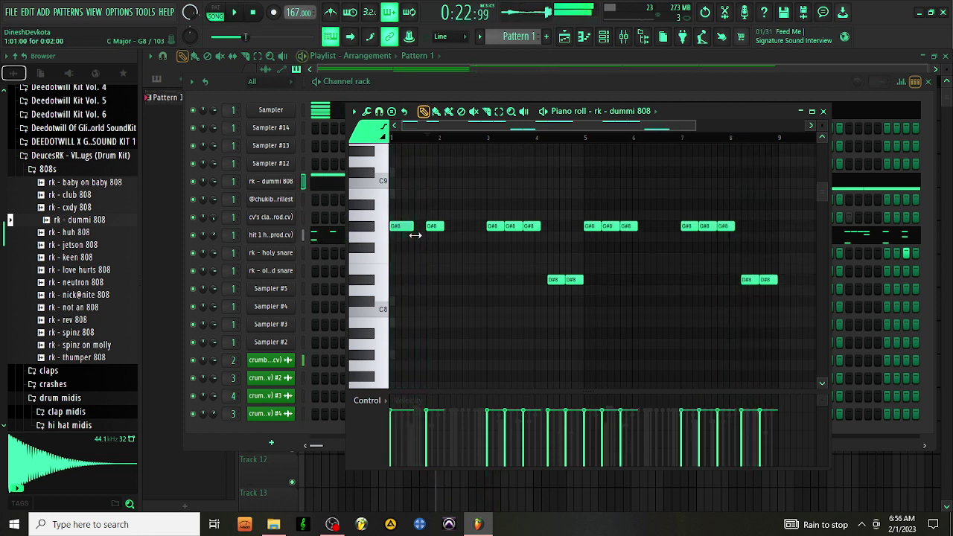
- Rework the G#8 notes in bars 1 to 4, lengthening the main notes and placing short ones at 1:03:48 and 4:01:48
{"action": "left_click_drag", "start_coordinate": [416, 235], "coordinate": [463, 237]}
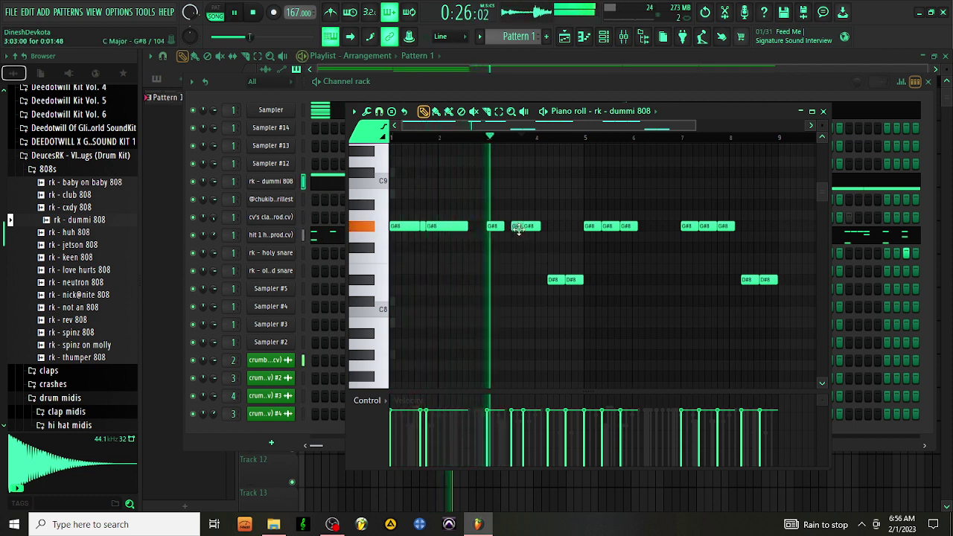
{"action": "left_click_drag", "start_coordinate": [512, 227], "coordinate": [548, 237]}
{"action": "key", "text": "space"}
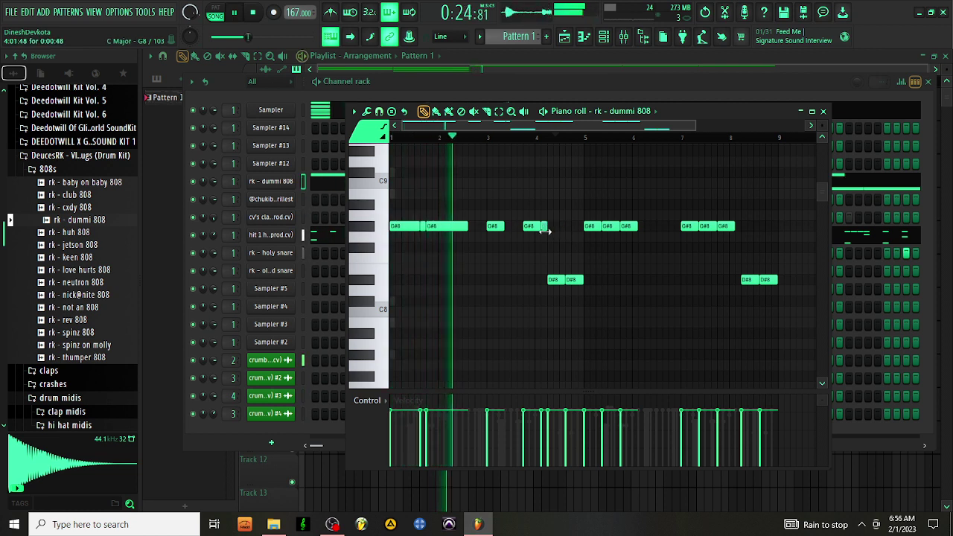
{"action": "left_click_drag", "start_coordinate": [505, 232], "coordinate": [519, 240]}
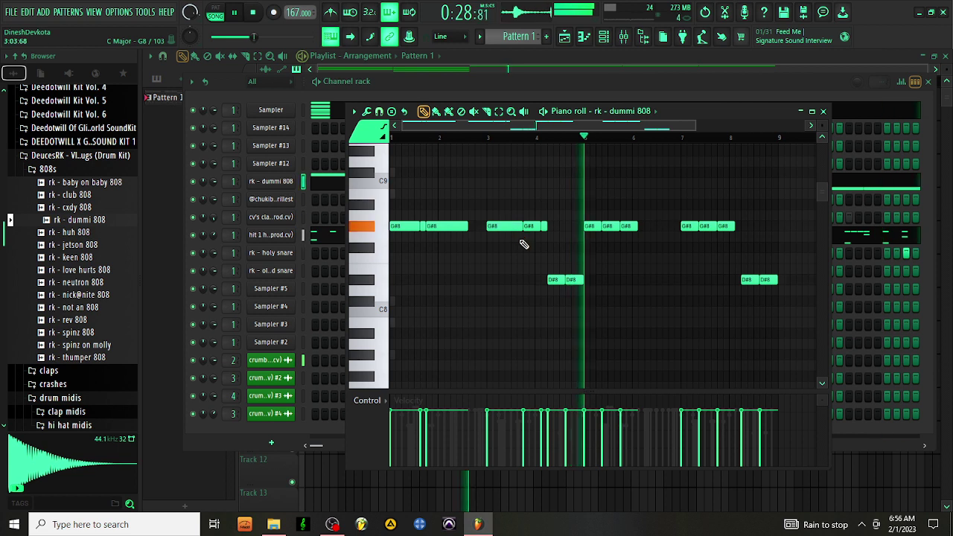
- Add a short G#9 note, 0:00:48 long, at 6:04:48 in the 808 pattern
{"action": "scroll", "coordinate": [676, 228], "scroll_direction": "up", "scroll_amount": 2}
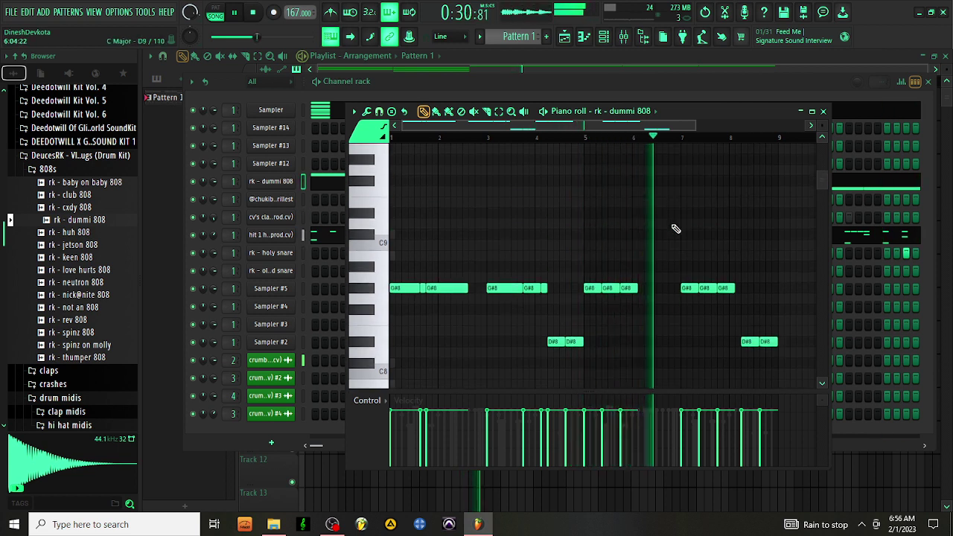
{"action": "key", "text": "space"}
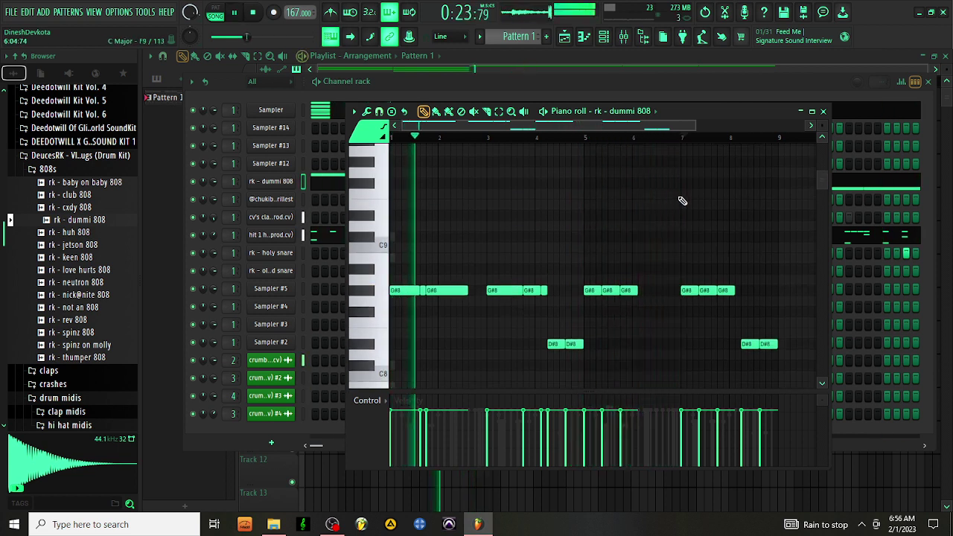
{"action": "left_click_drag", "start_coordinate": [676, 191], "coordinate": [679, 161]}
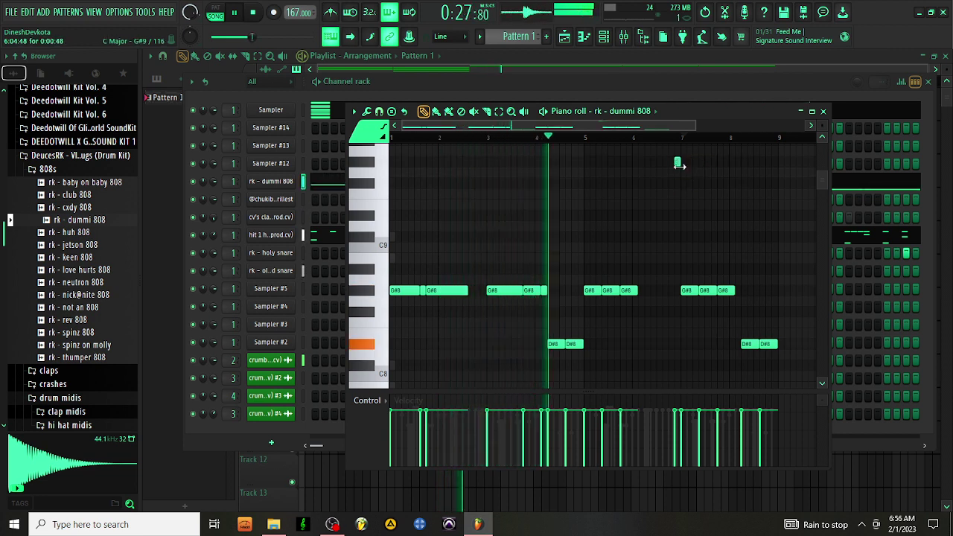
- Transpose all 808 notes down three octaves and raise every note's velocity to 100%
{"action": "key", "text": "ctrl+Down"}
{"action": "key", "text": "ctrl+Down"}
{"action": "key", "text": "ctrl+Down"}
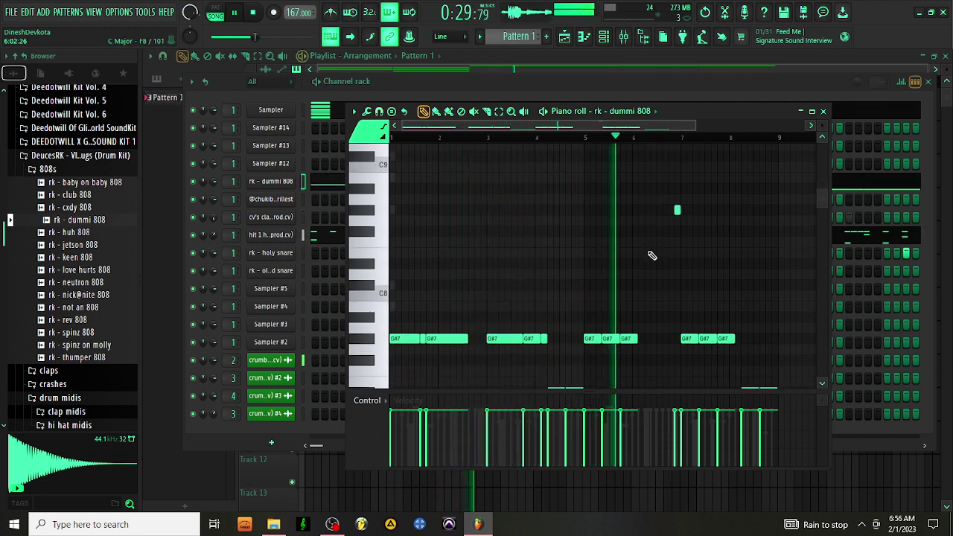
{"action": "left_click_drag", "start_coordinate": [618, 397], "coordinate": [428, 397]}
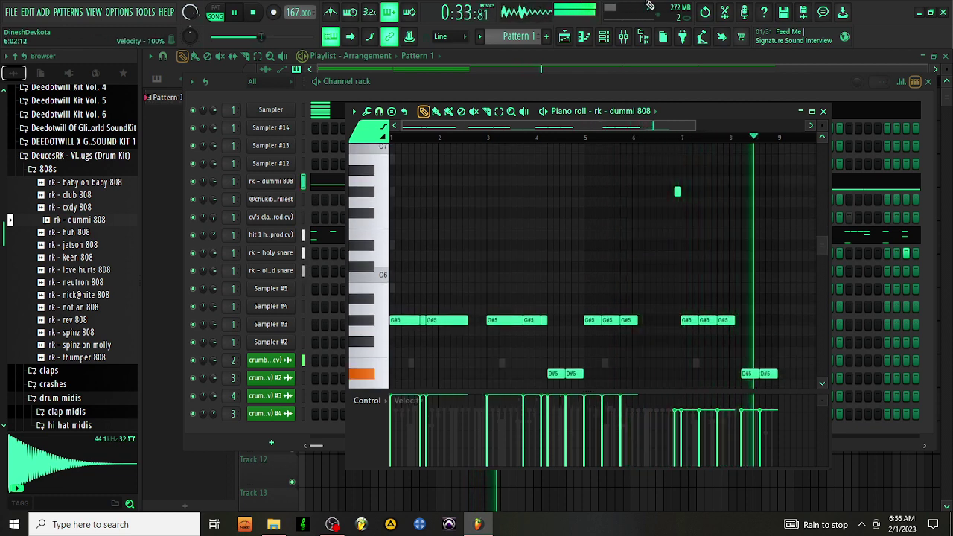
{"action": "left_click_drag", "start_coordinate": [782, 397], "coordinate": [655, 397]}
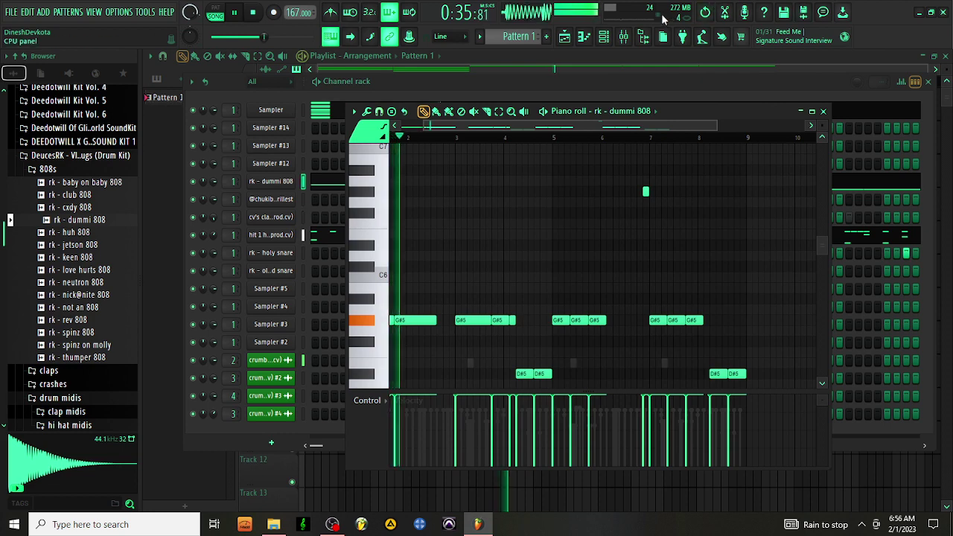
- In Insert 2's FabFilter Pro-Q 3, add a 48 dB/oct low cut at about 424 Hz
{"action": "key", "text": "F9"}
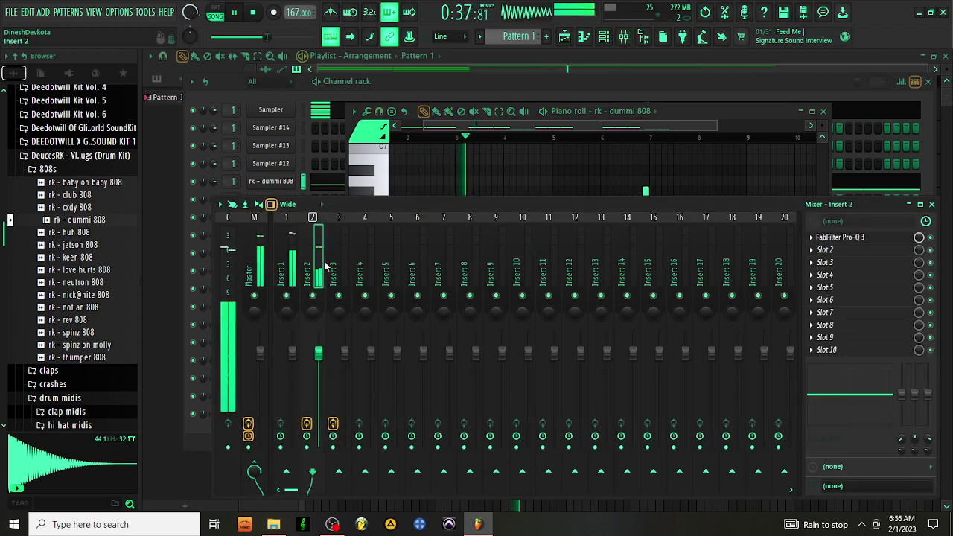
{"action": "left_click", "coordinate": [866, 240]}
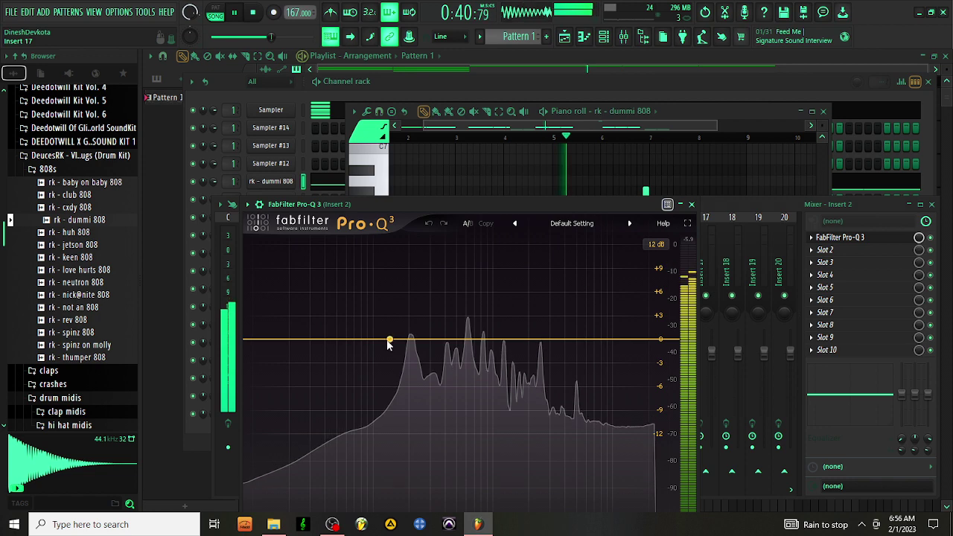
{"action": "left_click", "coordinate": [259, 342]}
{"action": "left_click", "coordinate": [280, 505]}
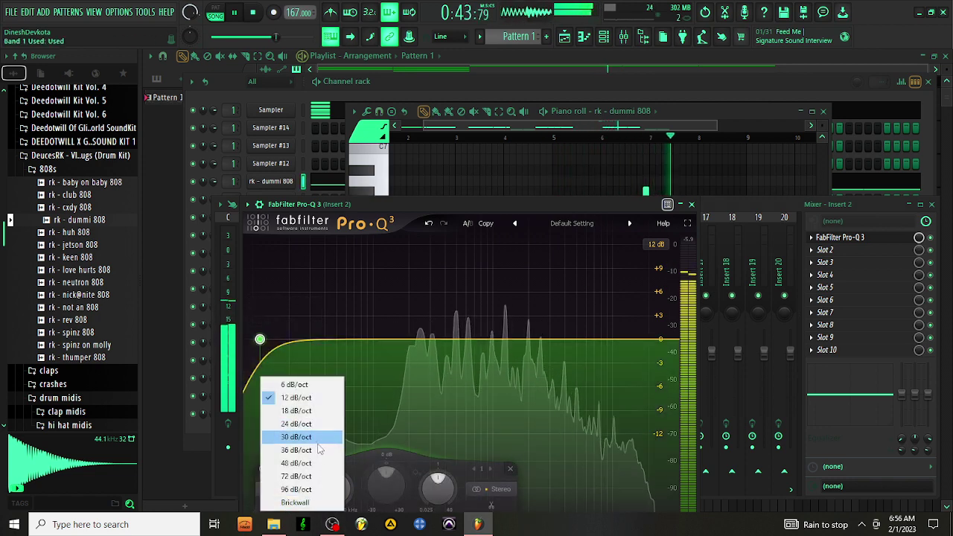
{"action": "left_click", "coordinate": [296, 463]}
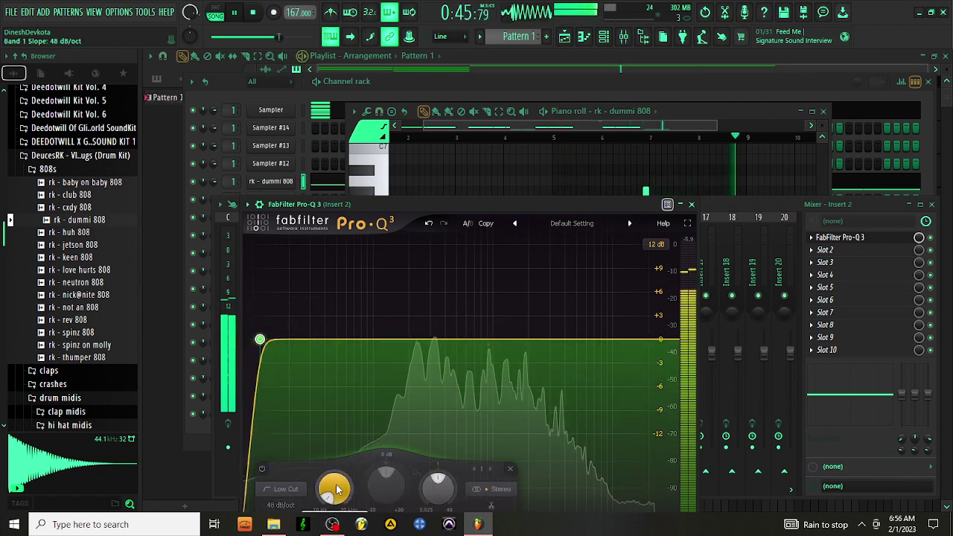
{"action": "left_click_drag", "start_coordinate": [335, 486], "coordinate": [371, 417]}
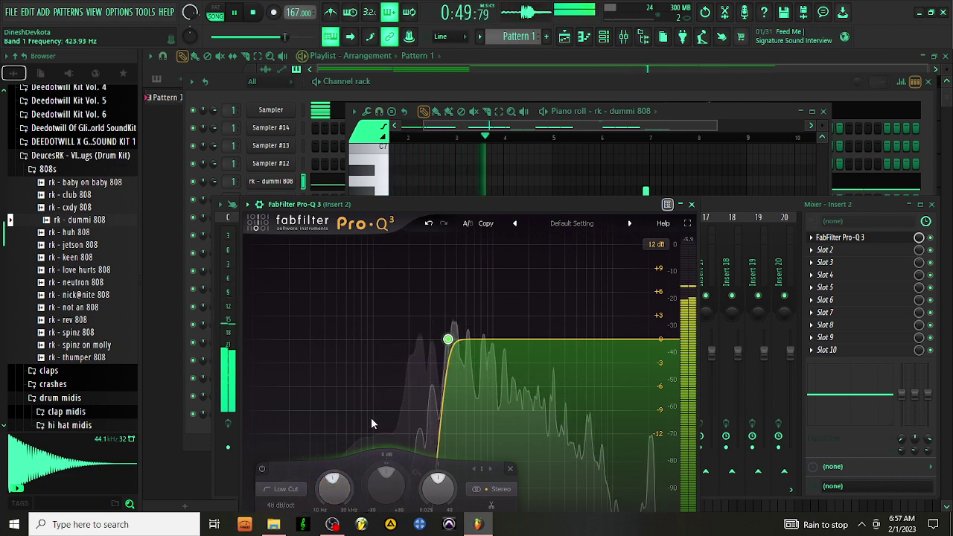
{"action": "mouse_move", "coordinate": [482, 320]}
{"action": "left_click", "coordinate": [692, 205]}
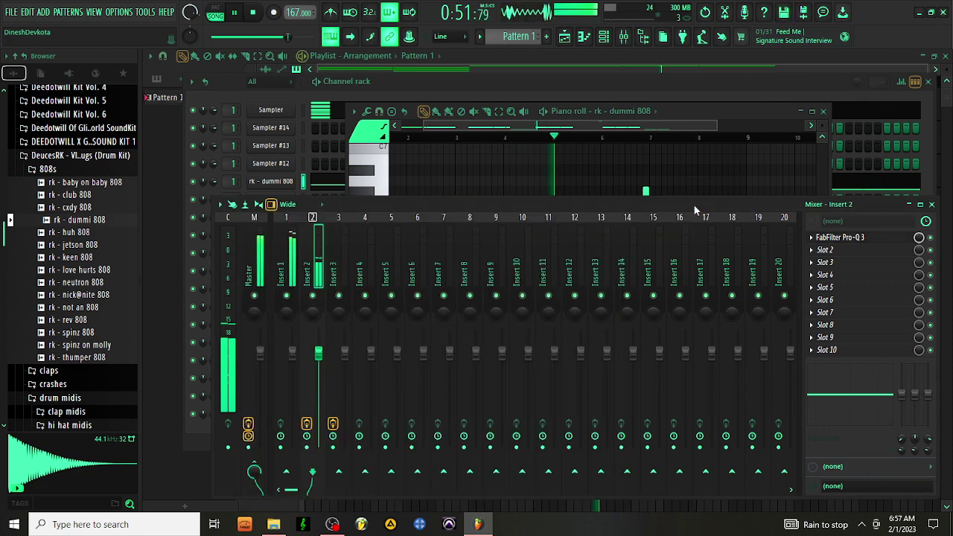
- Reduce Insert 2's low-cut frequency in FabFilter Pro-Q 3 to about 298 Hz and close the mixer
{"action": "left_click", "coordinate": [837, 238]}
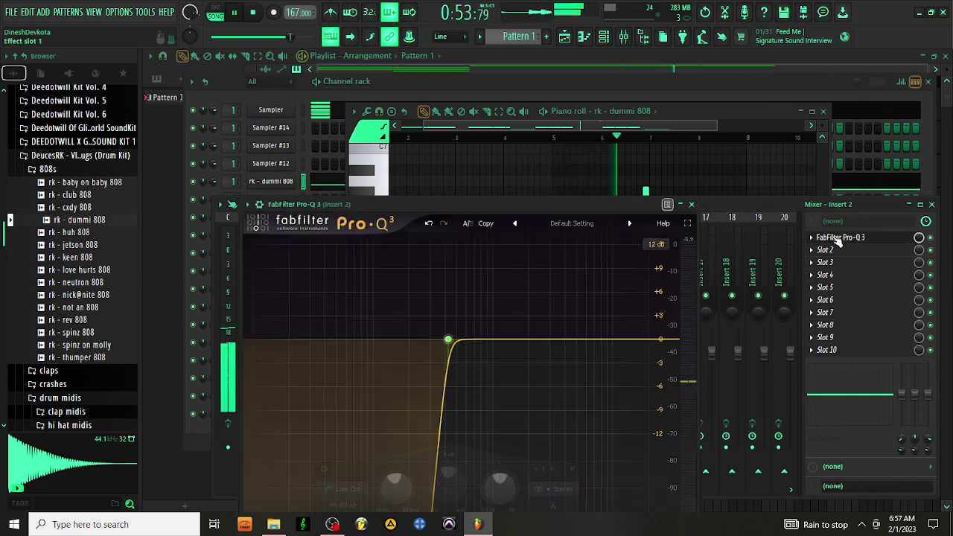
{"action": "left_click", "coordinate": [837, 239]}
{"action": "left_click_drag", "start_coordinate": [397, 488], "coordinate": [408, 512]}
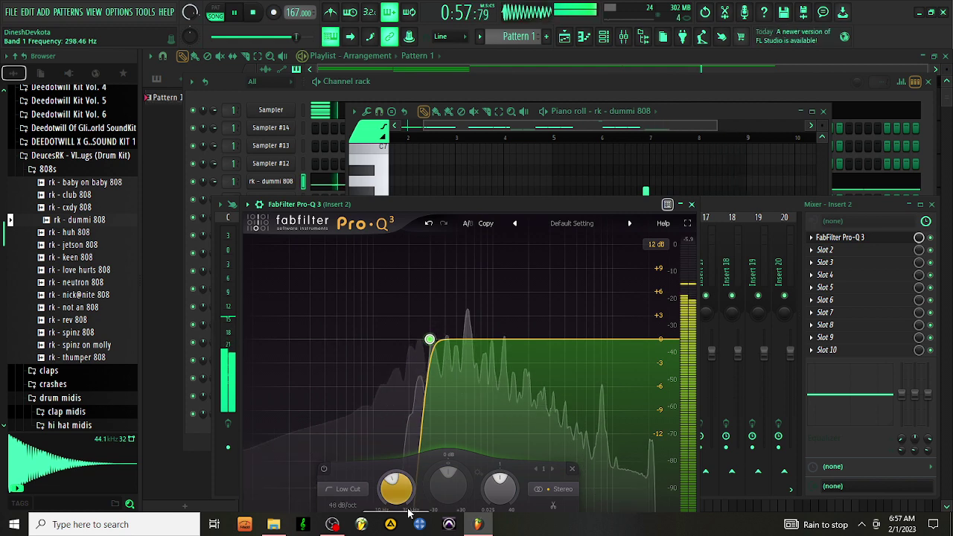
{"action": "left_click", "coordinate": [691, 204]}
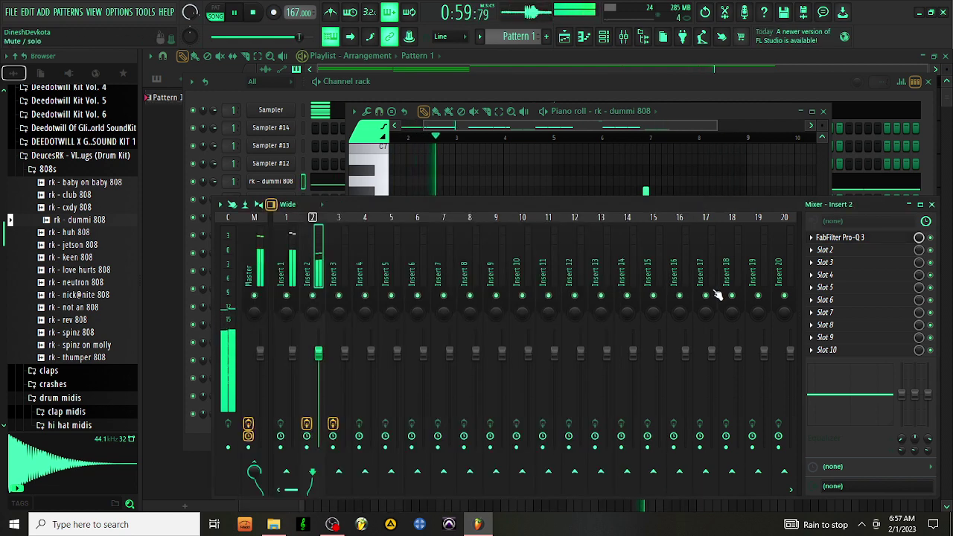
{"action": "left_click", "coordinate": [932, 205]}
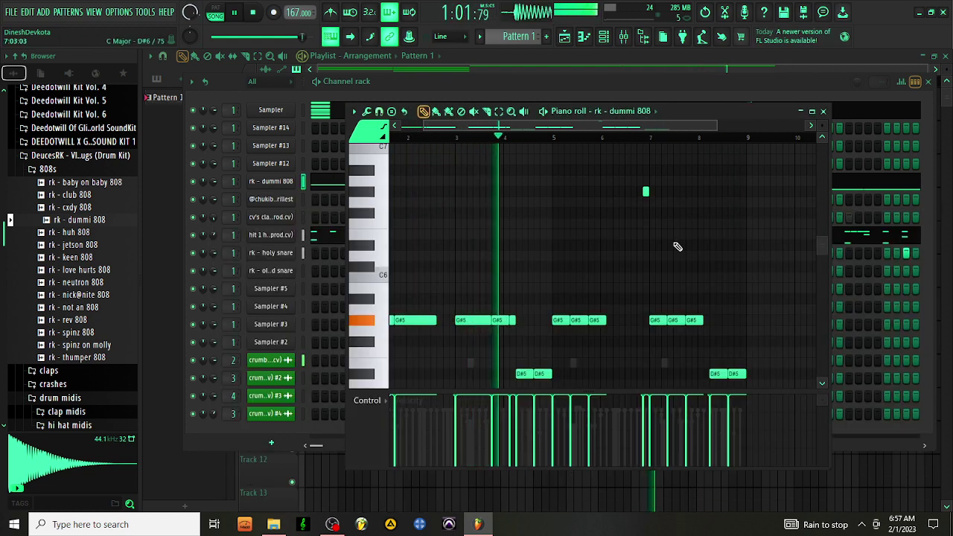
- Shorten the second D#5 note in bar 4 and place a short D#6 note directly before bar 5
{"action": "scroll", "coordinate": [677, 248], "scroll_direction": "up", "scroll_amount": 2}
{"action": "key", "text": "space"}
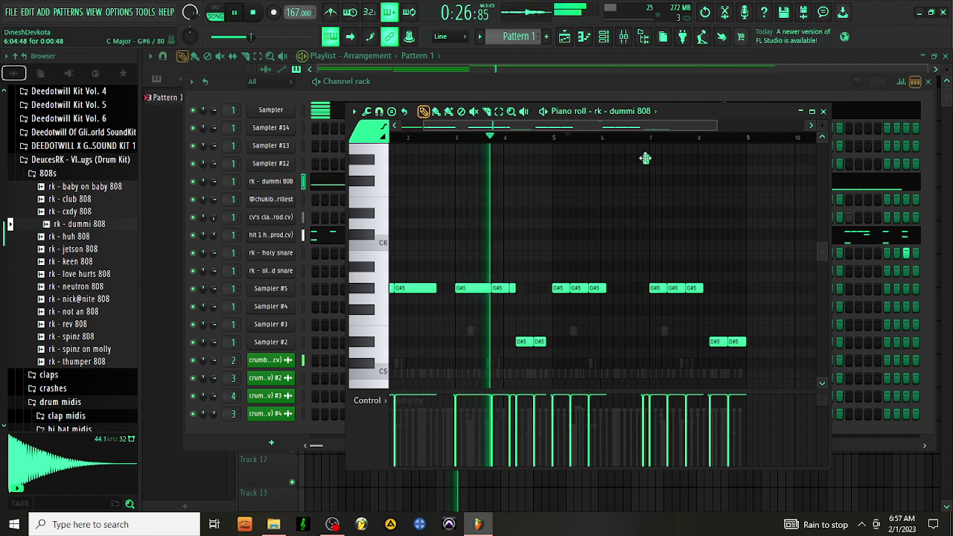
{"action": "key", "text": "space"}
{"action": "left_click", "coordinate": [545, 201]}
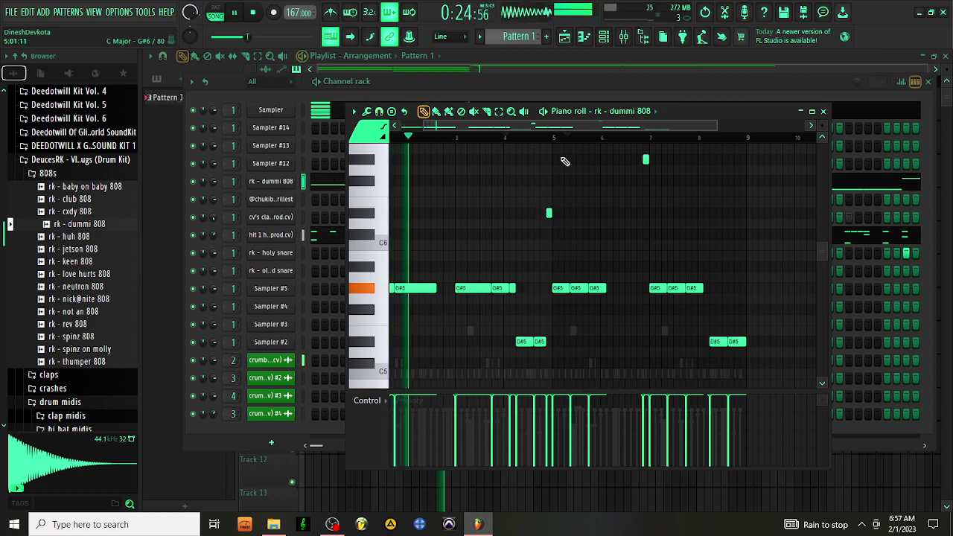
- Play back the 808 pattern and raise the short G#5 note at 1:03:48 one octave to G#6
{"action": "key", "text": "space"}
{"action": "key", "text": "space"}
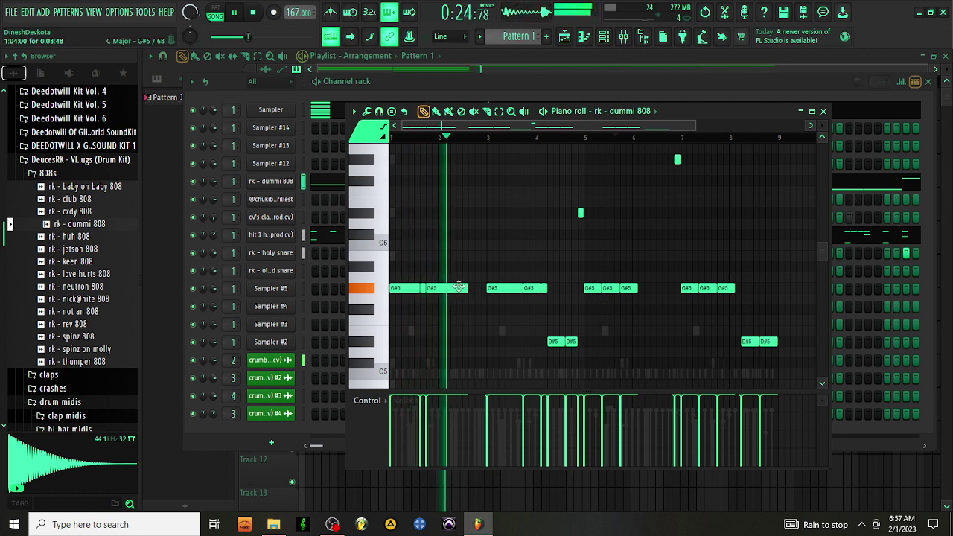
{"action": "key", "text": "space"}
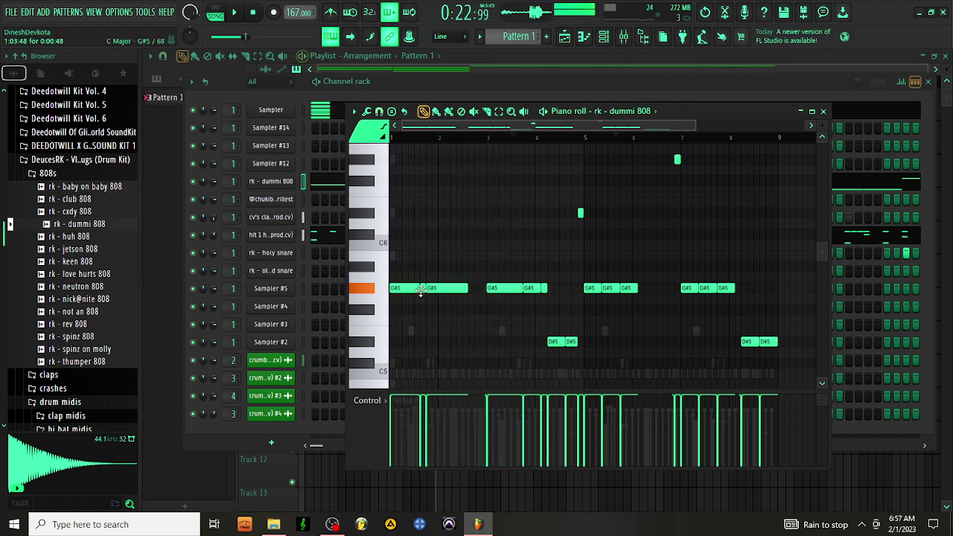
{"action": "key", "text": "space"}
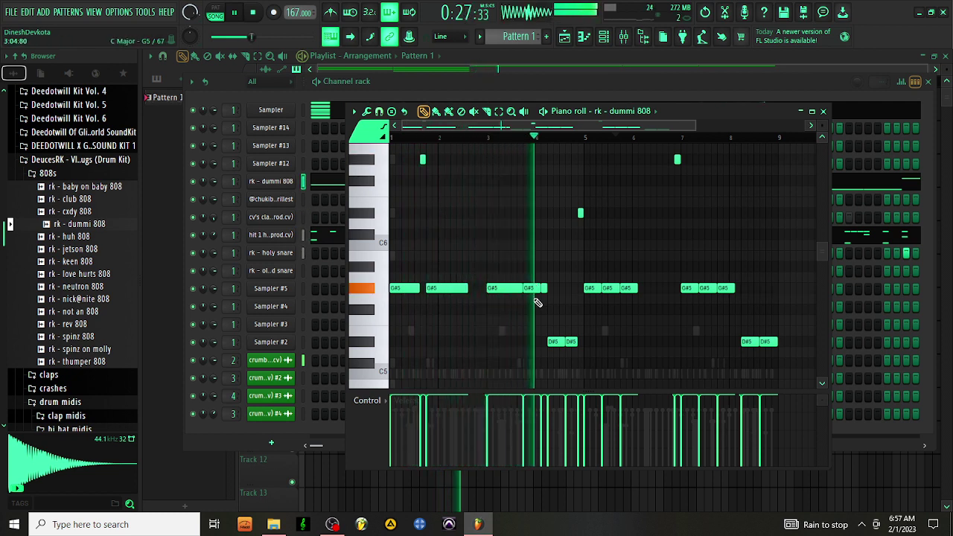
- Shorten the first G#5 note of bar 3 and place a G#6 note directly after it at 3:02:48
{"action": "left_click_drag", "start_coordinate": [520, 289], "coordinate": [504, 291]}
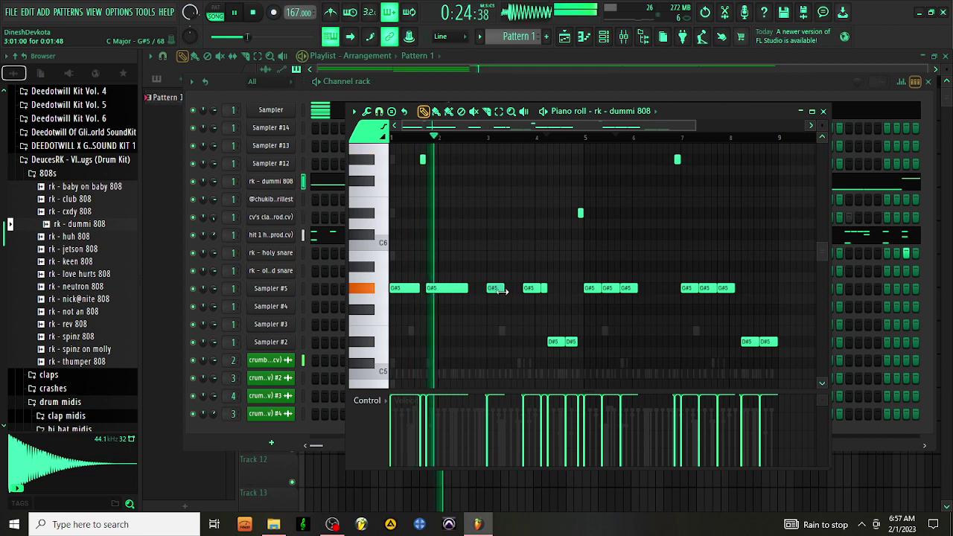
{"action": "left_click", "coordinate": [524, 160]}
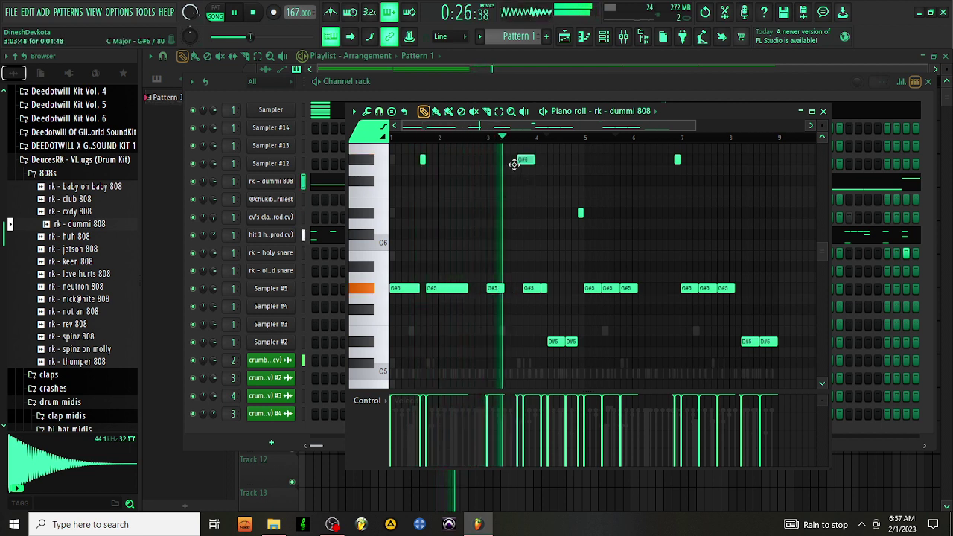
{"action": "left_click_drag", "start_coordinate": [527, 161], "coordinate": [514, 162]}
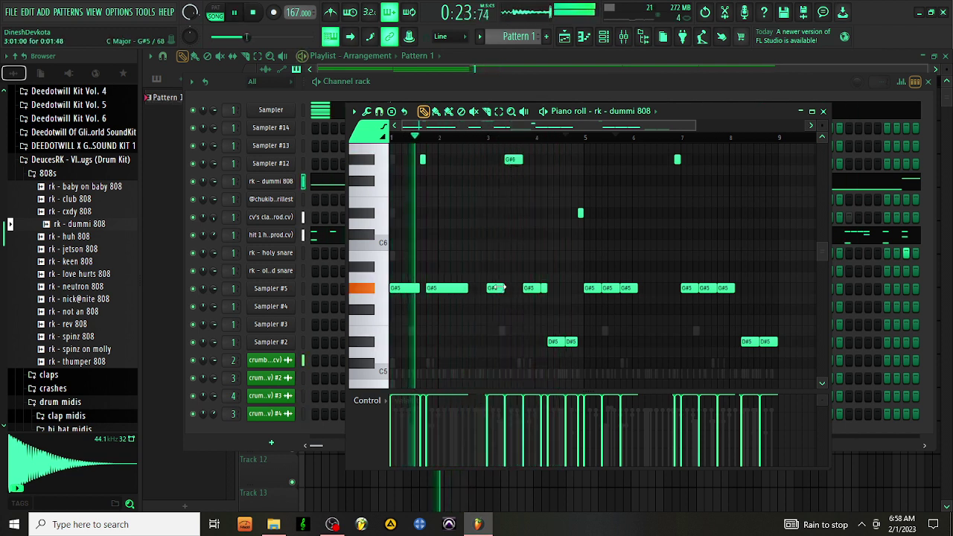
- Insert a short G#5 note before bar 3's G#6 note, play the pattern back, adjust the G#6 note's start and close the piano roll
{"action": "left_click", "coordinate": [499, 288]}
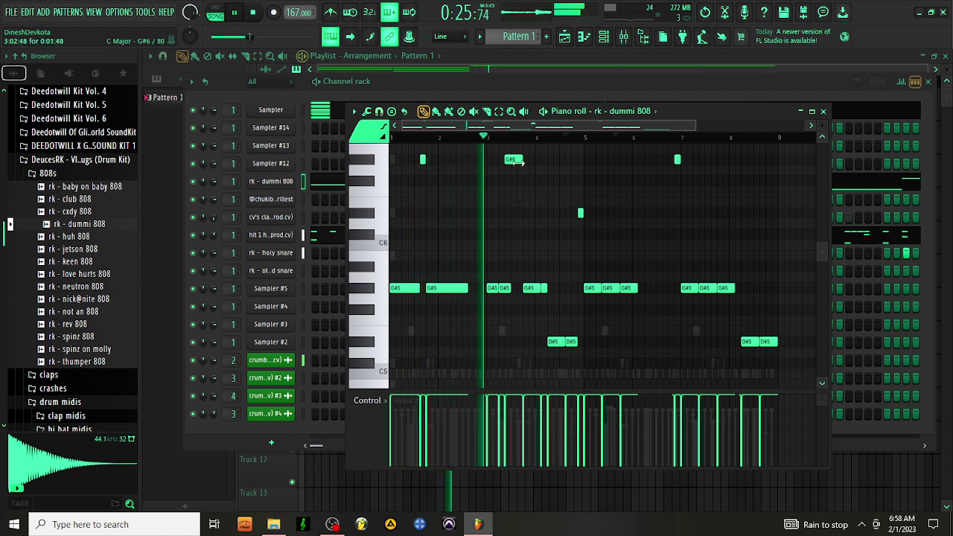
{"action": "left_click_drag", "start_coordinate": [522, 159], "coordinate": [519, 161]}
{"action": "key", "text": "space"}
{"action": "key", "text": "space"}
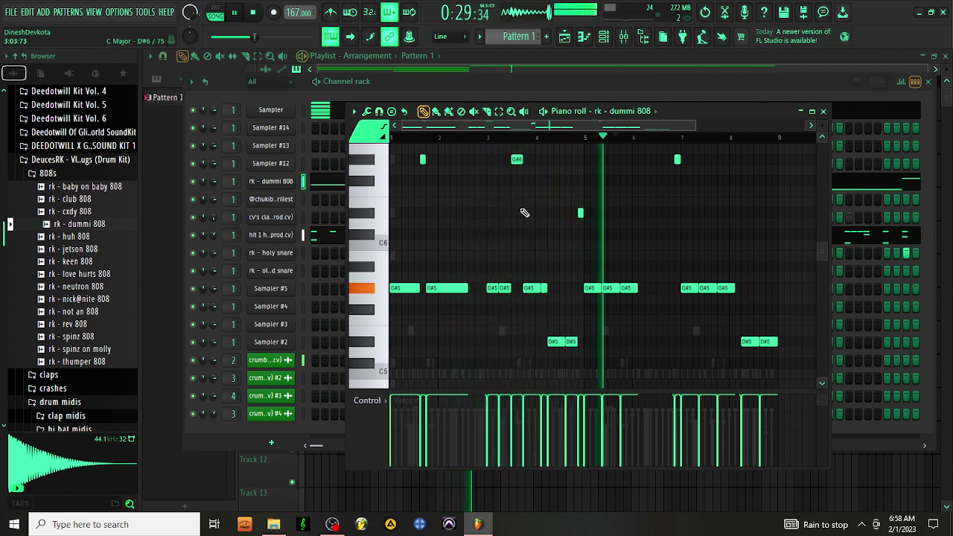
{"action": "left_click_drag", "start_coordinate": [517, 162], "coordinate": [511, 162]}
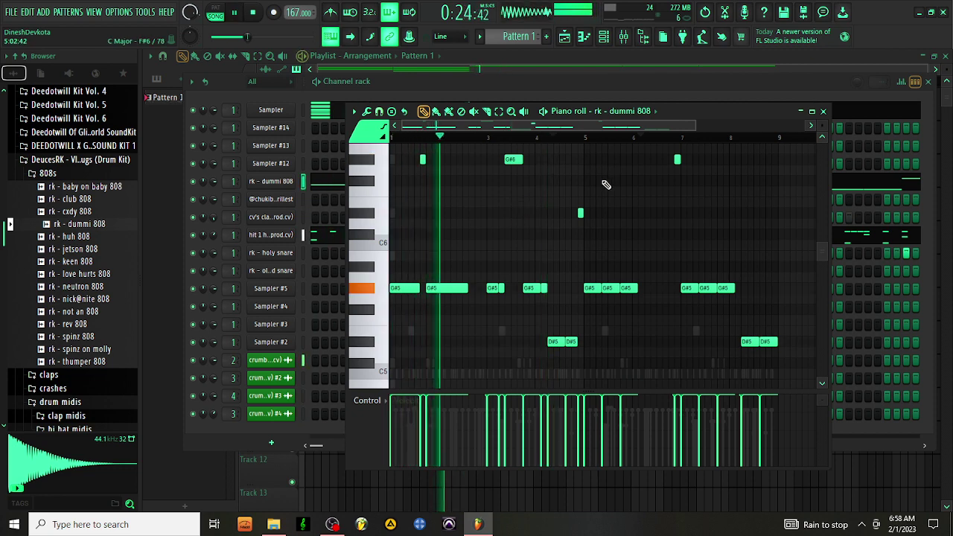
{"action": "left_click", "coordinate": [823, 111]}
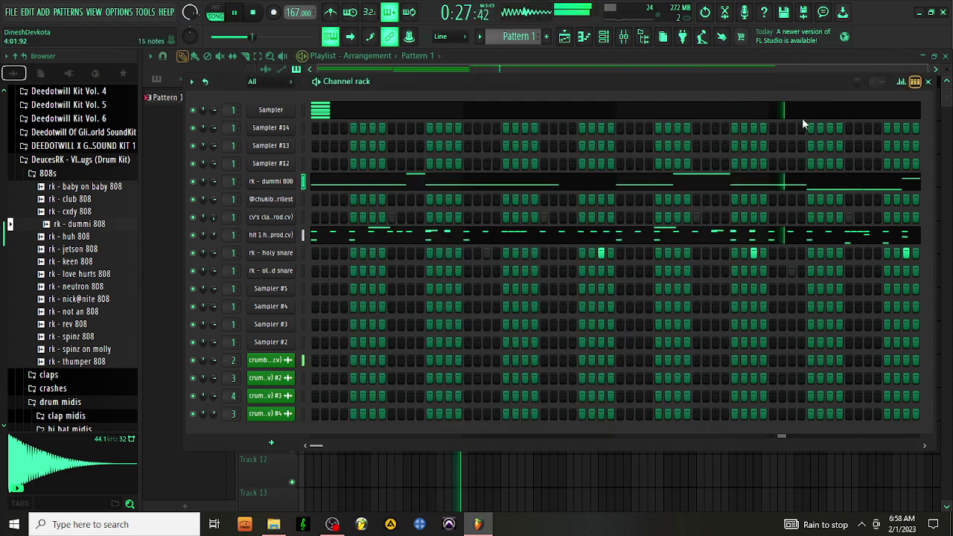
- Set the rk - dummi 808 channel to cut itself and try steps on the channel below it
{"action": "left_click", "coordinate": [337, 186]}
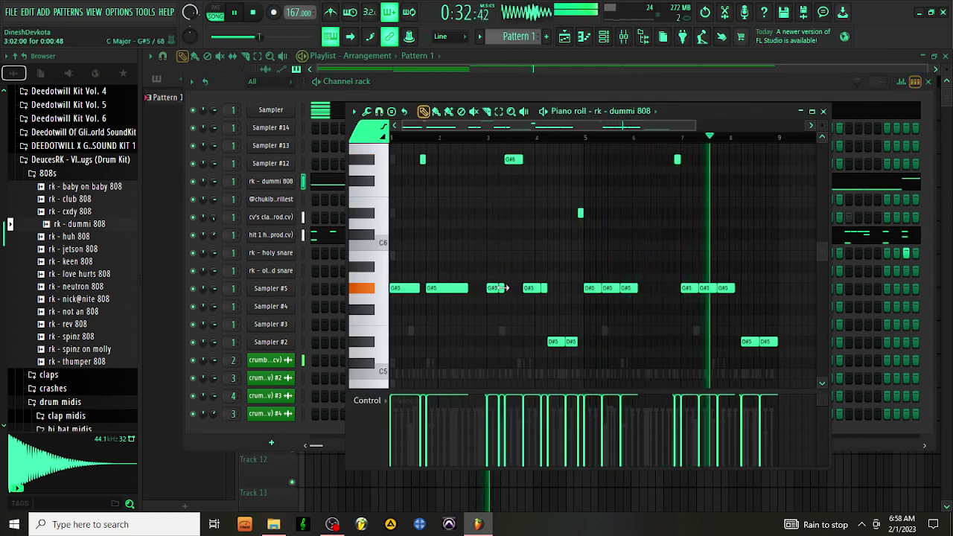
{"action": "right_click", "coordinate": [274, 182]}
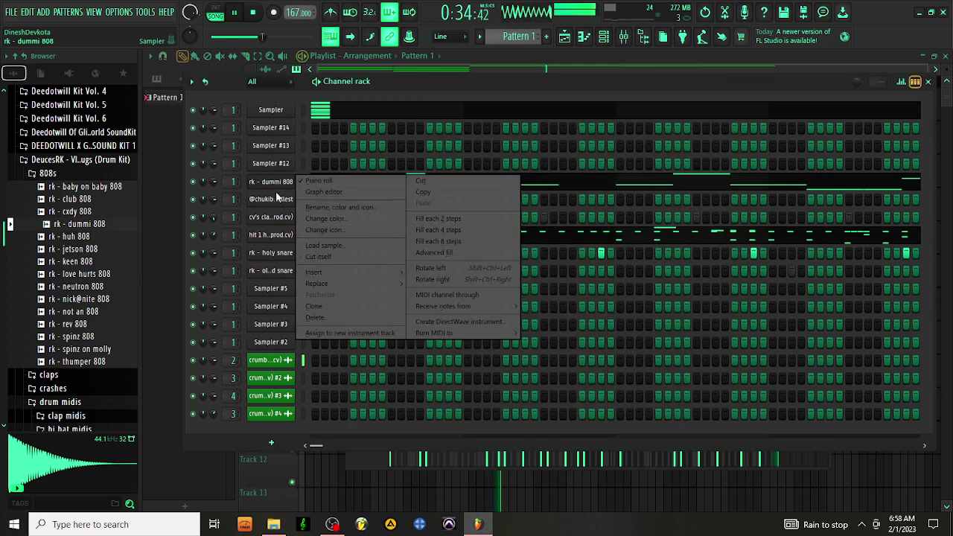
{"action": "left_click", "coordinate": [341, 258]}
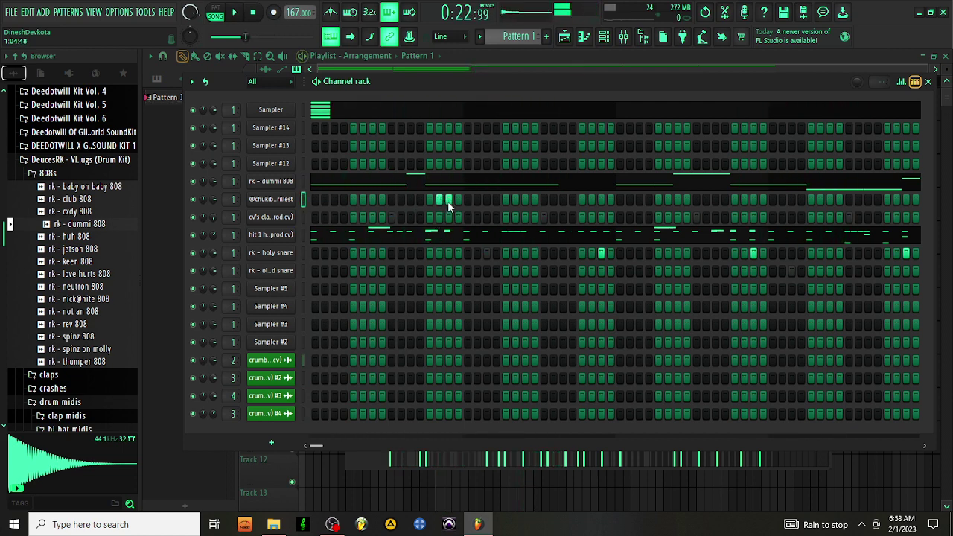
{"action": "left_click", "coordinate": [372, 201]}
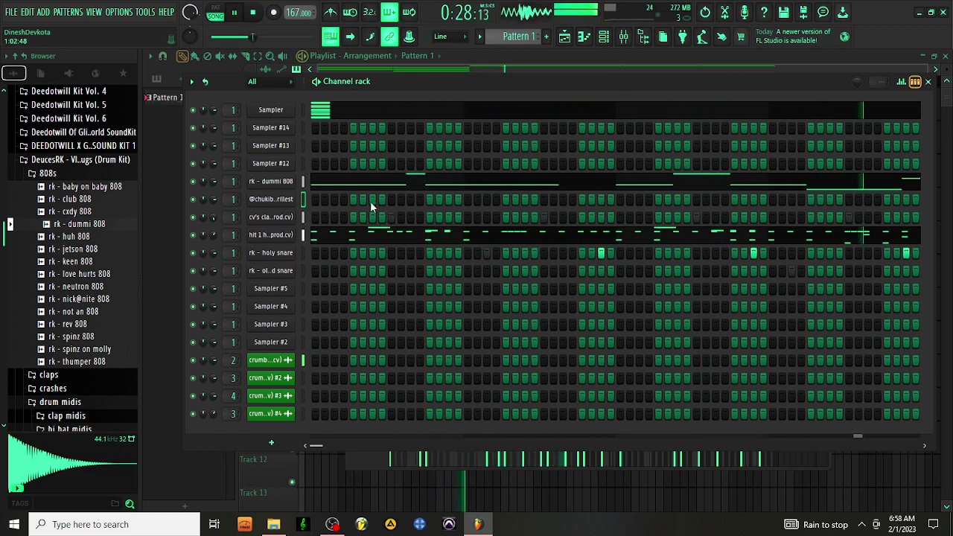
- Try the 130 - hi hat midi 2 and 130 - hi hat midi 3 patterns on the hit 1 hi-hat channel
{"action": "scroll", "coordinate": [78, 269], "scroll_direction": "down", "scroll_amount": 4}
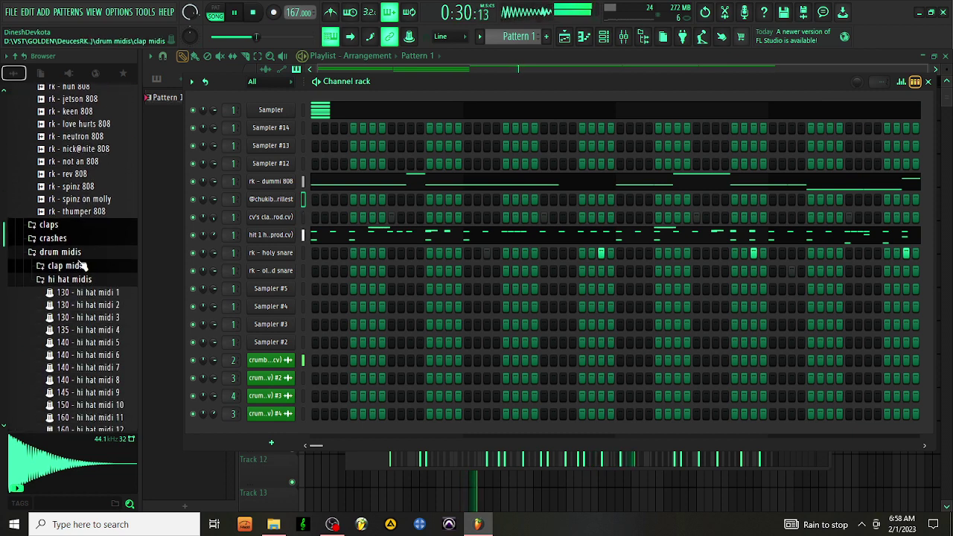
{"action": "left_click", "coordinate": [88, 305]}
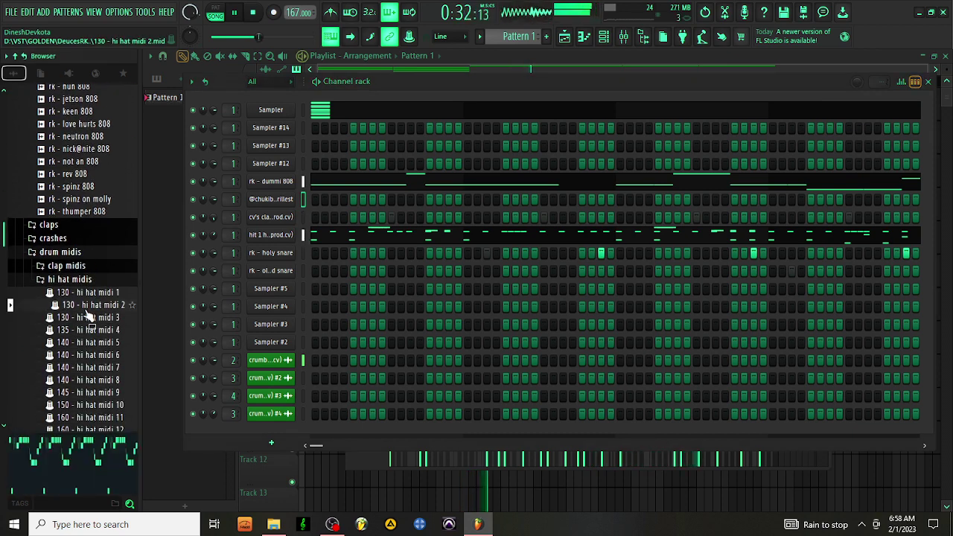
{"action": "left_click_drag", "start_coordinate": [136, 347], "coordinate": [281, 238]}
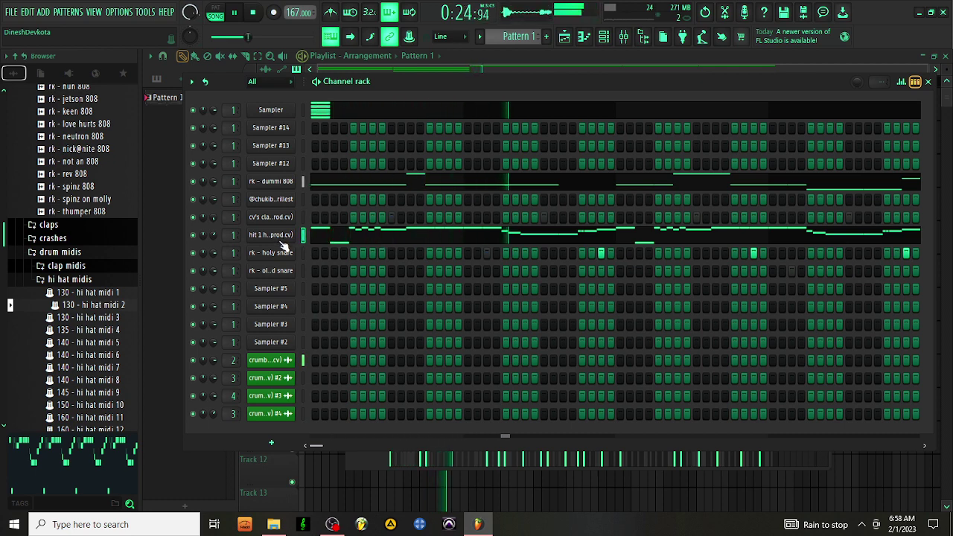
{"action": "left_click", "coordinate": [104, 319]}
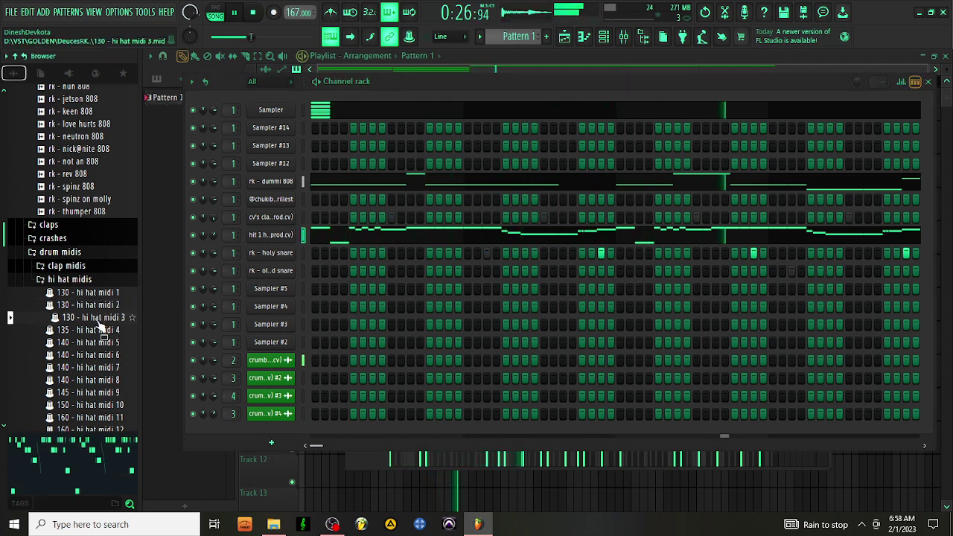
{"action": "left_click_drag", "start_coordinate": [93, 322], "coordinate": [280, 238]}
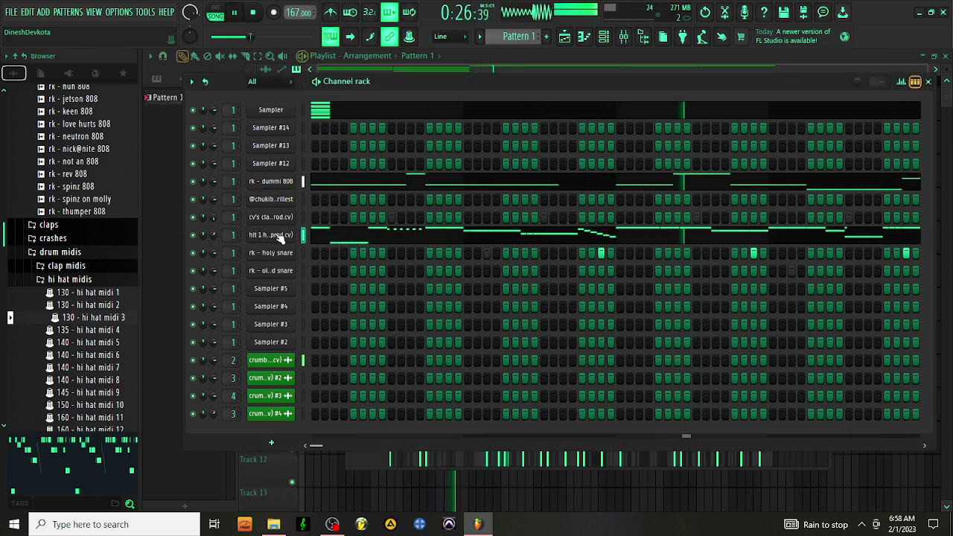
- Try the 140 - hi hat midi 5, 150 - hi hat midi 10 and 160 - hi hat midi 11 patterns on the hit 1 channel
{"action": "left_click", "coordinate": [105, 343]}
{"action": "left_click_drag", "start_coordinate": [104, 343], "coordinate": [268, 244]}
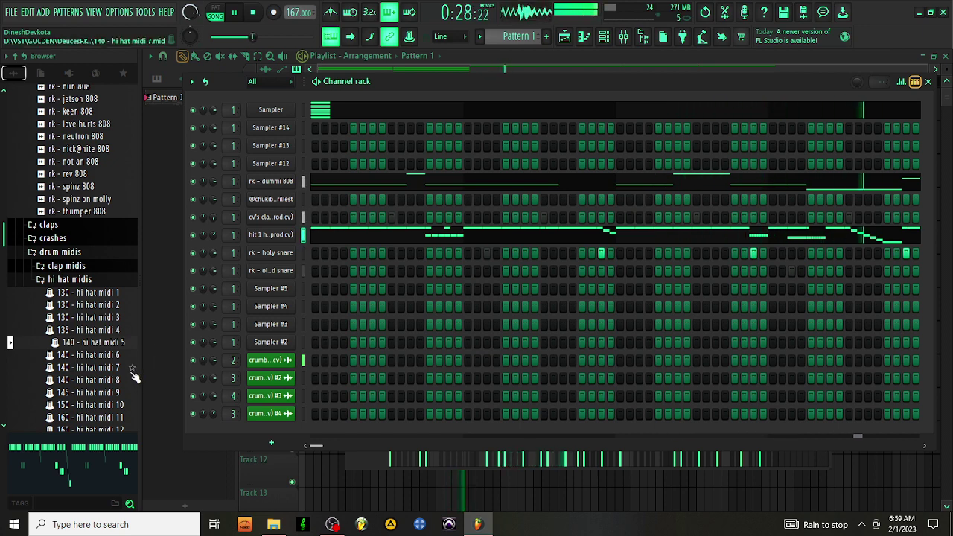
{"action": "scroll", "coordinate": [119, 369], "scroll_direction": "down", "scroll_amount": 3}
{"action": "left_click", "coordinate": [96, 330]}
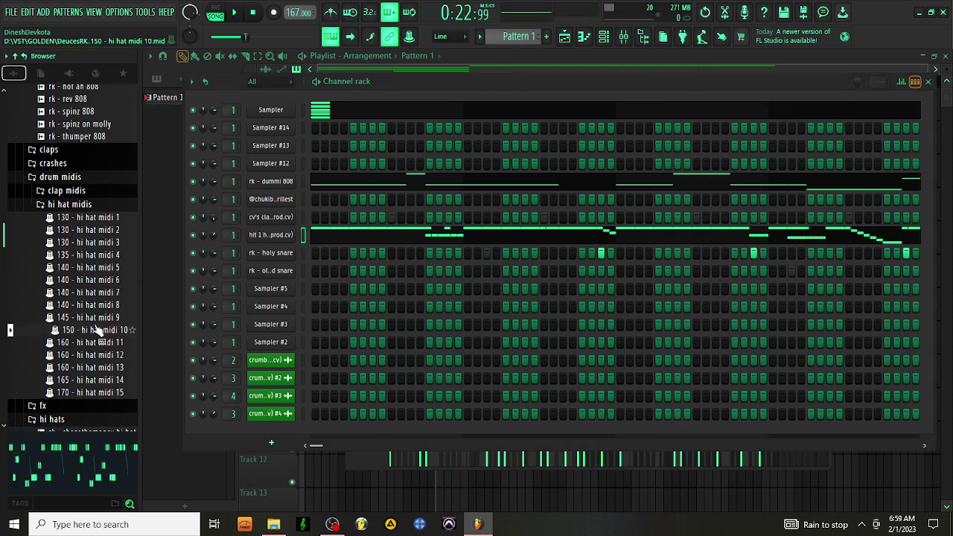
{"action": "left_click_drag", "start_coordinate": [294, 256], "coordinate": [289, 236]}
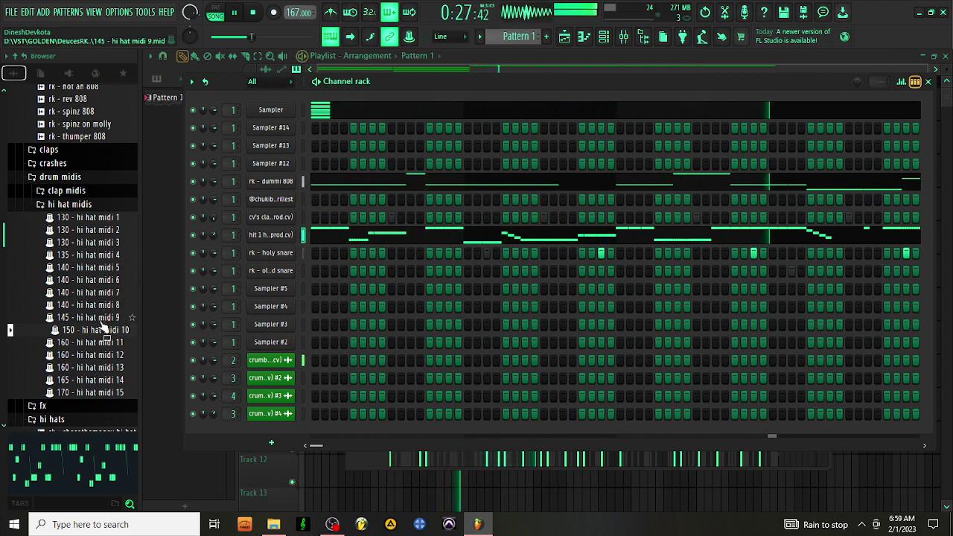
{"action": "left_click_drag", "start_coordinate": [83, 343], "coordinate": [237, 301]}
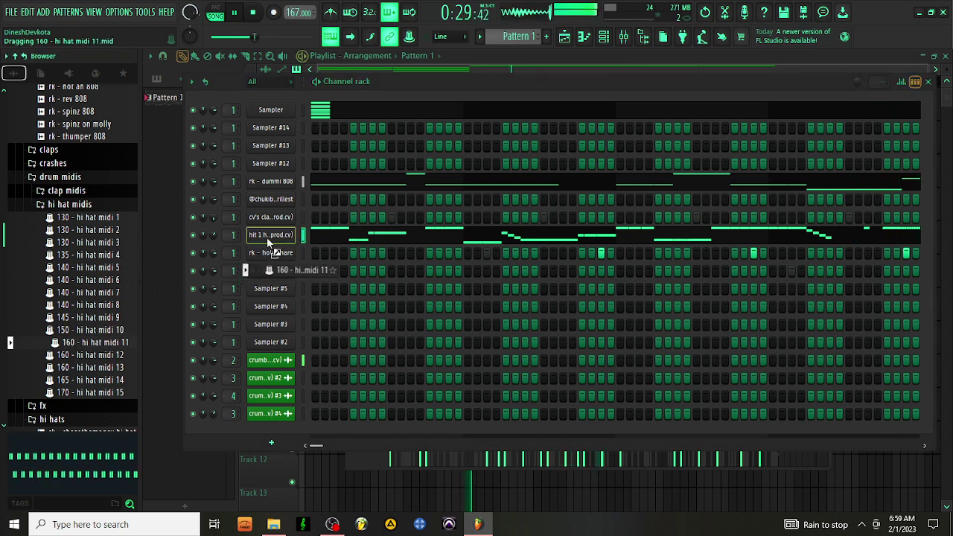
{"action": "left_click_drag", "start_coordinate": [267, 237], "coordinate": [270, 239]}
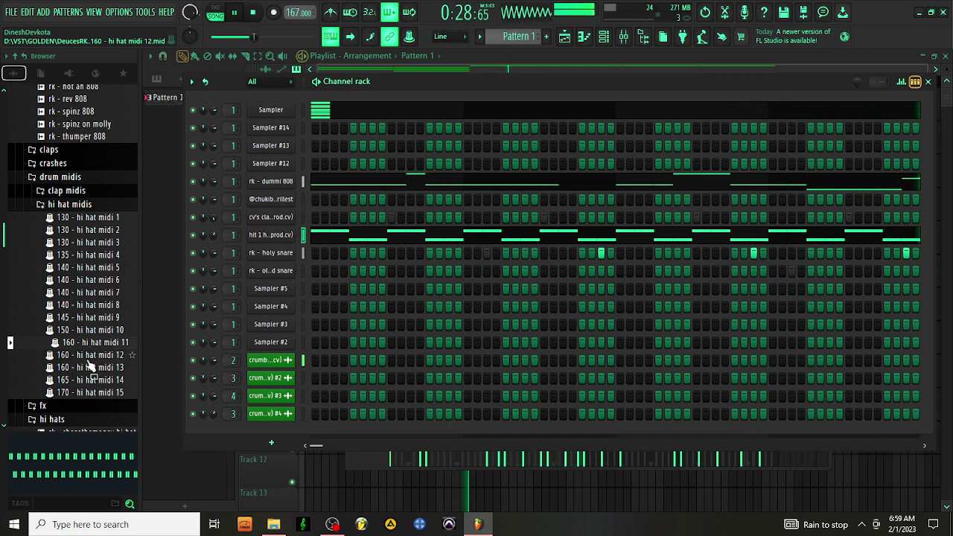
- In the 808 pattern, extend the first G#5 note to meet the second and make bar 1's G#6 note a slide note
{"action": "left_click", "coordinate": [329, 186]}
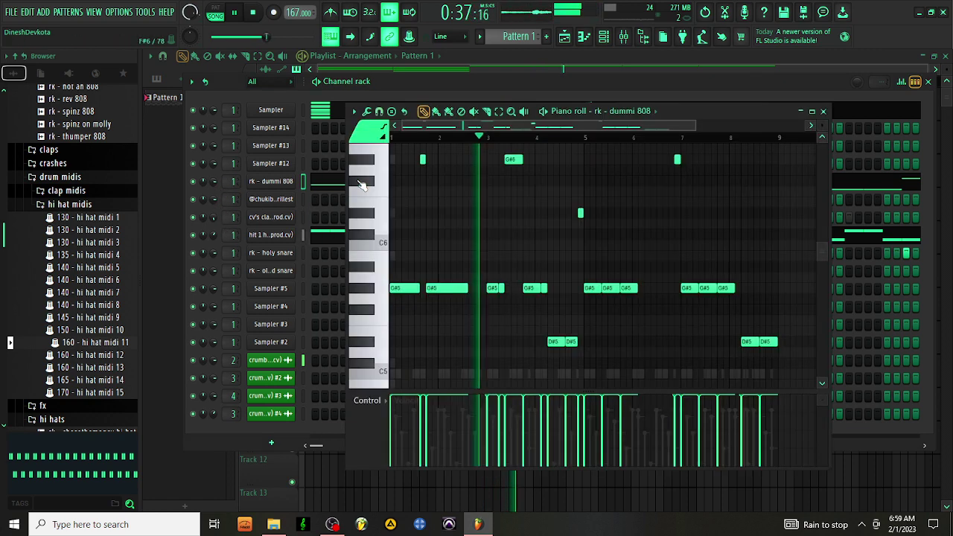
{"action": "left_click", "coordinate": [353, 183]}
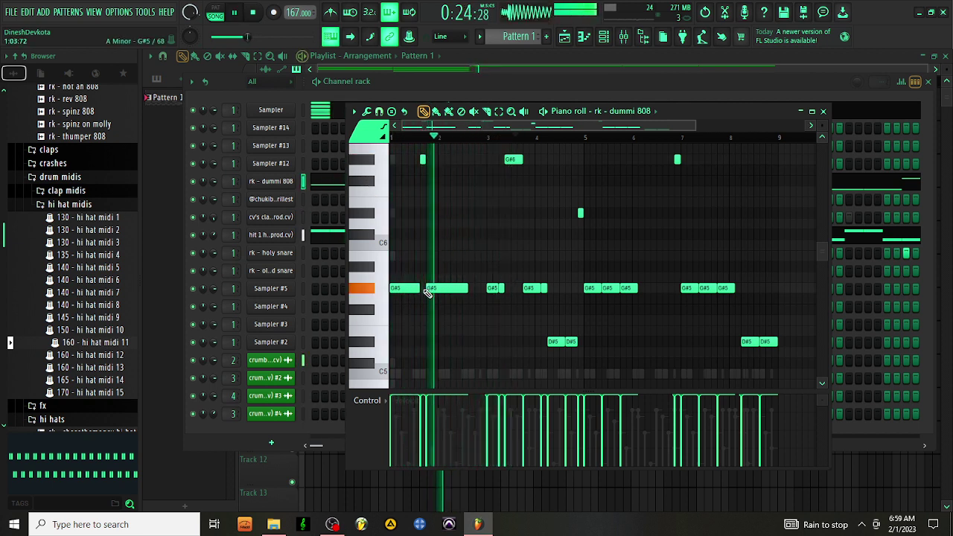
{"action": "left_click_drag", "start_coordinate": [419, 292], "coordinate": [419, 293]}
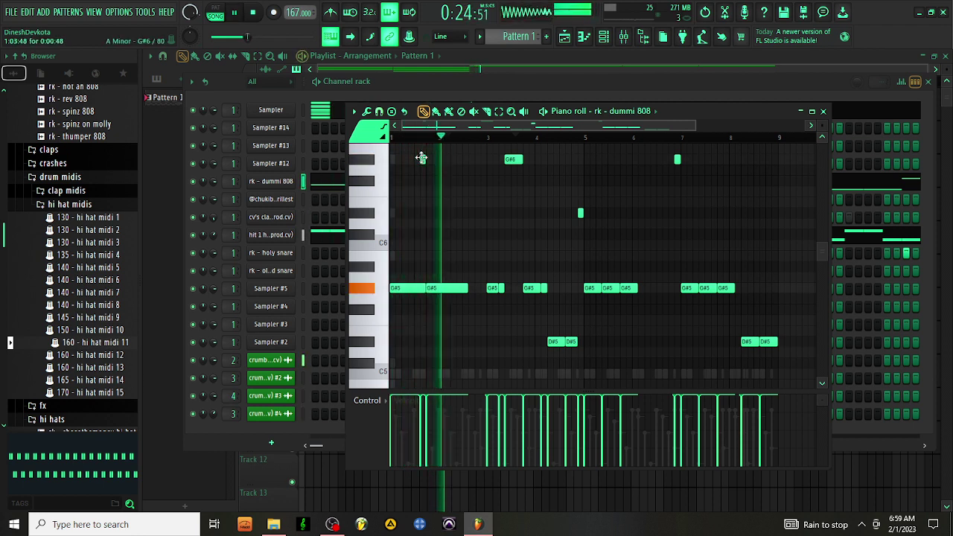
{"action": "double_click", "coordinate": [422, 158]}
{"action": "left_click", "coordinate": [425, 251]}
{"action": "left_click", "coordinate": [532, 332]}
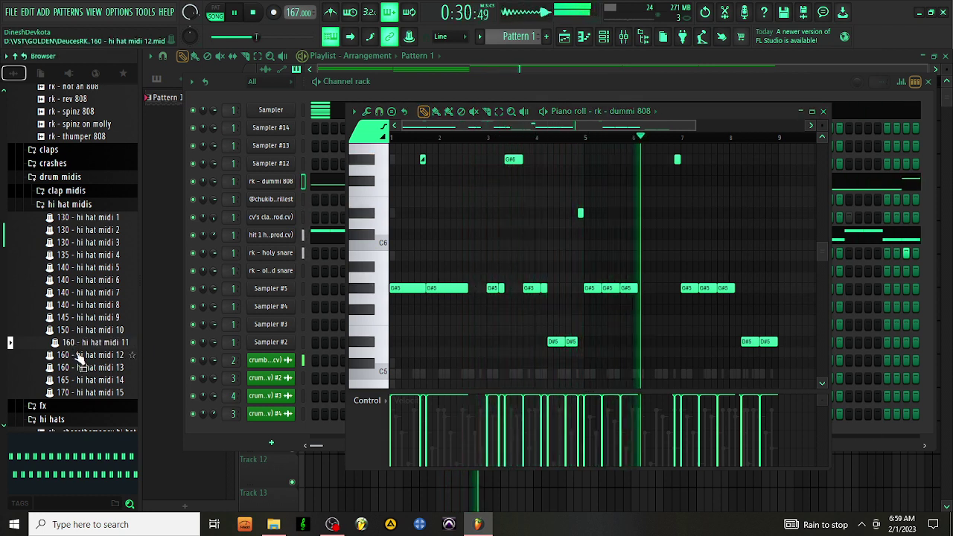
- Load the 160 - hi hat midi 12 pattern into the hit 1 hi-hat channel
{"action": "left_click_drag", "start_coordinate": [79, 356], "coordinate": [283, 244]}
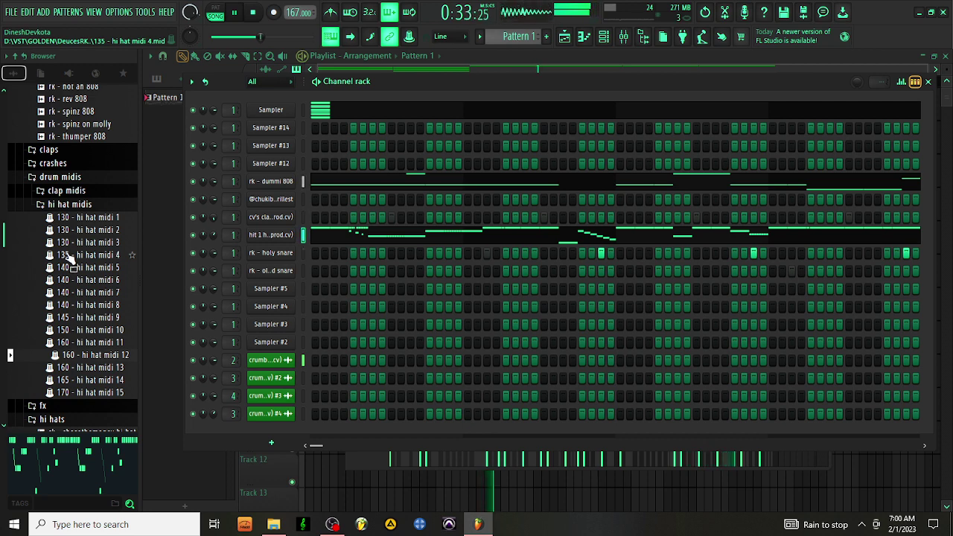
{"action": "scroll", "coordinate": [75, 255], "scroll_direction": "up", "scroll_amount": 3}
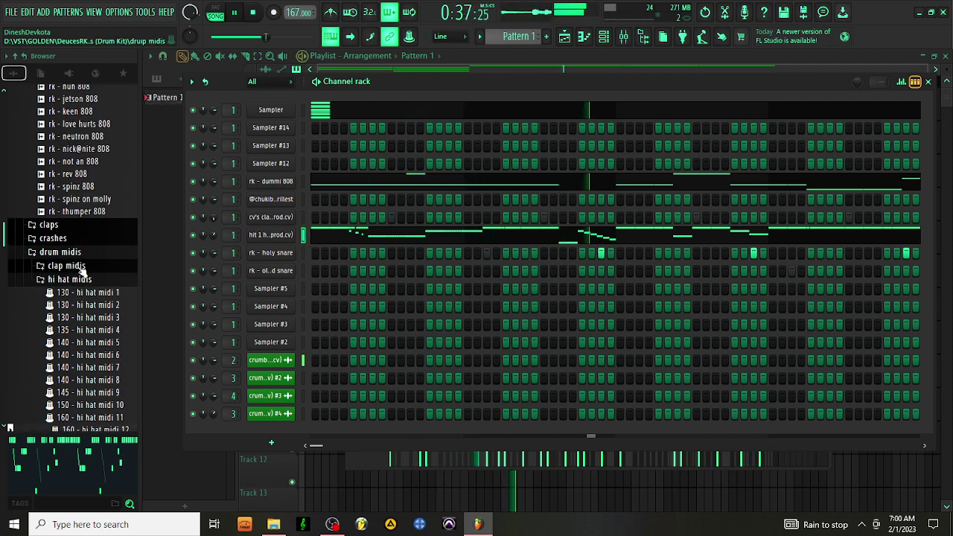
- Audition open hats and try rk - diana open hat, followed by rk - kash open hat, on the Sampler #5 channel
{"action": "scroll", "coordinate": [82, 275], "scroll_direction": "down", "scroll_amount": 9}
{"action": "scroll", "coordinate": [82, 283], "scroll_direction": "down", "scroll_amount": 6}
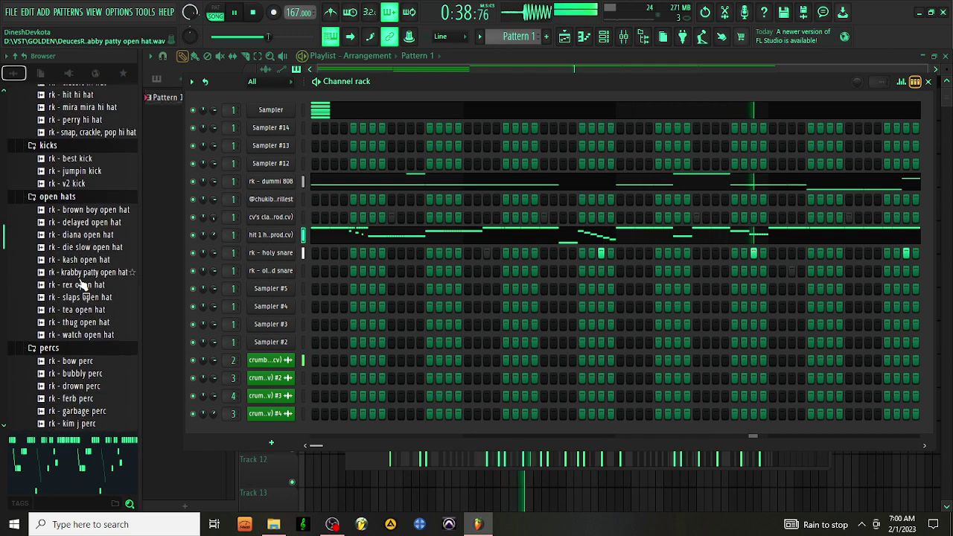
{"action": "left_click", "coordinate": [84, 237]}
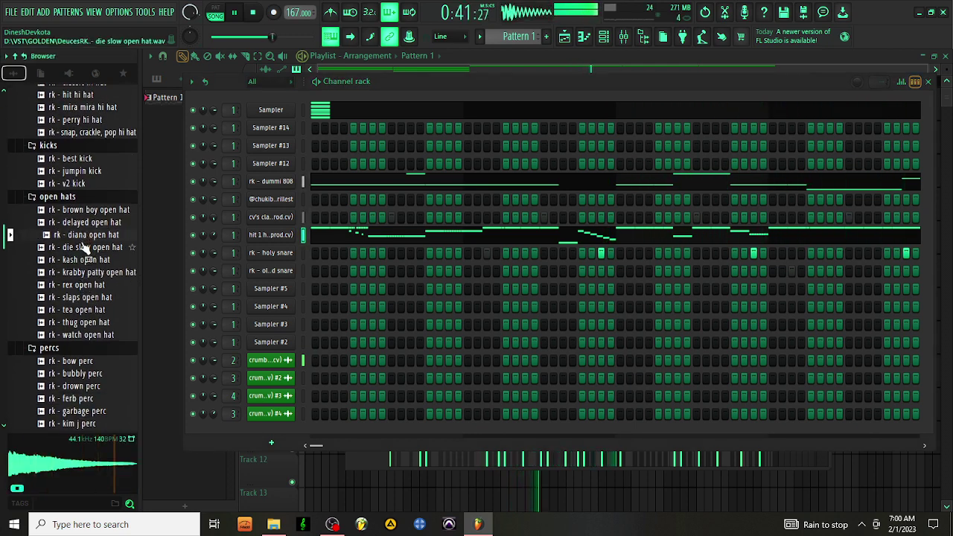
{"action": "left_click_drag", "start_coordinate": [81, 235], "coordinate": [318, 290]}
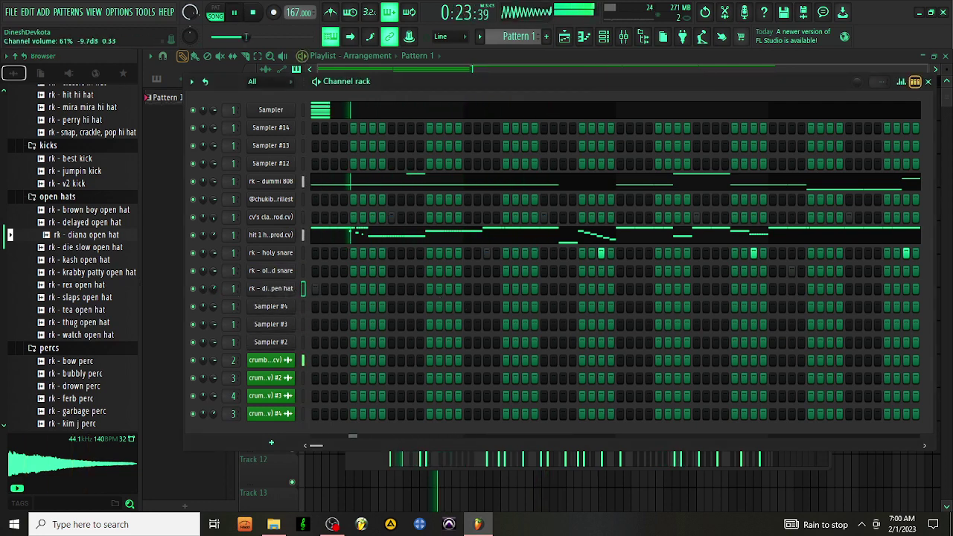
{"action": "key", "text": "space"}
{"action": "left_click", "coordinate": [90, 273]}
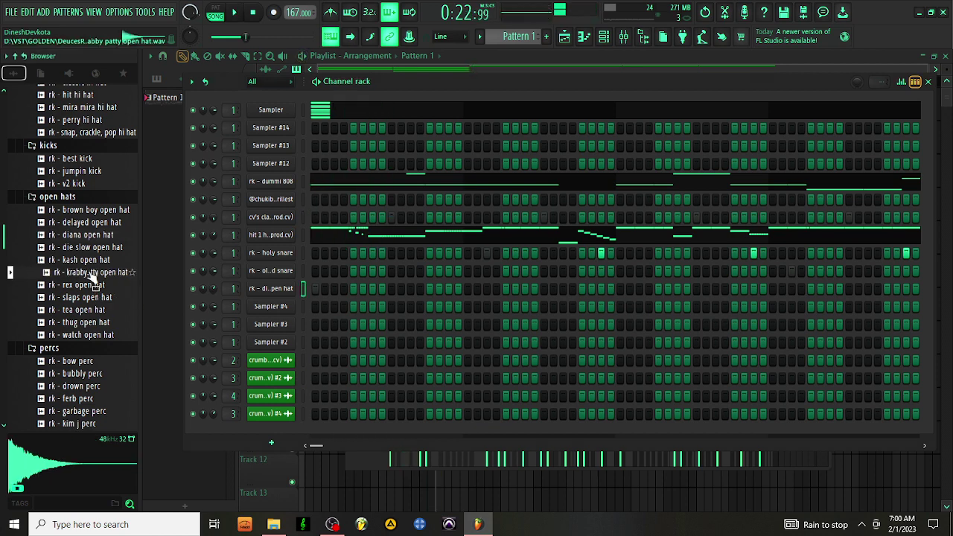
{"action": "key", "text": "Up"}
{"action": "left_click_drag", "start_coordinate": [245, 298], "coordinate": [265, 293]}
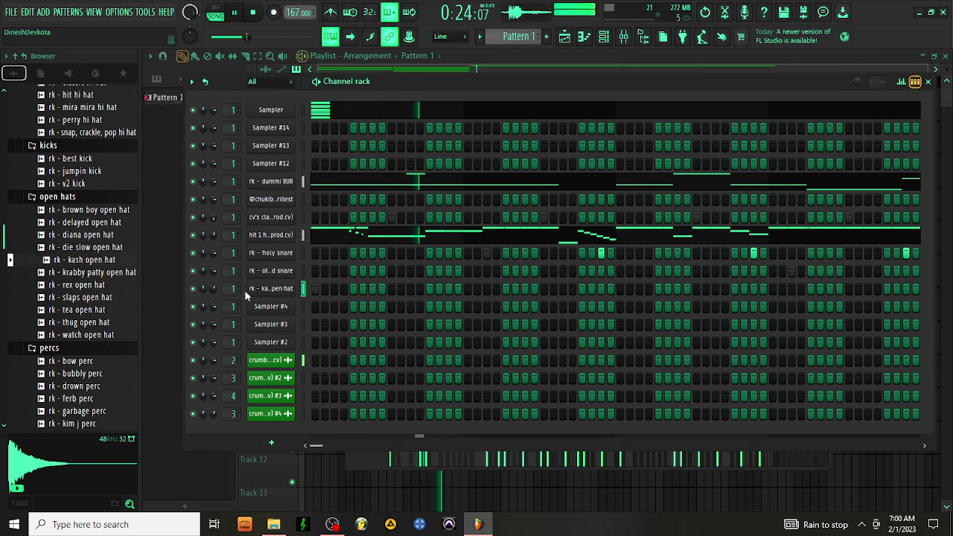
- Replace the kash open hat with rk - slaps open hat, set its stretch time to (none) and place hits including step 13
{"action": "left_click", "coordinate": [98, 308]}
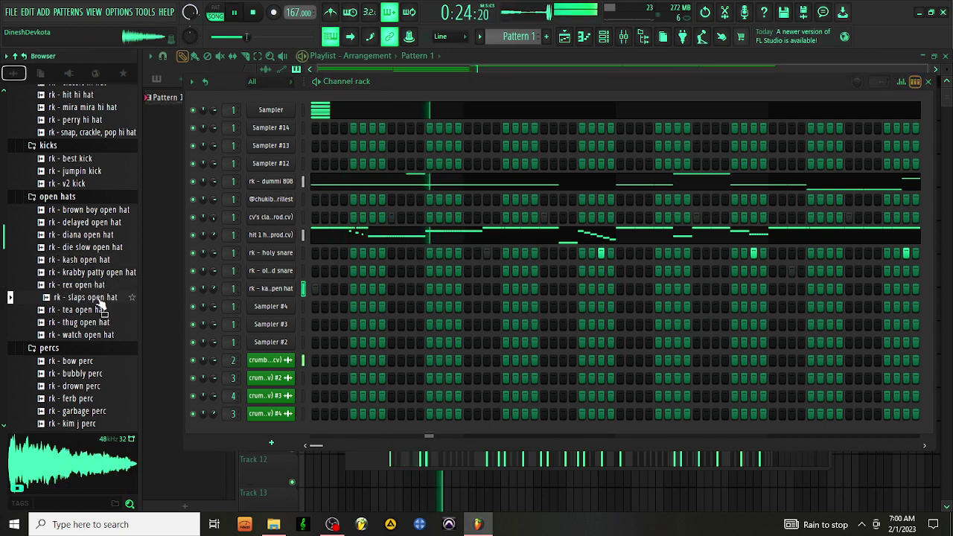
{"action": "left_click_drag", "start_coordinate": [99, 297], "coordinate": [285, 292]}
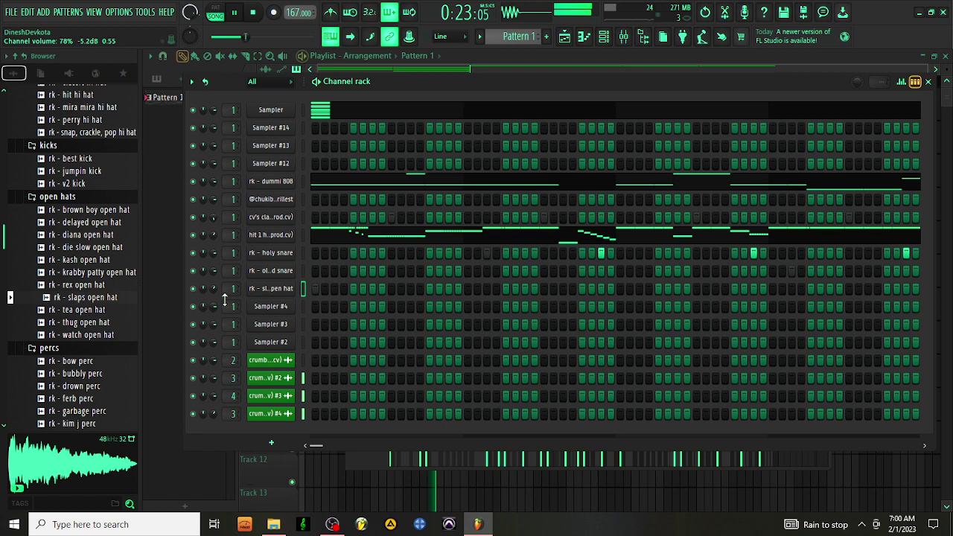
{"action": "left_click", "coordinate": [271, 288]}
{"action": "right_click", "coordinate": [512, 301]}
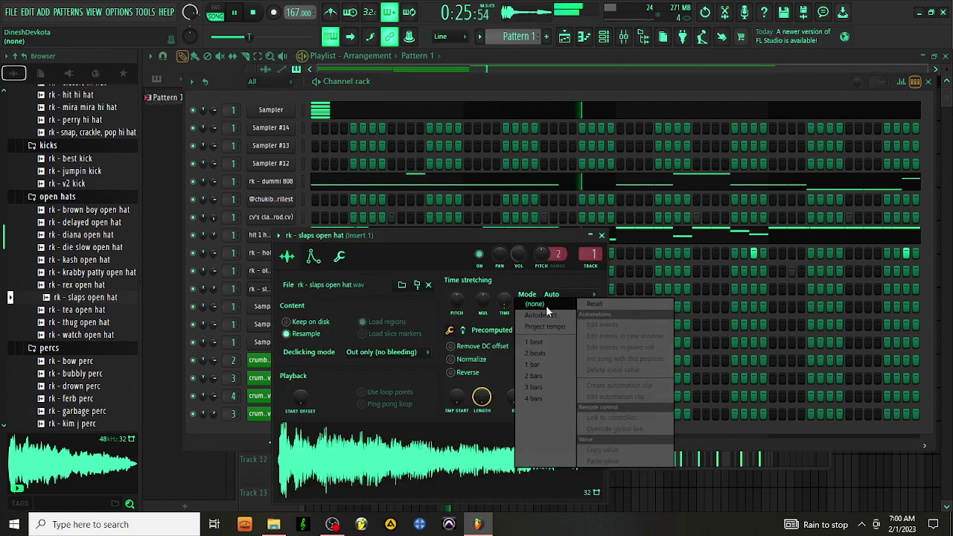
{"action": "left_click", "coordinate": [546, 306]}
{"action": "left_click", "coordinate": [601, 236]}
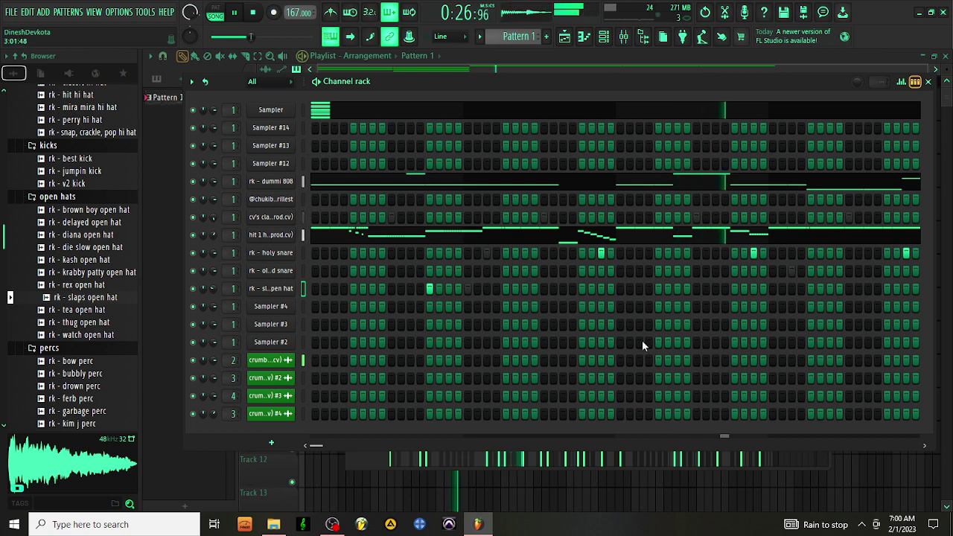
- Load rk - bubbly perc on the Sampler #4 channel and place a hit on step 5
{"action": "left_click", "coordinate": [85, 364]}
{"action": "left_click_drag", "start_coordinate": [86, 375], "coordinate": [284, 313]}
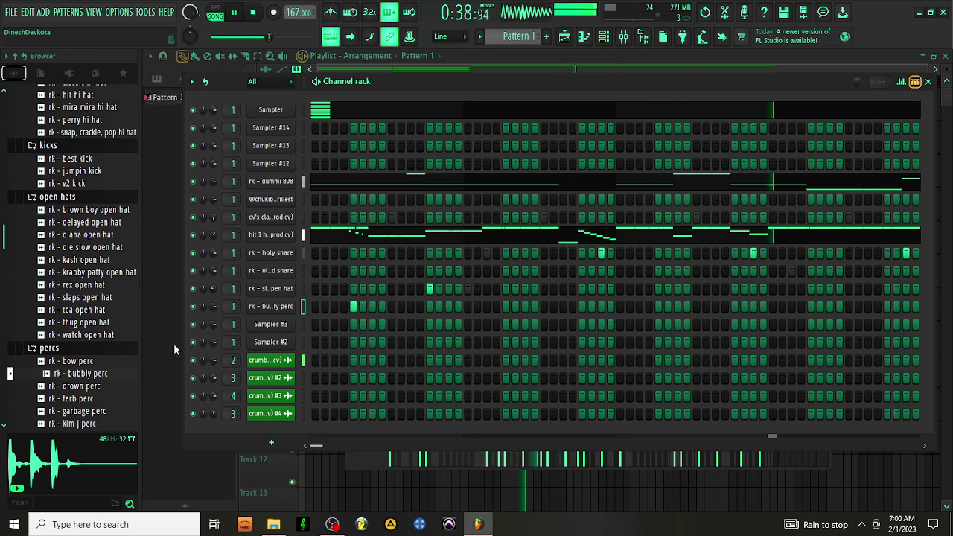
- Audition percs, load rk - garbage perc on the Sampler #3 channel and place hits including steps 21 and 53
{"action": "scroll", "coordinate": [74, 373], "scroll_direction": "down", "scroll_amount": 3}
{"action": "left_click", "coordinate": [78, 336]}
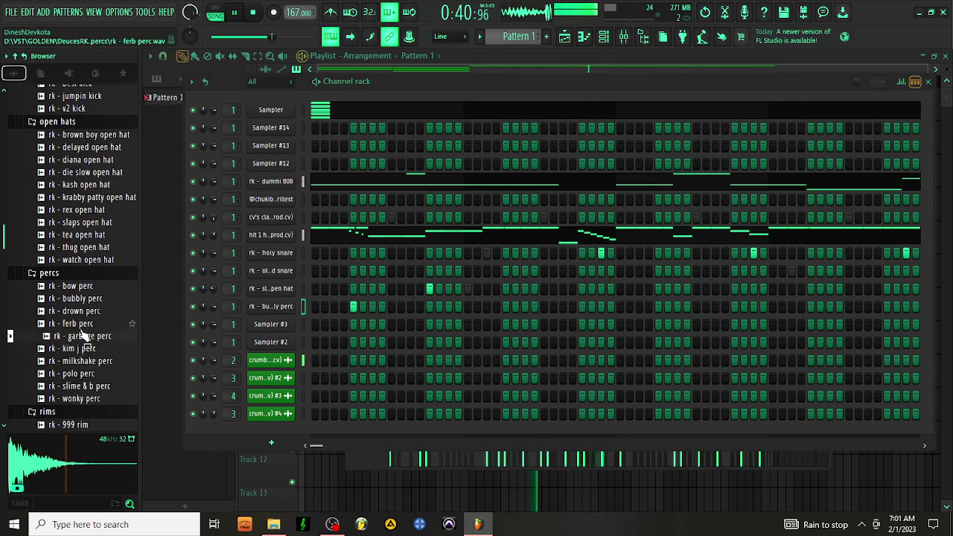
{"action": "left_click", "coordinate": [81, 325]}
{"action": "left_click", "coordinate": [85, 336]}
{"action": "left_click_drag", "start_coordinate": [86, 336], "coordinate": [272, 328]}
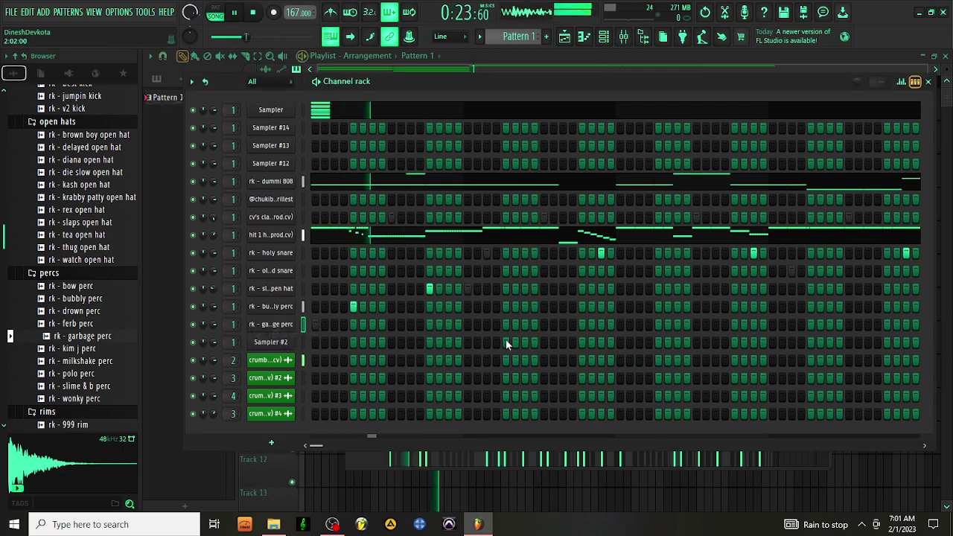
{"action": "key", "text": "space"}
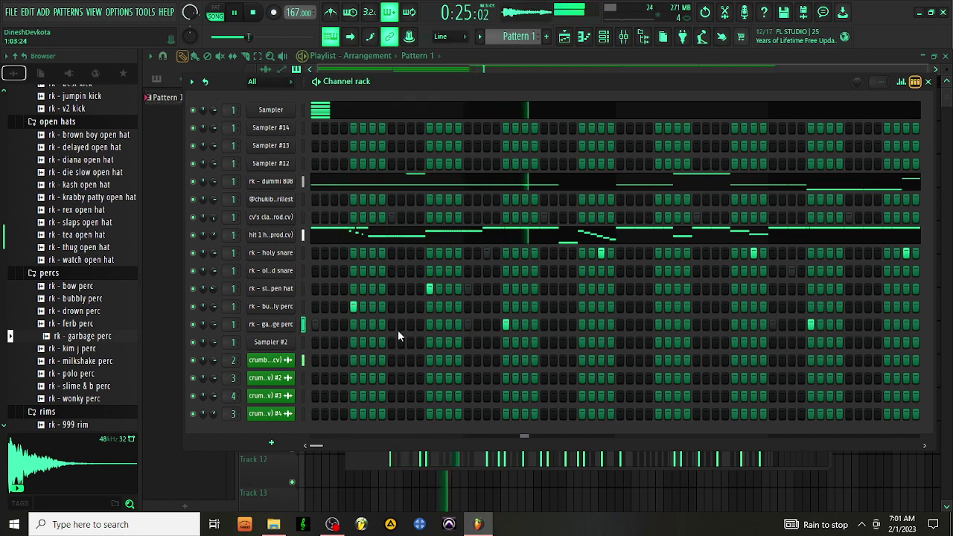
{"action": "left_click_drag", "start_coordinate": [207, 335], "coordinate": [207, 335]}
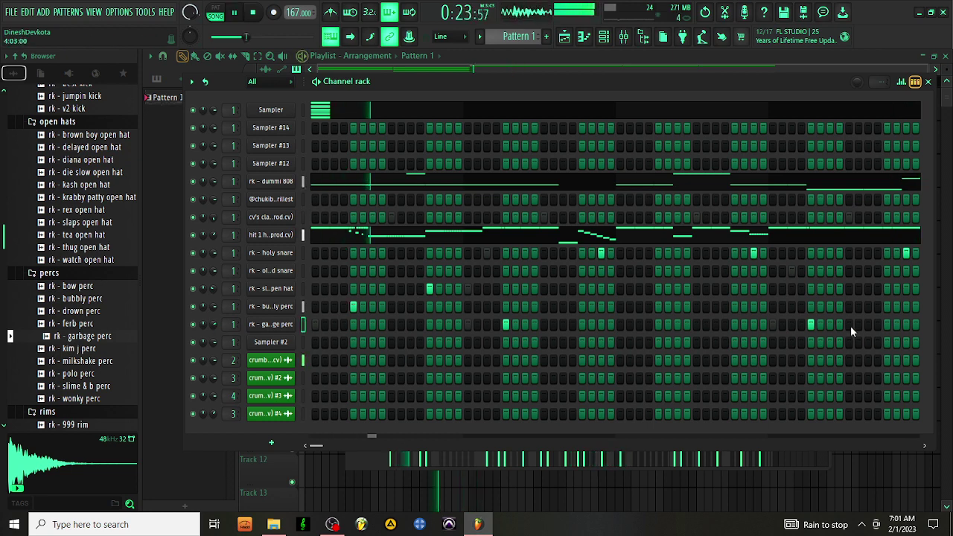
{"action": "key", "text": "space"}
{"action": "key", "text": "space"}
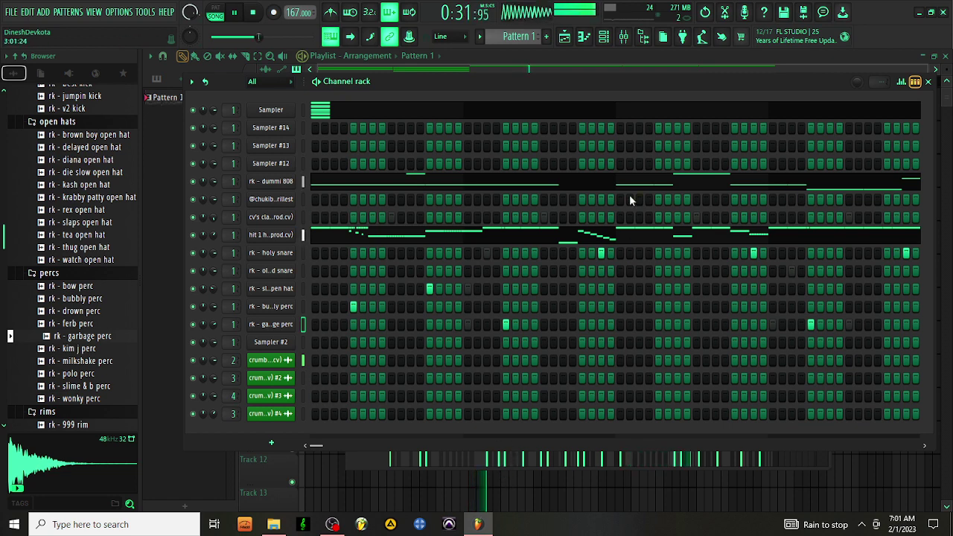
- Review the playlist arrangement and audition rk - best kick from the kicks folder
{"action": "left_click", "coordinate": [561, 62]}
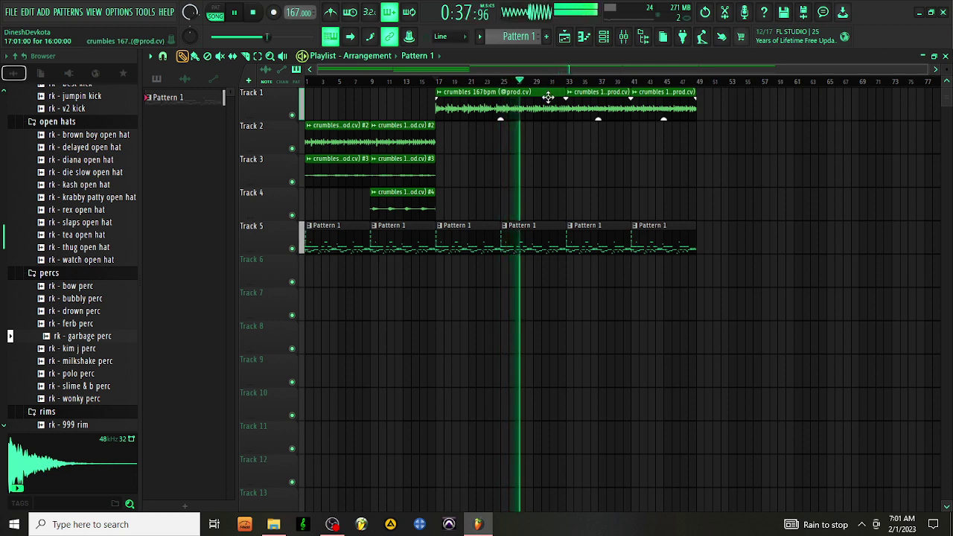
{"action": "left_click", "coordinate": [604, 36]}
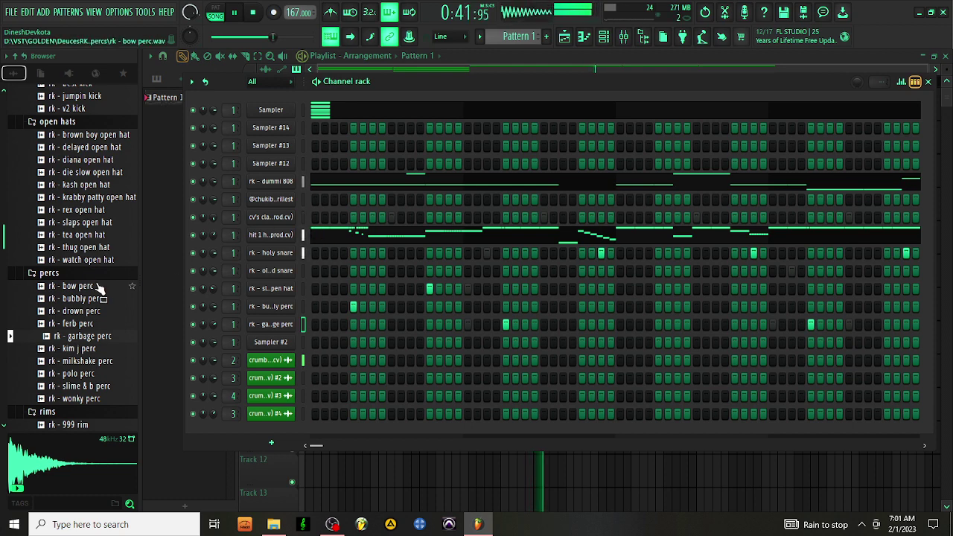
{"action": "scroll", "coordinate": [83, 296], "scroll_direction": "up", "scroll_amount": 3}
{"action": "scroll", "coordinate": [84, 296], "scroll_direction": "up", "scroll_amount": 3}
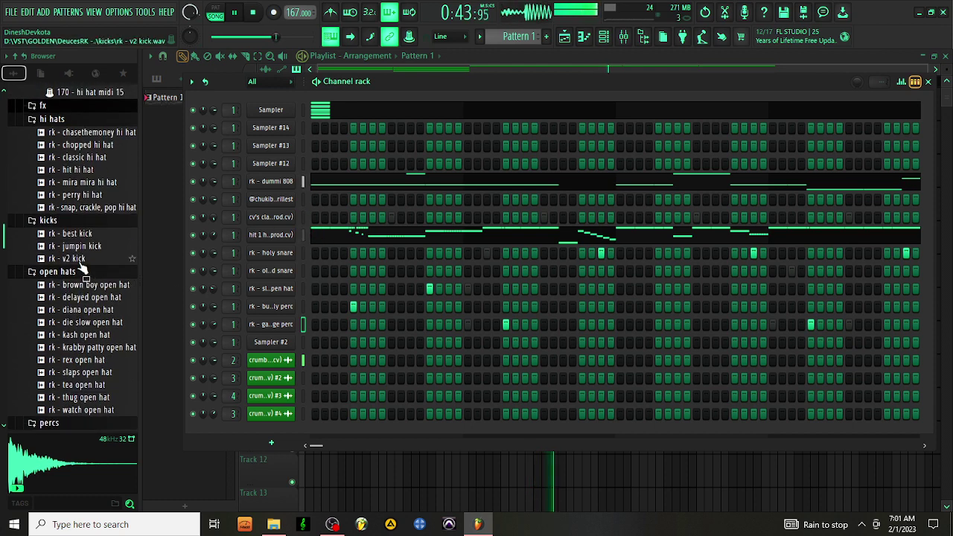
{"action": "left_click_drag", "start_coordinate": [80, 234], "coordinate": [116, 295]}
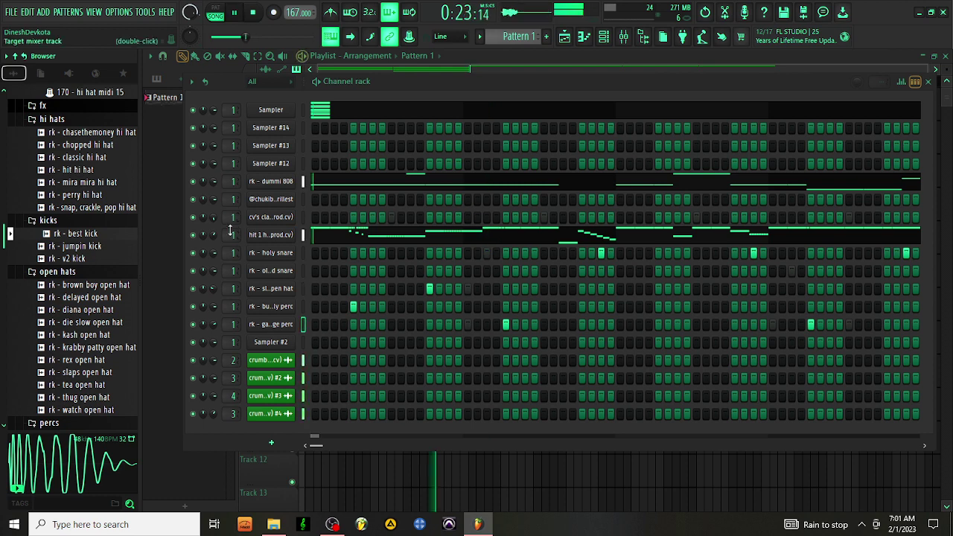
{"action": "right_click", "coordinate": [205, 303]}
{"action": "left_click", "coordinate": [216, 309]}
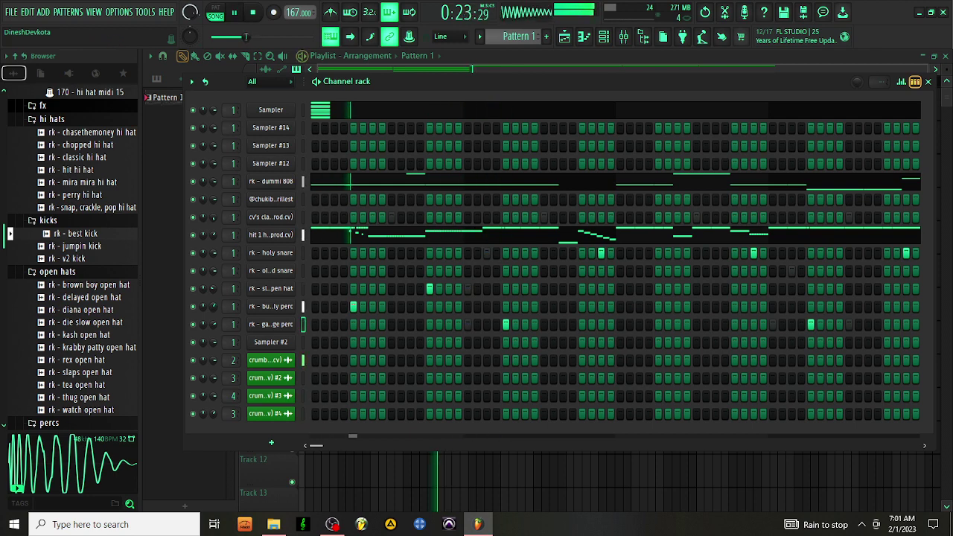
- Audition more percs, load rk - wonky perc on the Sampler #2 channel and place a hit on step 15
{"action": "scroll", "coordinate": [112, 365], "scroll_direction": "down", "scroll_amount": 6}
{"action": "left_click", "coordinate": [78, 299]}
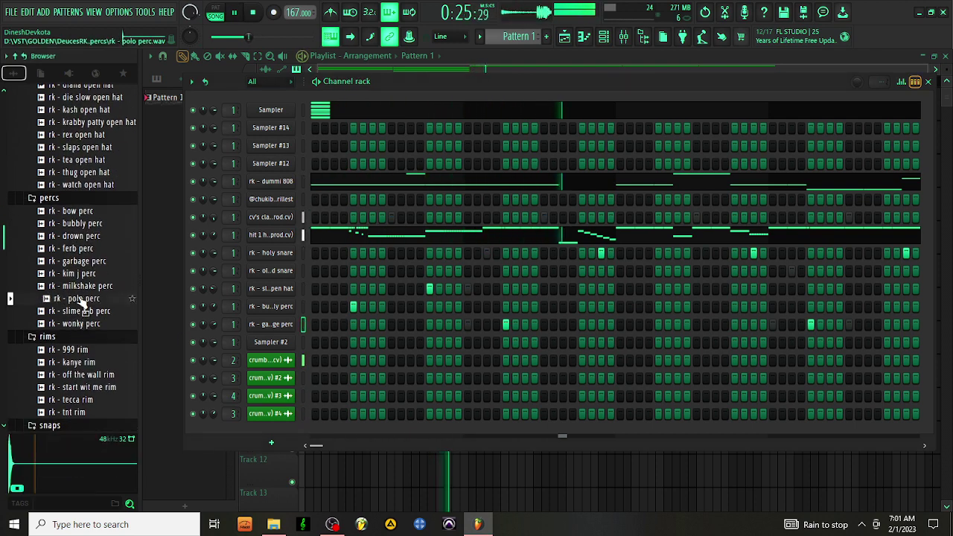
{"action": "left_click", "coordinate": [84, 324]}
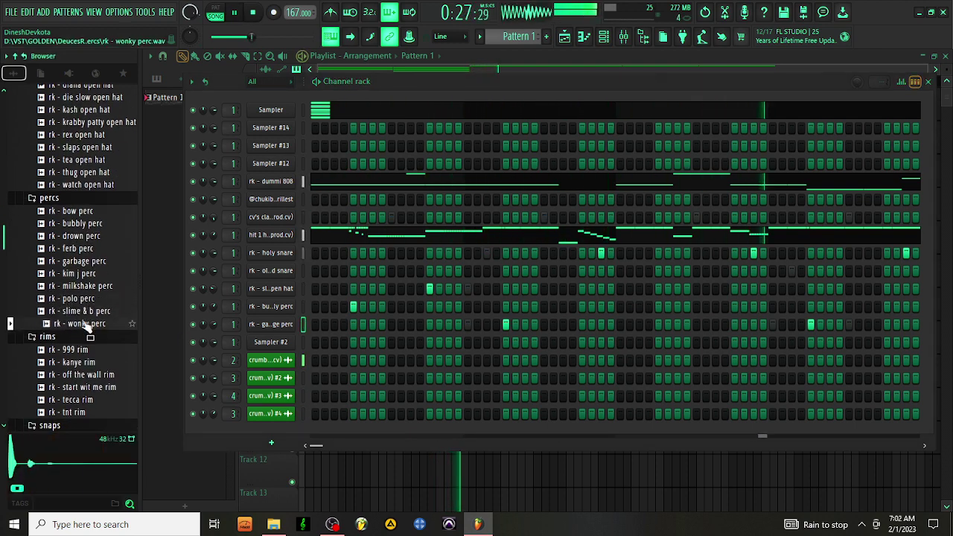
{"action": "left_click_drag", "start_coordinate": [87, 324], "coordinate": [270, 342]}
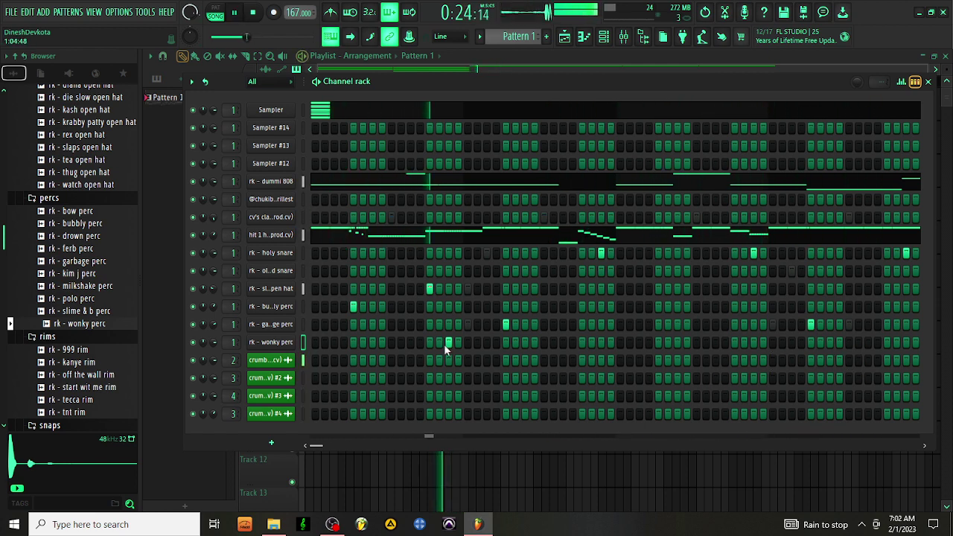
{"action": "left_click_drag", "start_coordinate": [657, 344], "coordinate": [676, 345]}
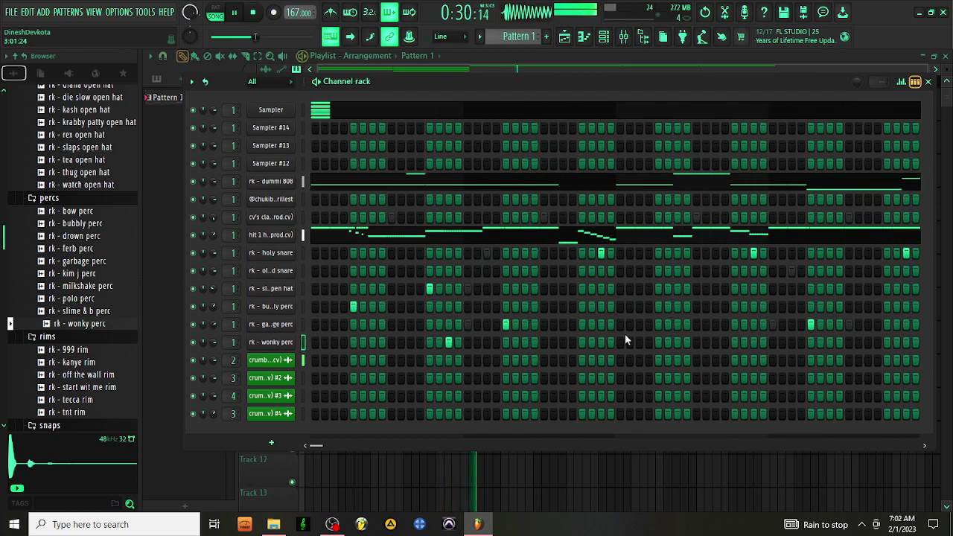
- In the rk - wonky perc piano roll, duplicate the bar 1 hit into bar 5 using a temporary four-bar spacer note
{"action": "right_click", "coordinate": [291, 342]}
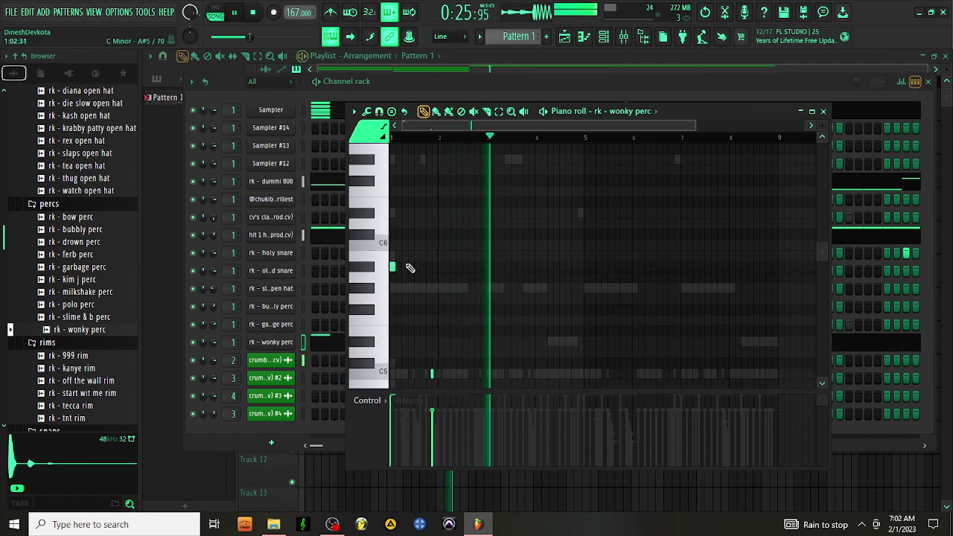
{"action": "left_click_drag", "start_coordinate": [400, 271], "coordinate": [598, 304]}
{"action": "right_click", "coordinate": [537, 276]}
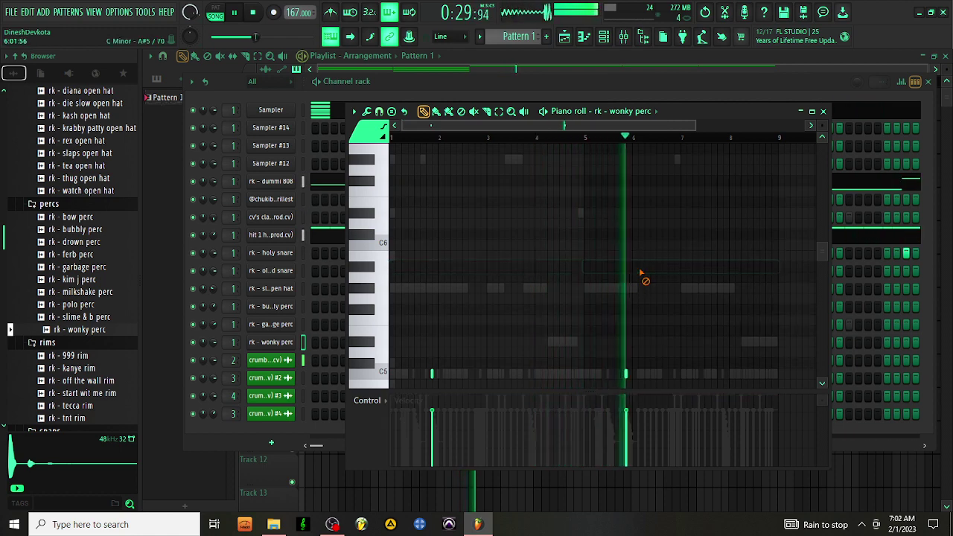
{"action": "key", "text": "F7"}
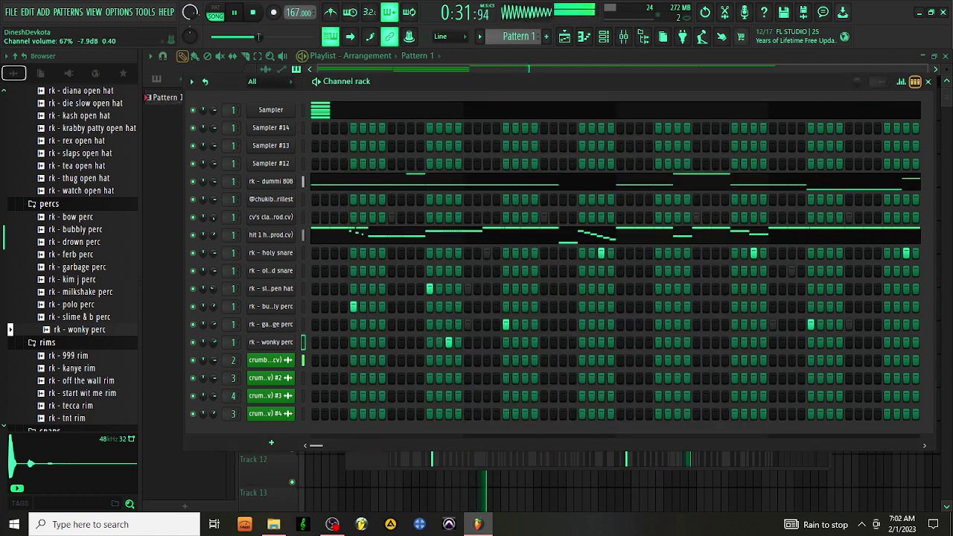
- Audition rims, load rk - kanye rim on the Sampler #12 channel and place a hit on step 25
{"action": "left_click", "coordinate": [74, 379]}
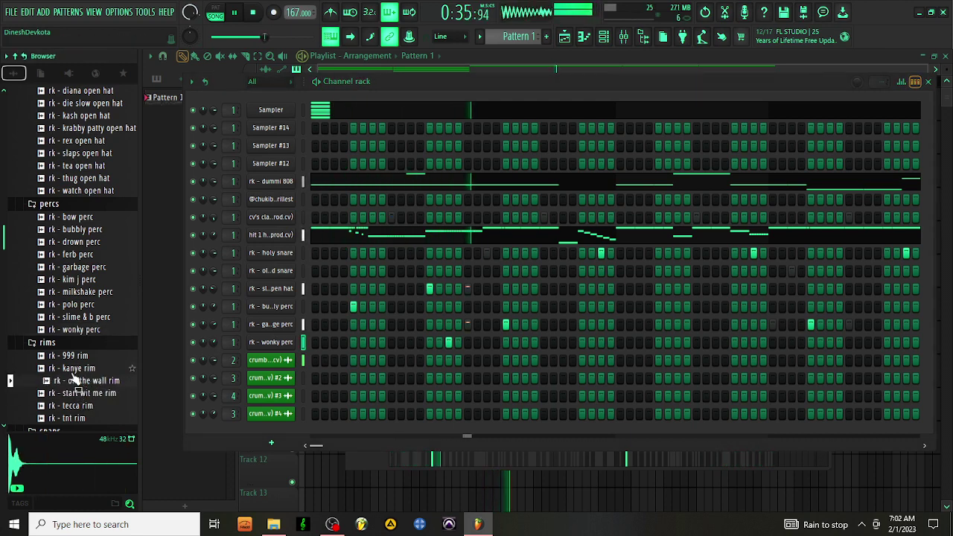
{"action": "left_click", "coordinate": [73, 368]}
{"action": "left_click_drag", "start_coordinate": [72, 367], "coordinate": [302, 164]}
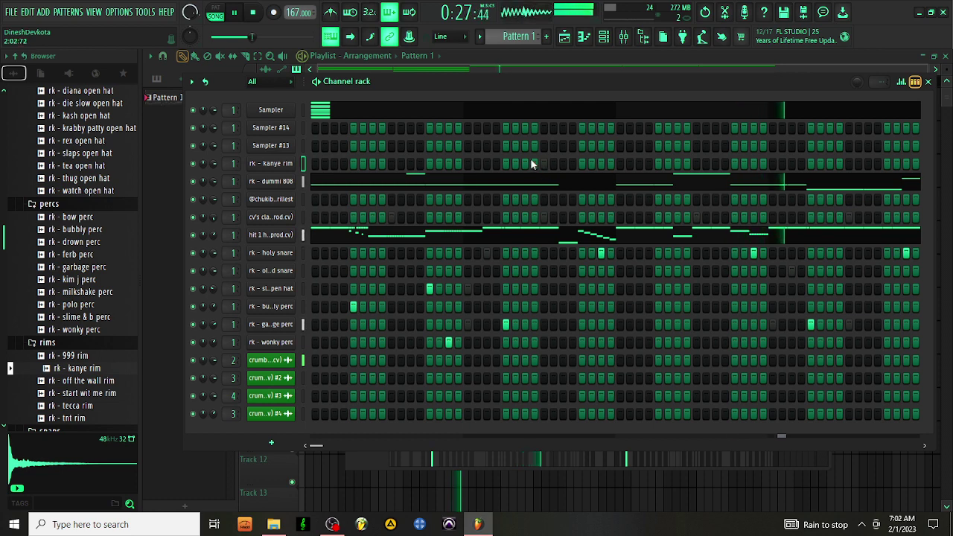
- In the rk - kanye rim piano roll, duplicate the bar 2 hit into bar 6 using a temporary four-bar A5 spacer note
{"action": "right_click", "coordinate": [289, 164]}
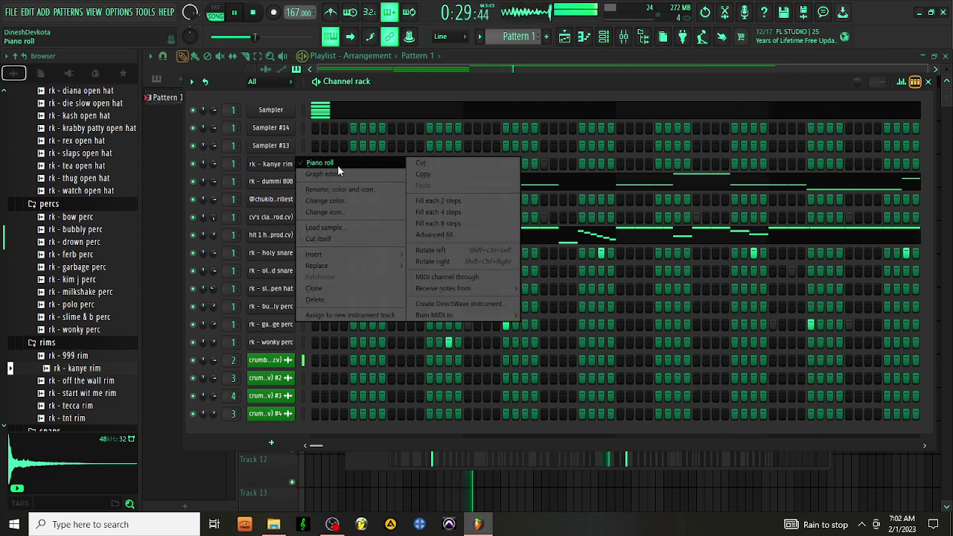
{"action": "left_click", "coordinate": [337, 165]}
{"action": "left_click", "coordinate": [395, 277]}
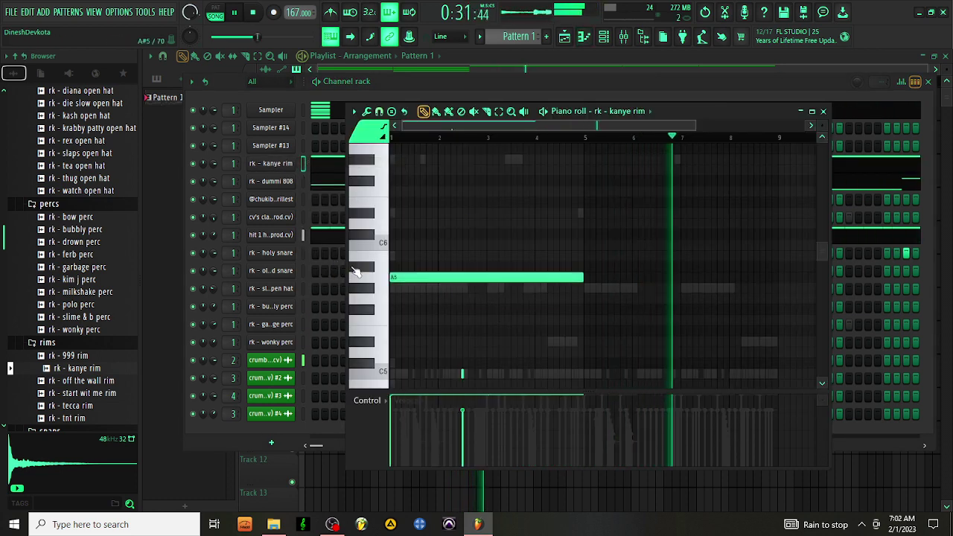
{"action": "key", "text": "ctrl+b"}
{"action": "right_click", "coordinate": [447, 277]}
{"action": "right_click", "coordinate": [655, 280]}
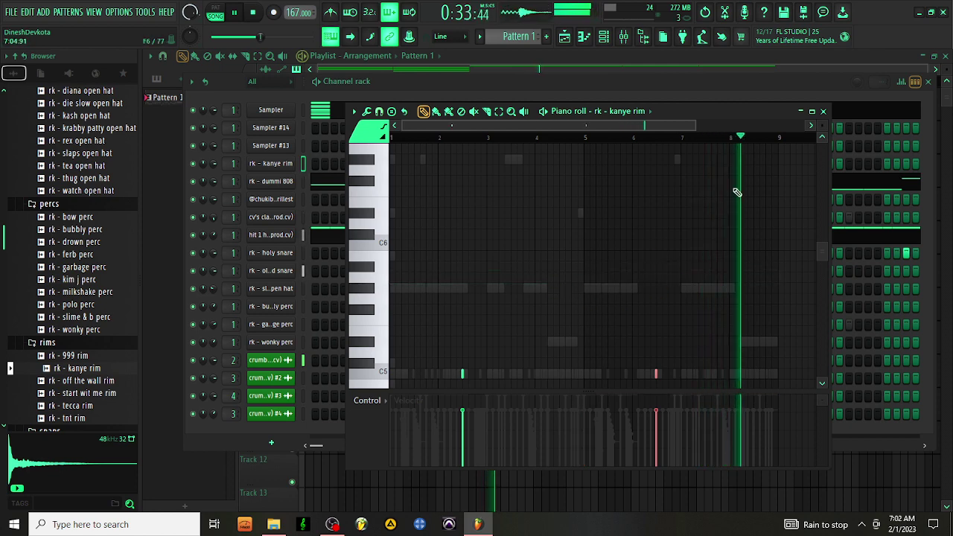
{"action": "left_click", "coordinate": [822, 111]}
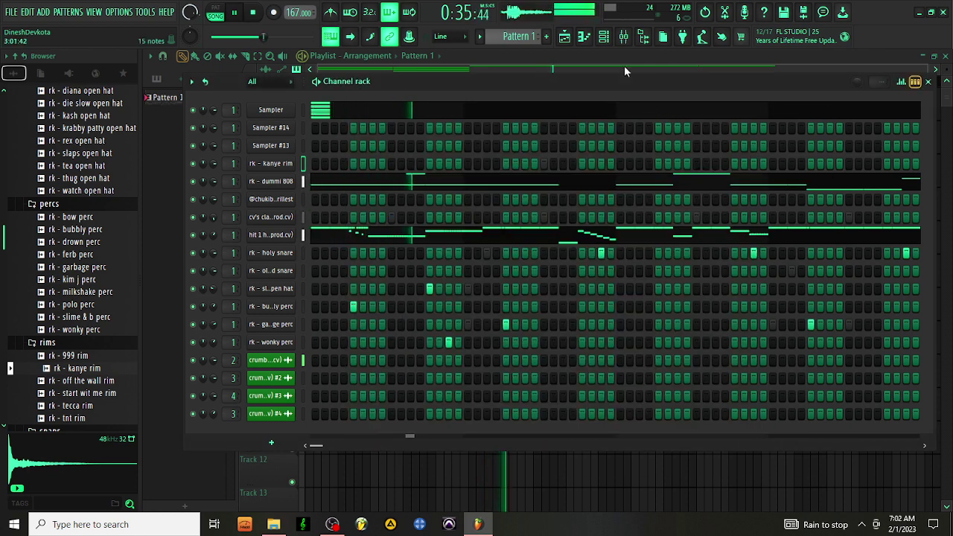
- Check the effects on mixer Insert 2 and the mixer routing in the crumbles audio clip's channel settings
{"action": "left_click", "coordinate": [623, 39]}
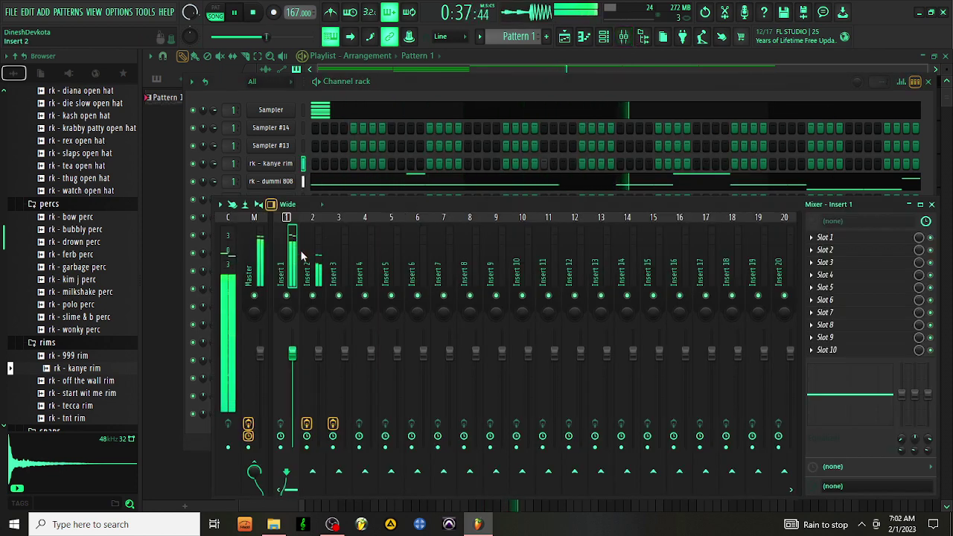
{"action": "left_click_drag", "start_coordinate": [841, 237], "coordinate": [860, 250]}
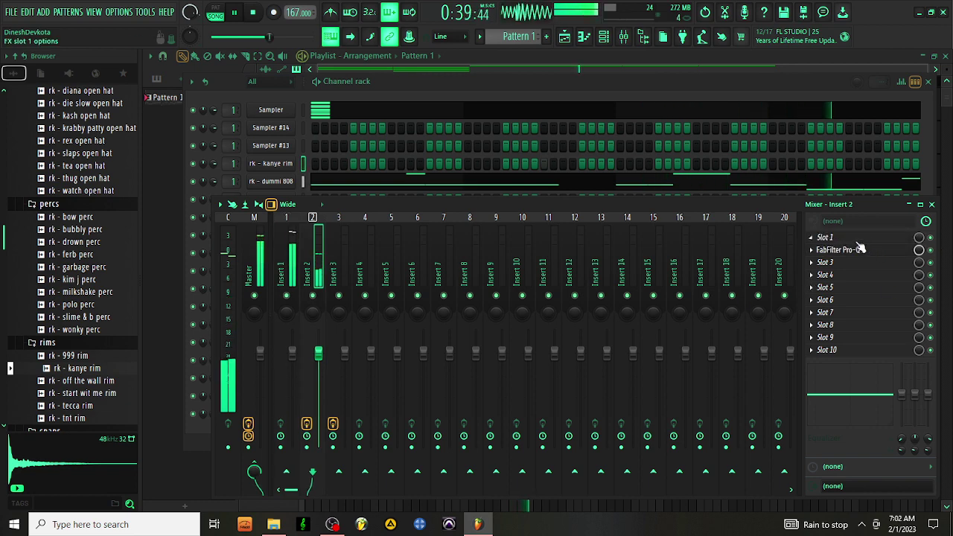
{"action": "left_click", "coordinate": [607, 68]}
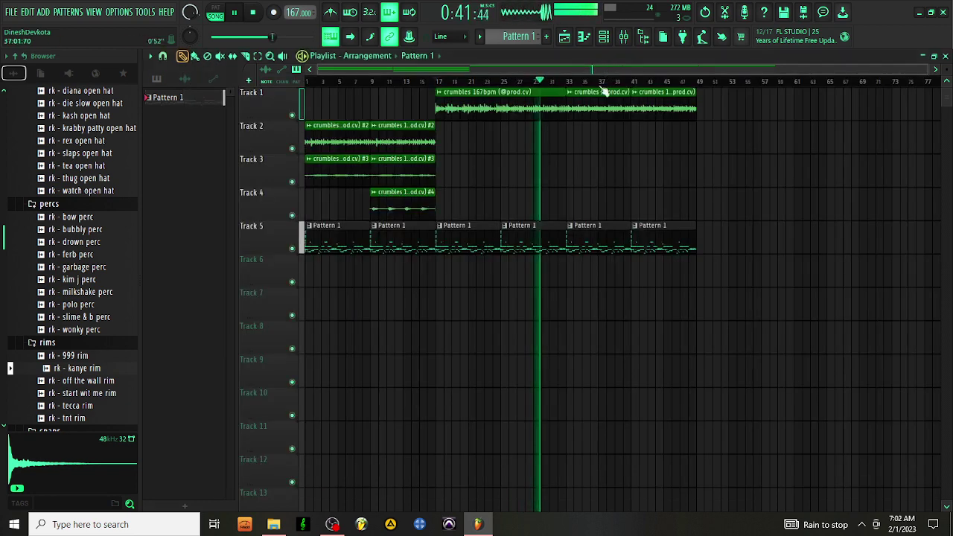
{"action": "double_click", "coordinate": [589, 96]}
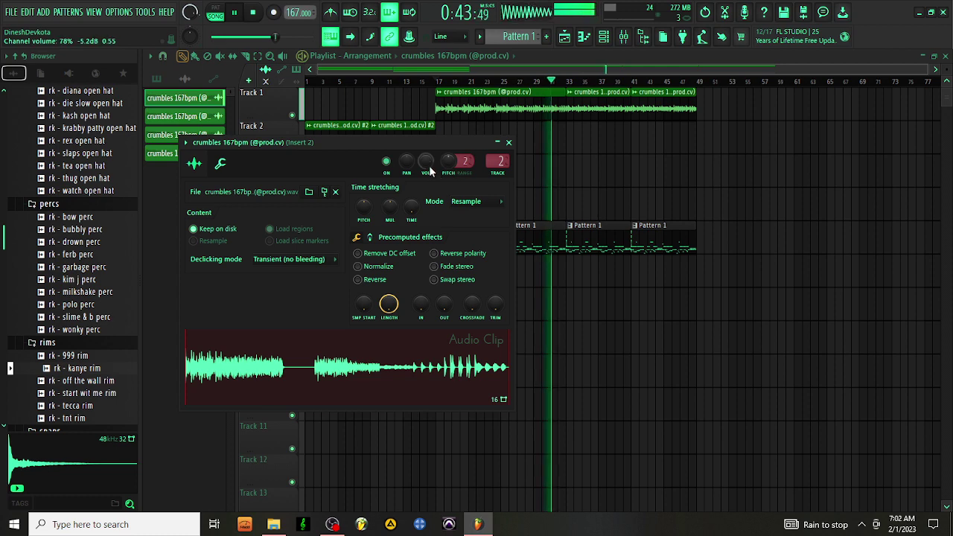
{"action": "left_click", "coordinate": [509, 142]}
- On mixer Insert 2, set the FabFilter Pro-Q 3 low-cut slope to 72 dB/oct
{"action": "left_click", "coordinate": [624, 37]}
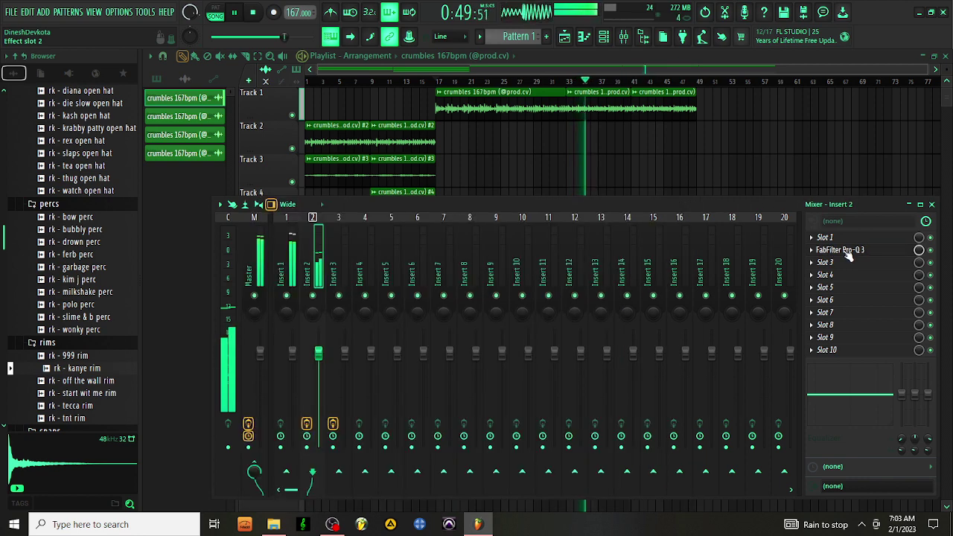
{"action": "left_click", "coordinate": [847, 253]}
{"action": "left_click", "coordinate": [325, 504]}
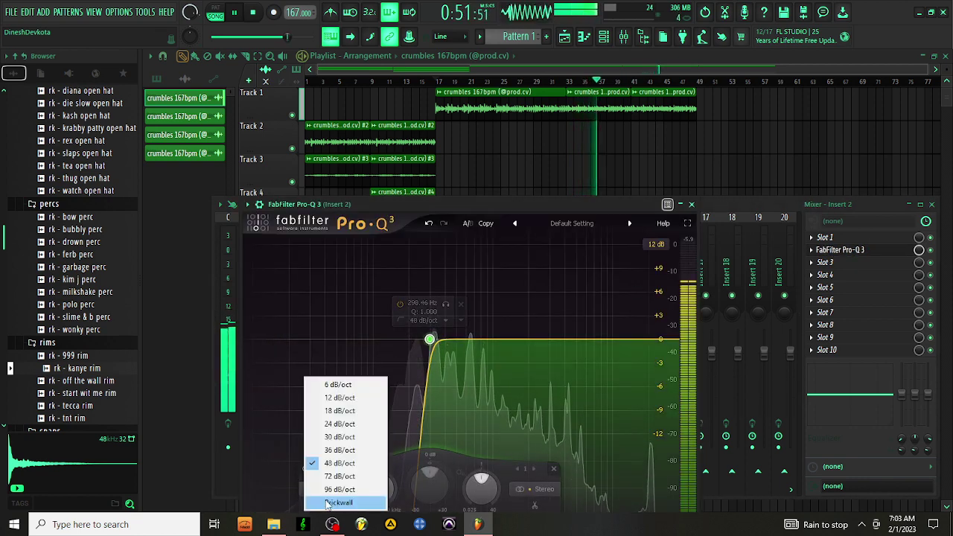
{"action": "left_click", "coordinate": [345, 481]}
{"action": "left_click_drag", "start_coordinate": [464, 202], "coordinate": [457, 120]}
{"action": "left_click", "coordinate": [684, 123]}
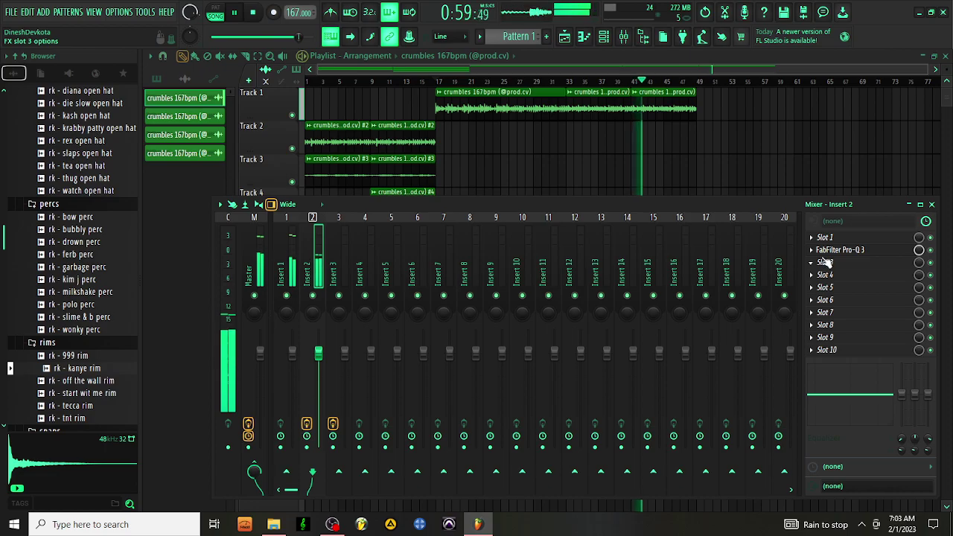
- Load ShaperBox x64 on mixer Insert 2, add the Time shaper and apply the second Stutter 1 shape
{"action": "left_click", "coordinate": [825, 262]}
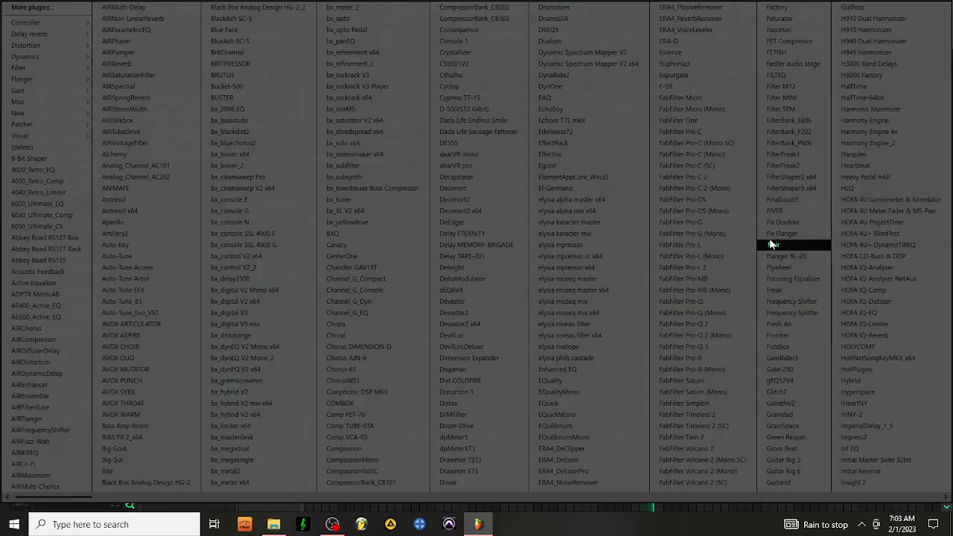
{"action": "scroll", "coordinate": [772, 245], "scroll_direction": "right", "scroll_amount": 5}
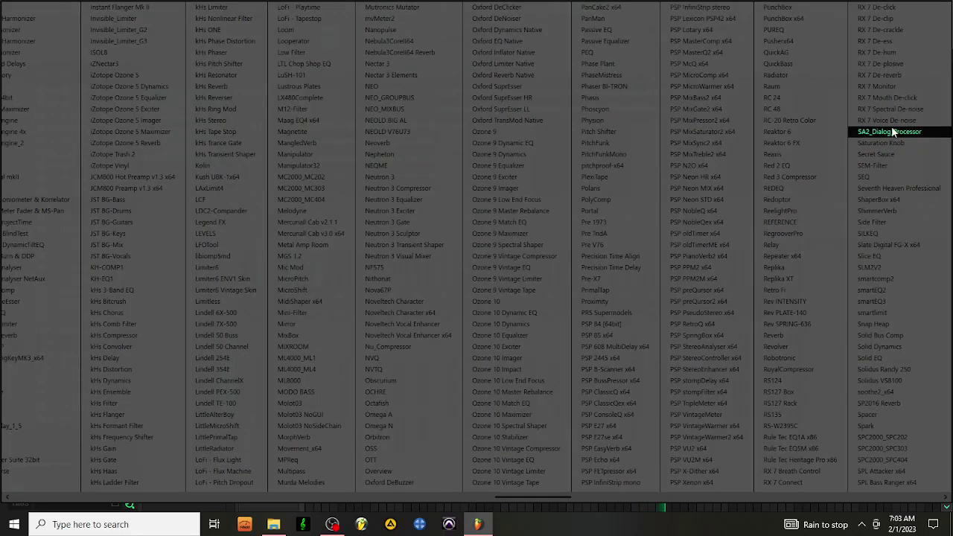
{"action": "left_click", "coordinate": [890, 200]}
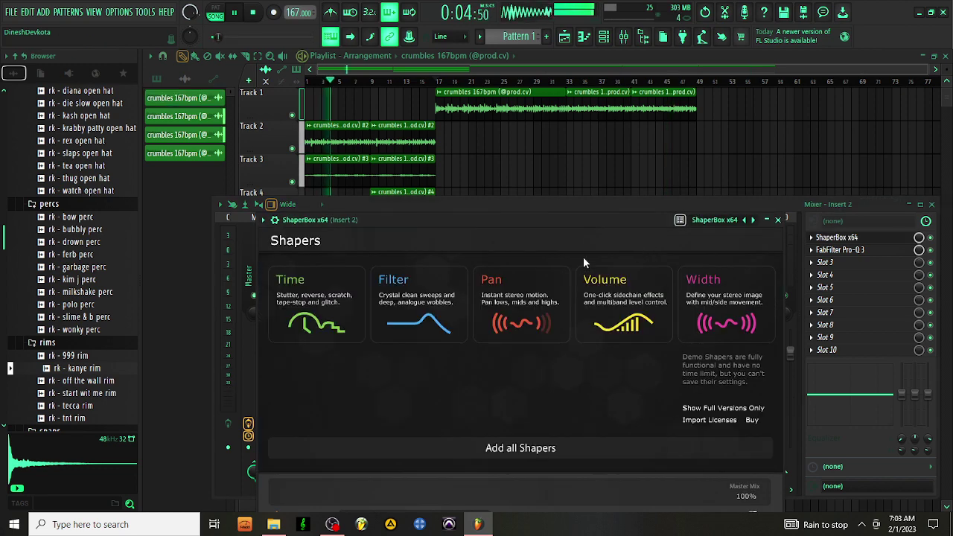
{"action": "left_click", "coordinate": [333, 307]}
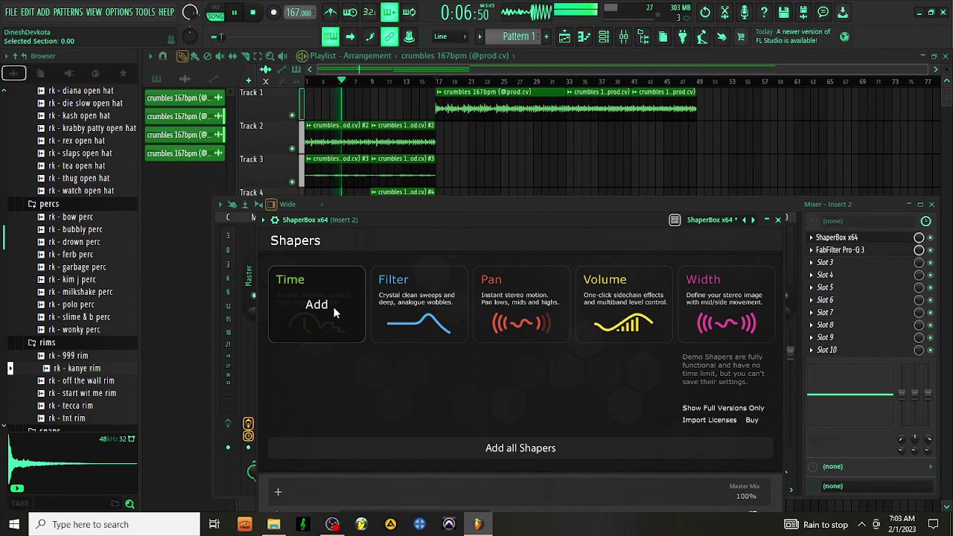
{"action": "left_click", "coordinate": [304, 464]}
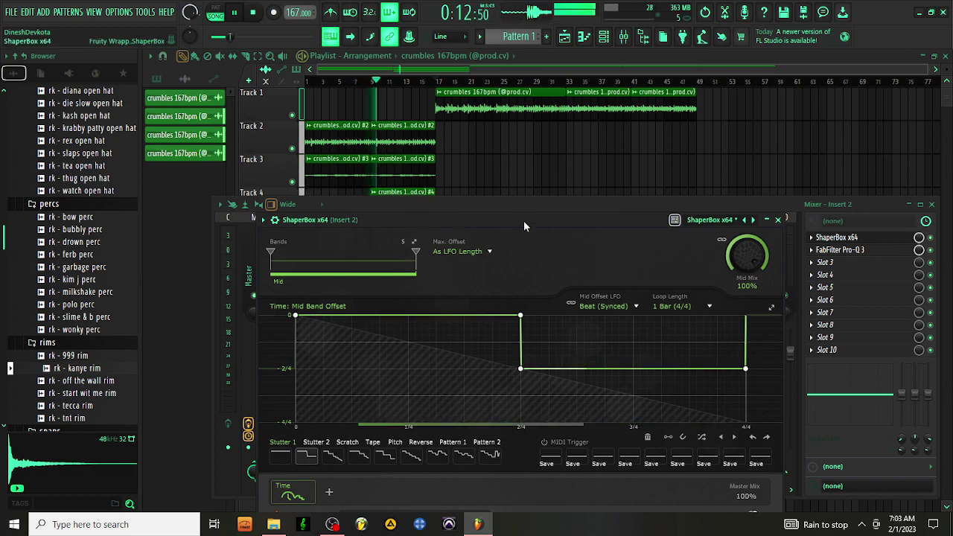
- Route mixer Insert 3 to Insert 2 only
{"action": "left_click_drag", "start_coordinate": [524, 220], "coordinate": [680, 97]}
{"action": "left_click", "coordinate": [342, 249]}
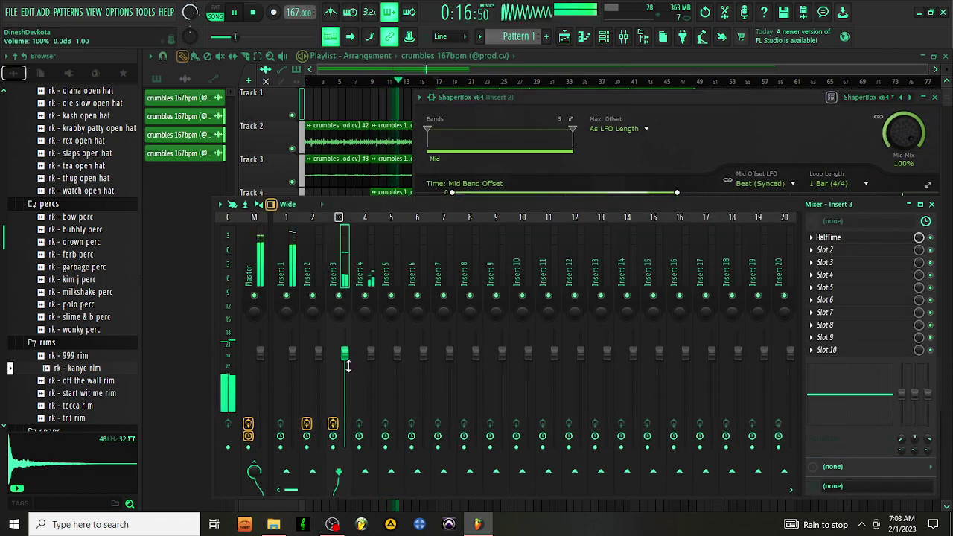
{"action": "right_click", "coordinate": [319, 476]}
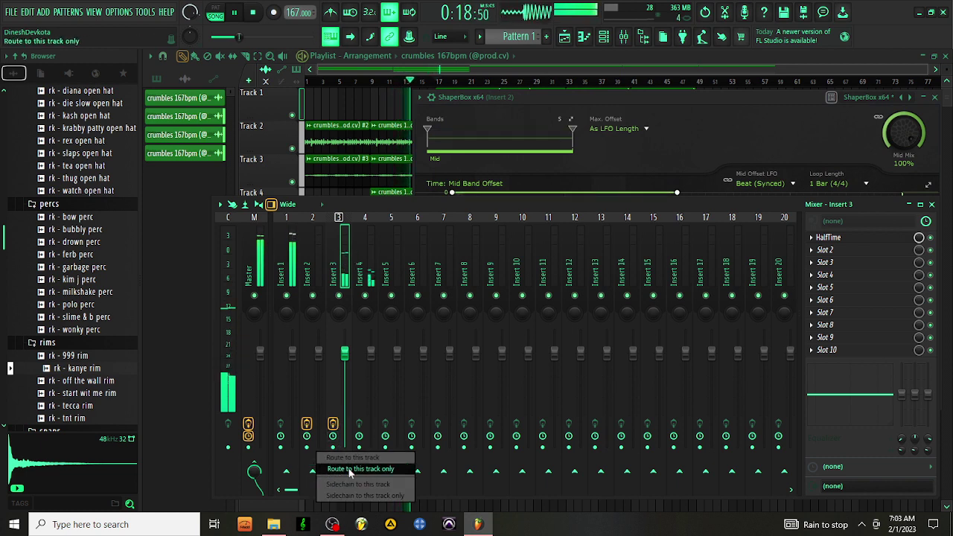
{"action": "left_click", "coordinate": [336, 464]}
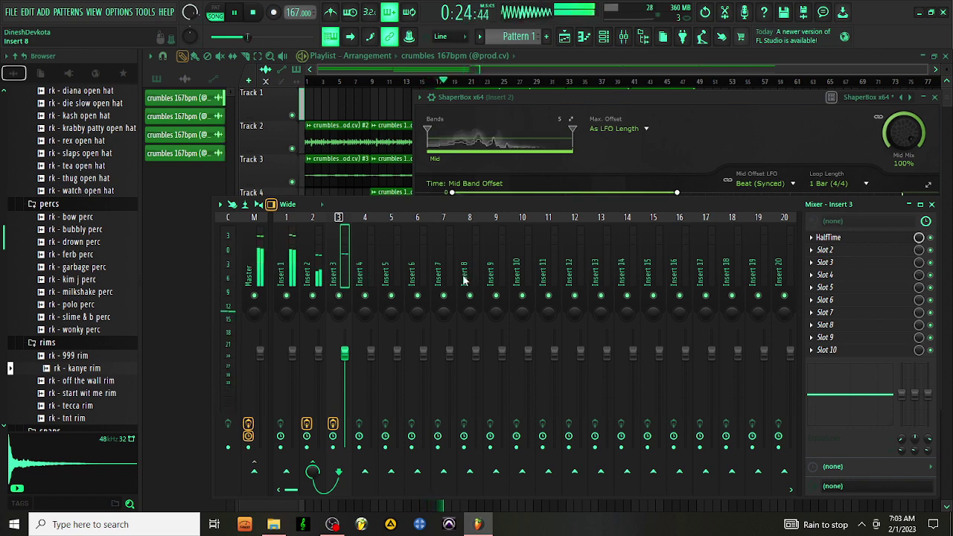
- Audition several Stutter 1 shapes in ShaperBox's Time shaper on Insert 2, settle on the fourth shape and close the plugin
{"action": "left_click_drag", "start_coordinate": [664, 109], "coordinate": [549, 136]}
{"action": "left_click", "coordinate": [399, 369]}
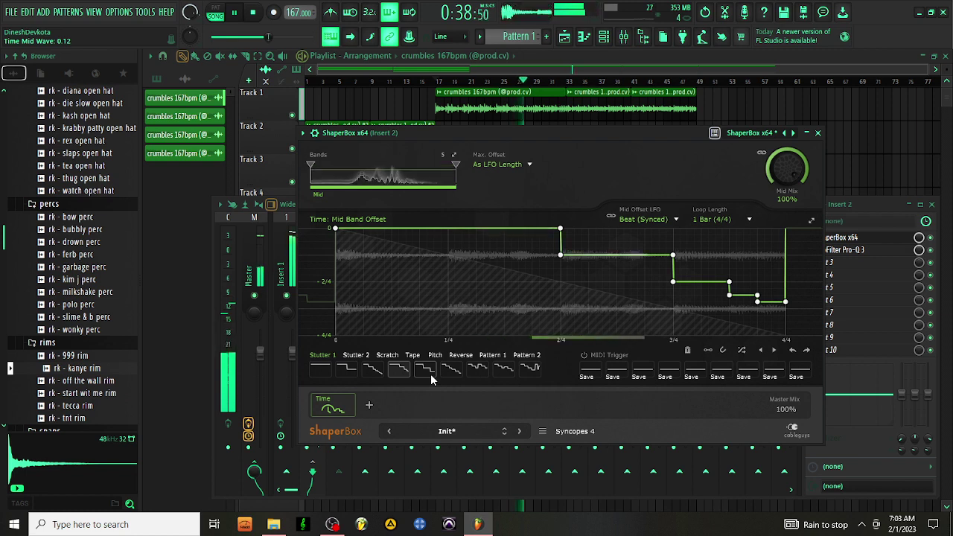
{"action": "left_click", "coordinate": [431, 374]}
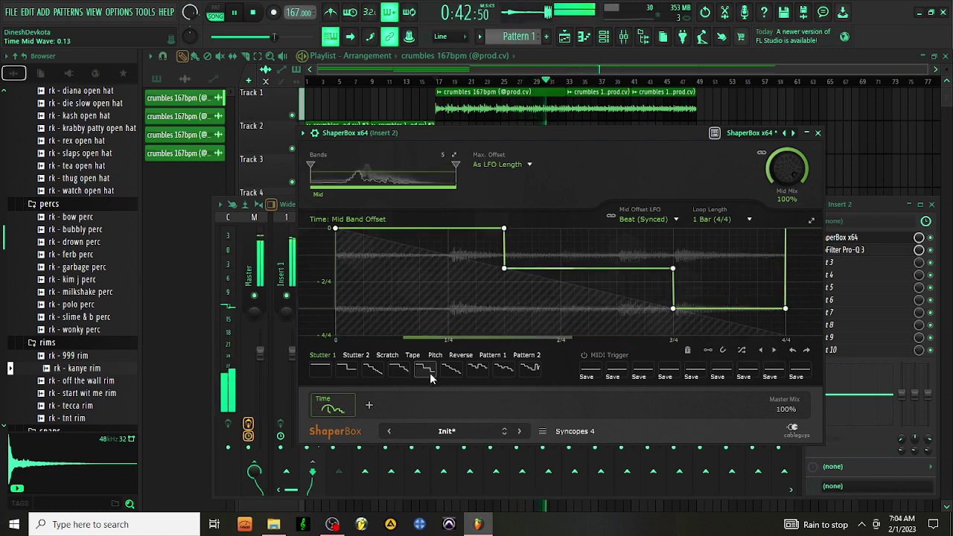
{"action": "left_click", "coordinate": [458, 370]}
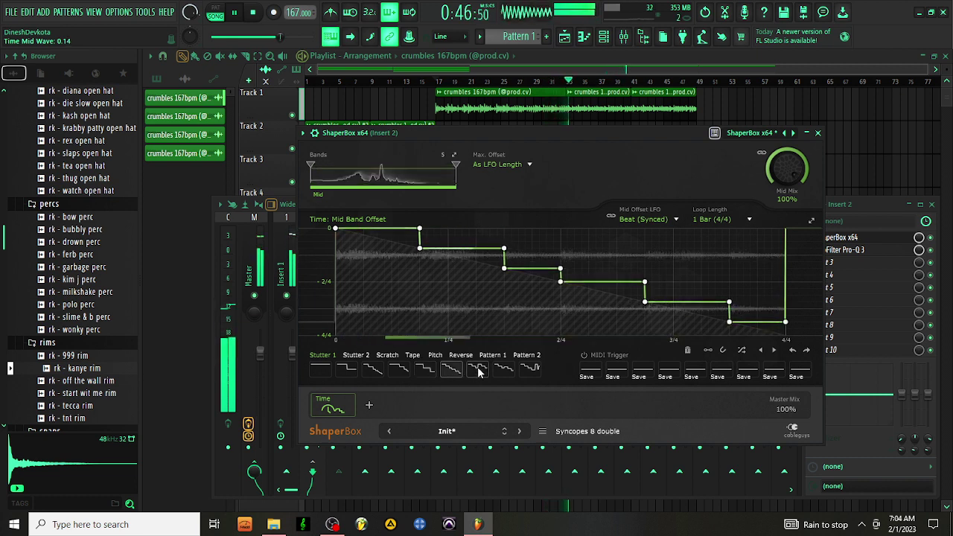
{"action": "left_click", "coordinate": [477, 370]}
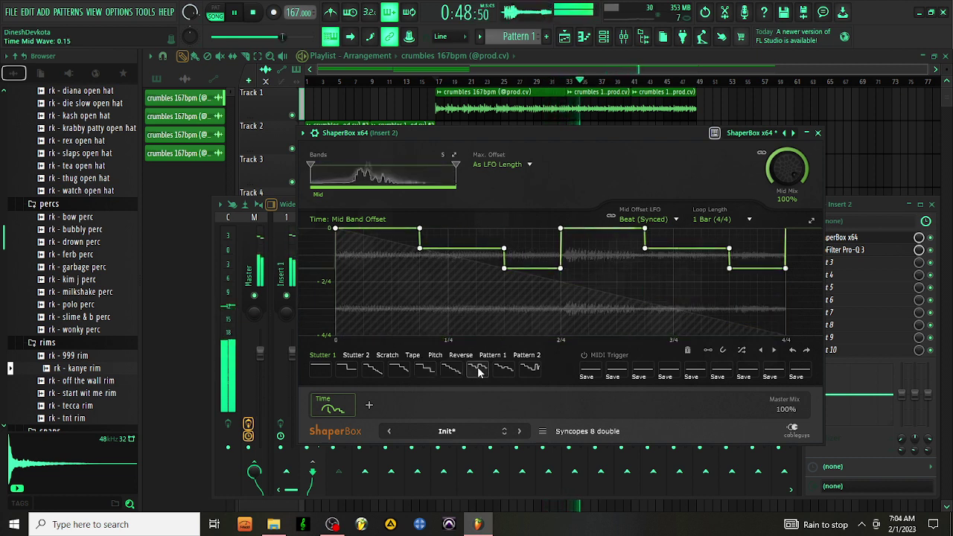
{"action": "left_click", "coordinate": [399, 370]}
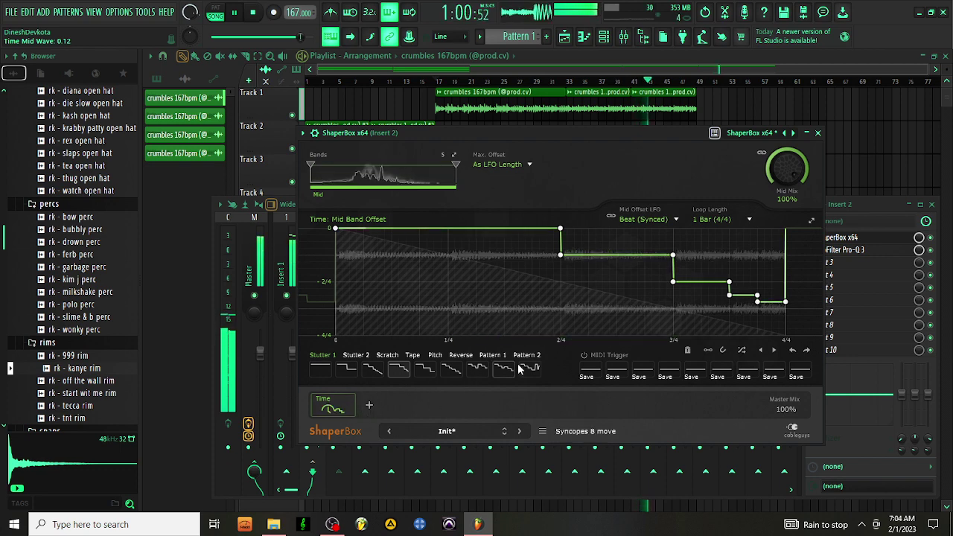
{"action": "left_click", "coordinate": [818, 133]}
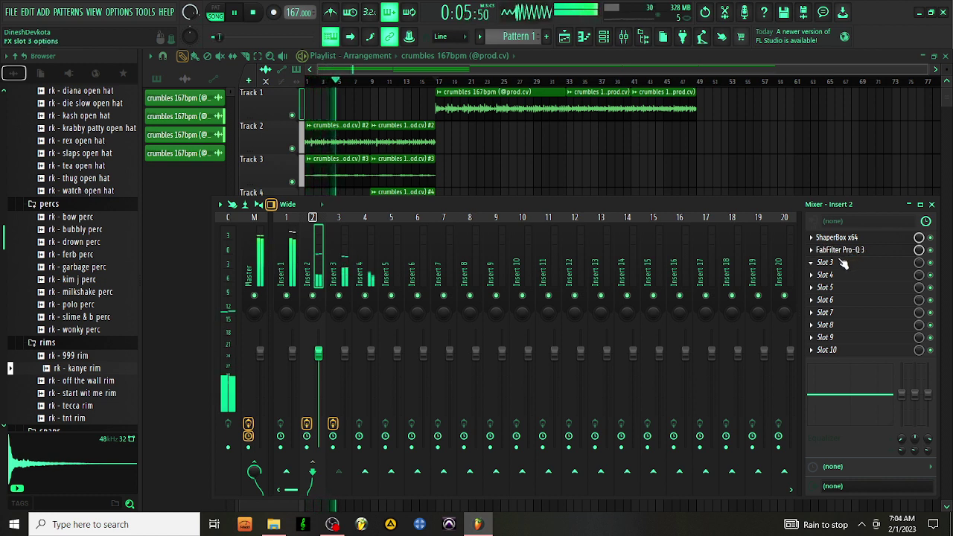
- Go to the crumbles #3 audio clip's mixer track, Insert 4, and cut its low EQ band at 90 Hz to -18 dB
{"action": "key", "text": "F9"}
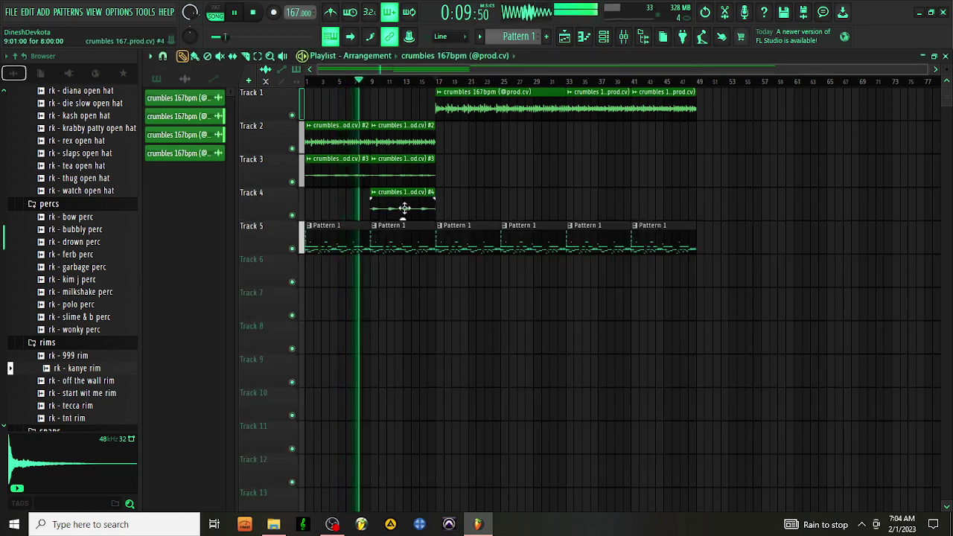
{"action": "double_click", "coordinate": [403, 177]}
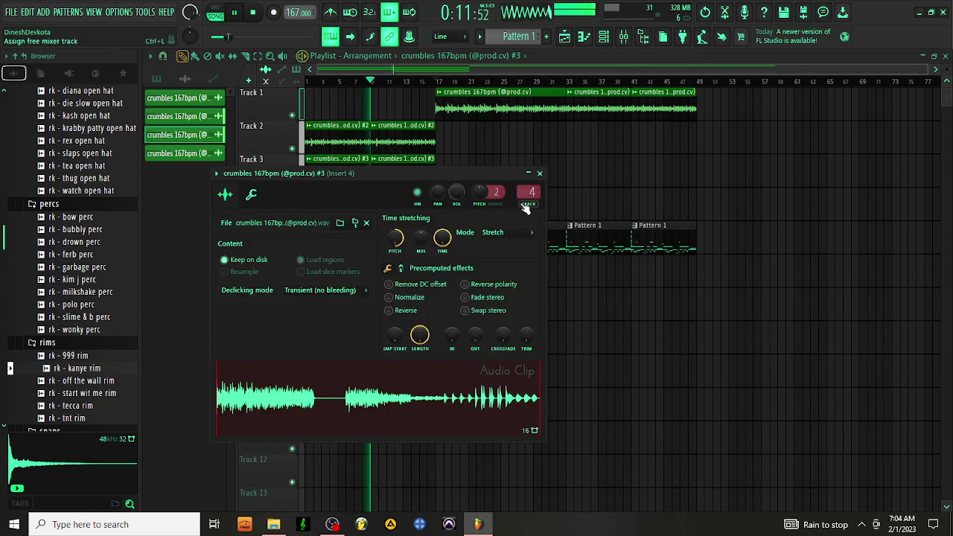
{"action": "double_click", "coordinate": [525, 192]}
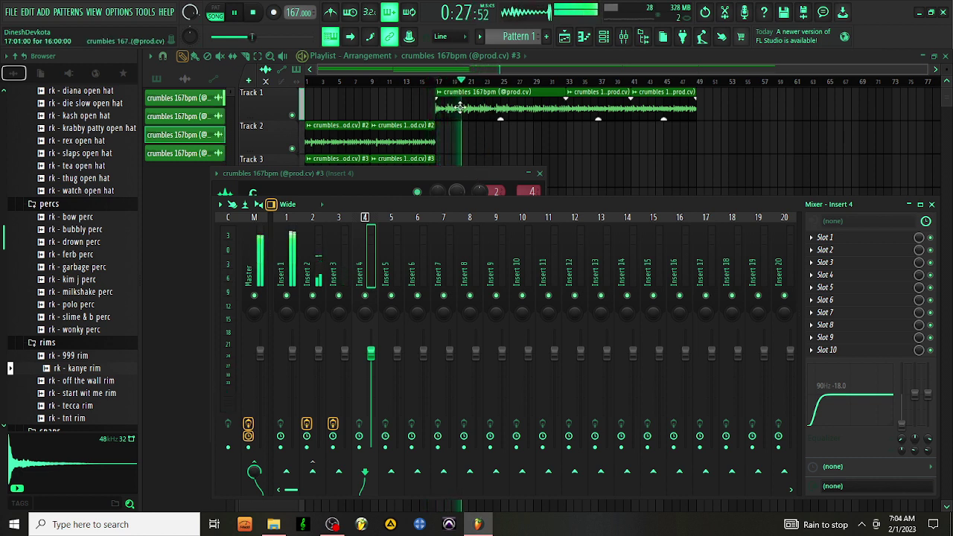
{"action": "left_click", "coordinate": [465, 74]}
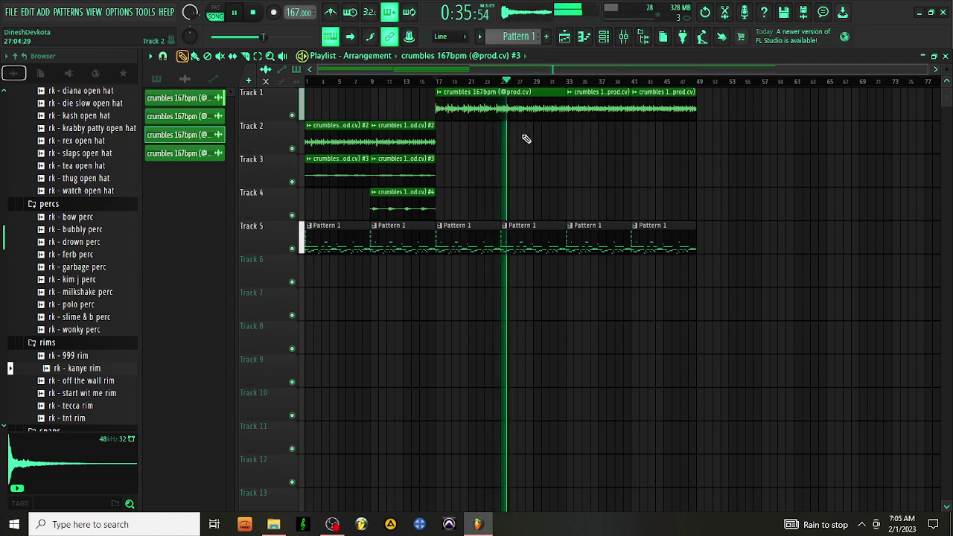
- Rebuild Track 1's crumbles audio as four 8-bar clips, using the second half of a temporary 16-bar copy at bar 41
{"action": "left_click", "coordinate": [380, 86]}
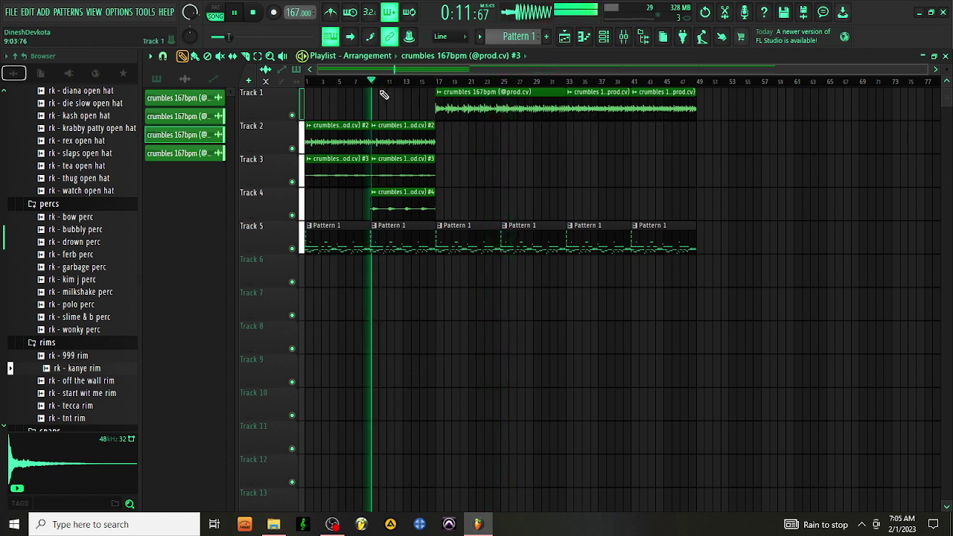
{"action": "mouse_move", "coordinate": [446, 112]}
{"action": "left_mouse_down"}
{"action": "mouse_move", "coordinate": [513, 132]}
{"action": "mouse_move", "coordinate": [427, 104]}
{"action": "mouse_move", "coordinate": [436, 105]}
{"action": "left_mouse_up"}
{"action": "left_click", "coordinate": [722, 145]}
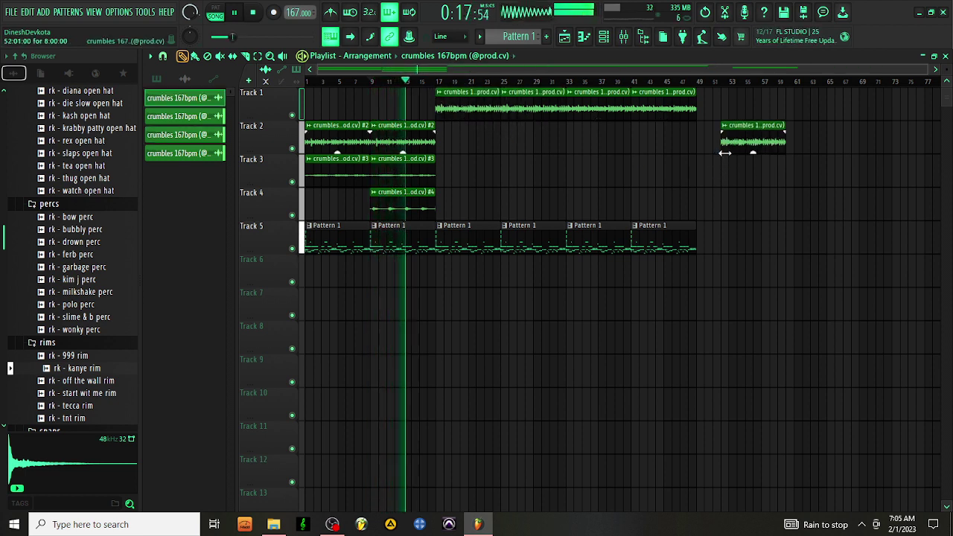
{"action": "left_click_drag", "start_coordinate": [736, 149], "coordinate": [698, 148]}
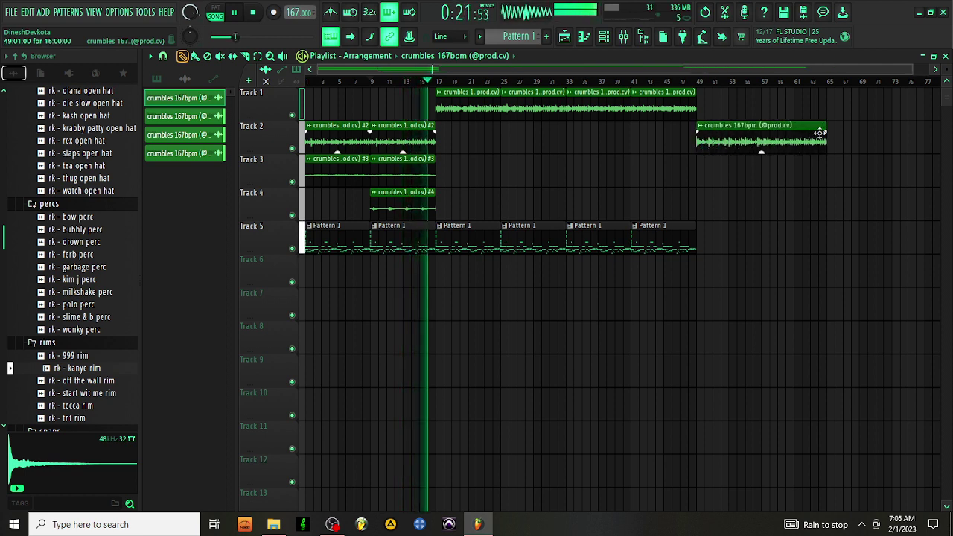
{"action": "left_click_drag", "start_coordinate": [820, 133], "coordinate": [664, 107]}
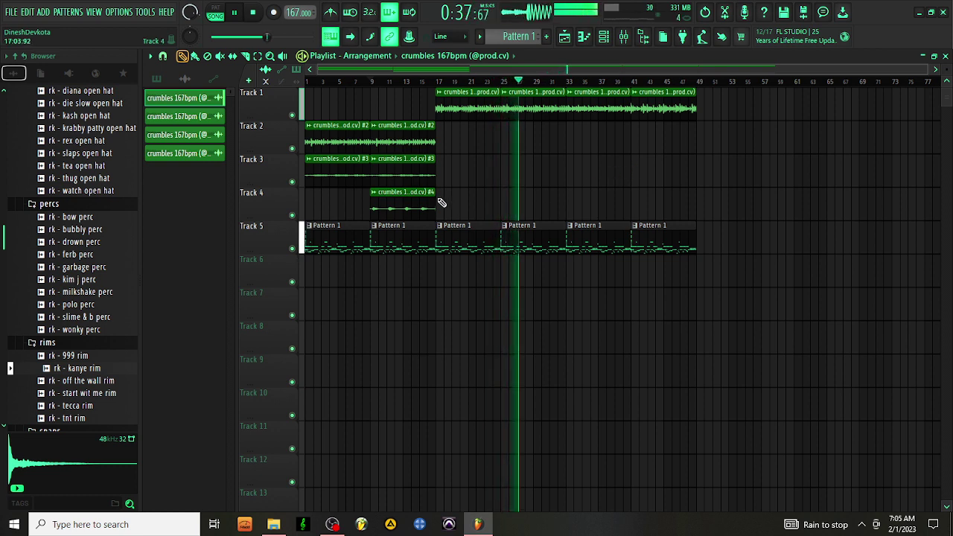
- Place copies of the 8-bar crumbles #3 clip on Track 3 at bars 33 and 41
{"action": "left_click", "coordinate": [395, 175]}
{"action": "left_click", "coordinate": [503, 170]}
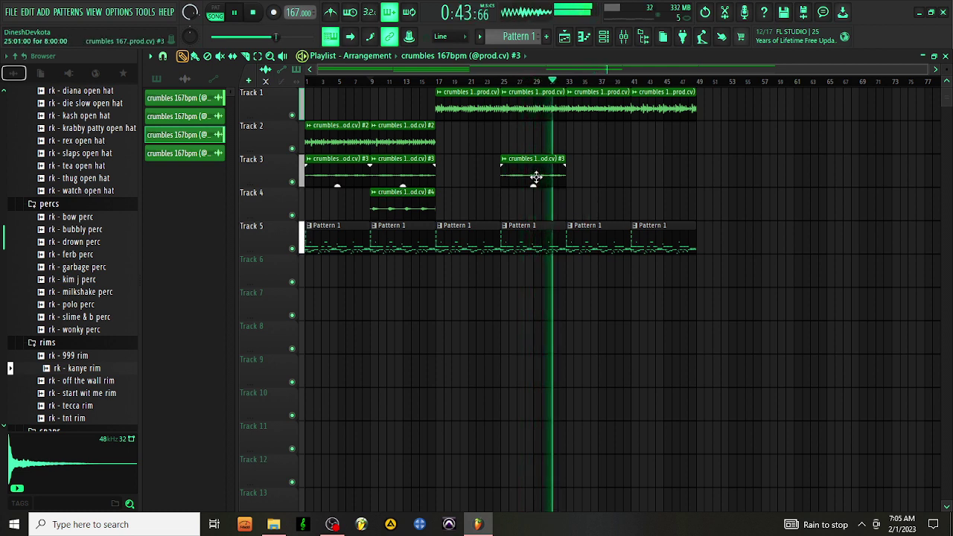
{"action": "left_click", "coordinate": [411, 207]}
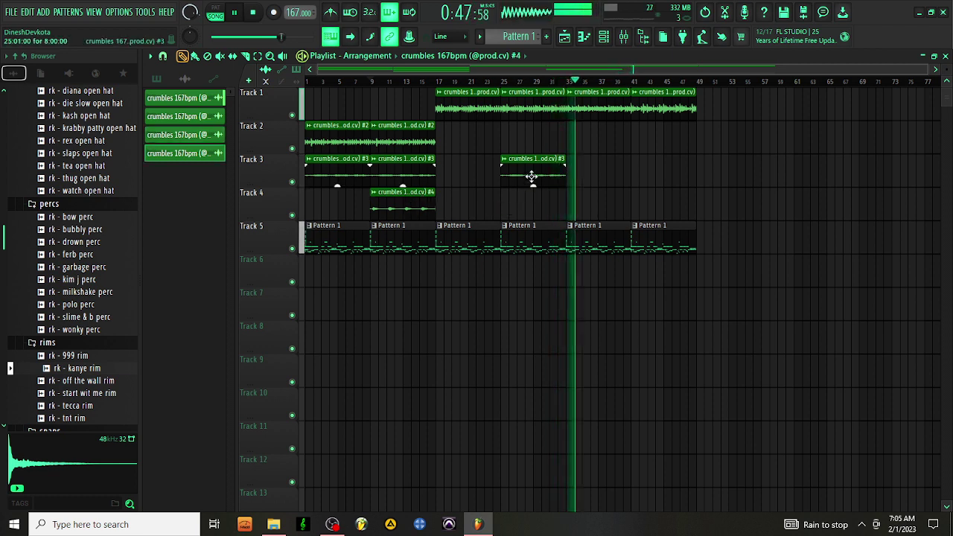
{"action": "left_click_drag", "start_coordinate": [532, 179], "coordinate": [599, 173]}
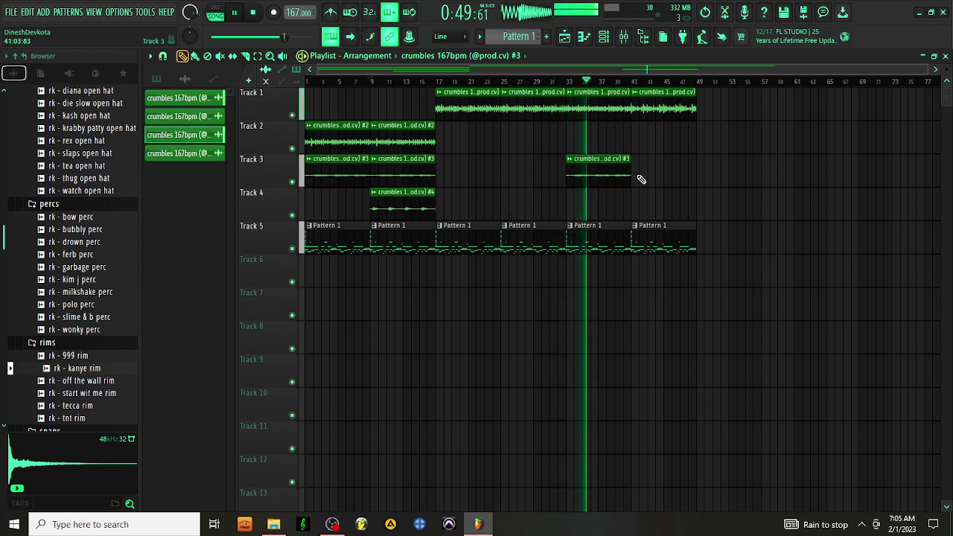
{"action": "left_click", "coordinate": [636, 178]}
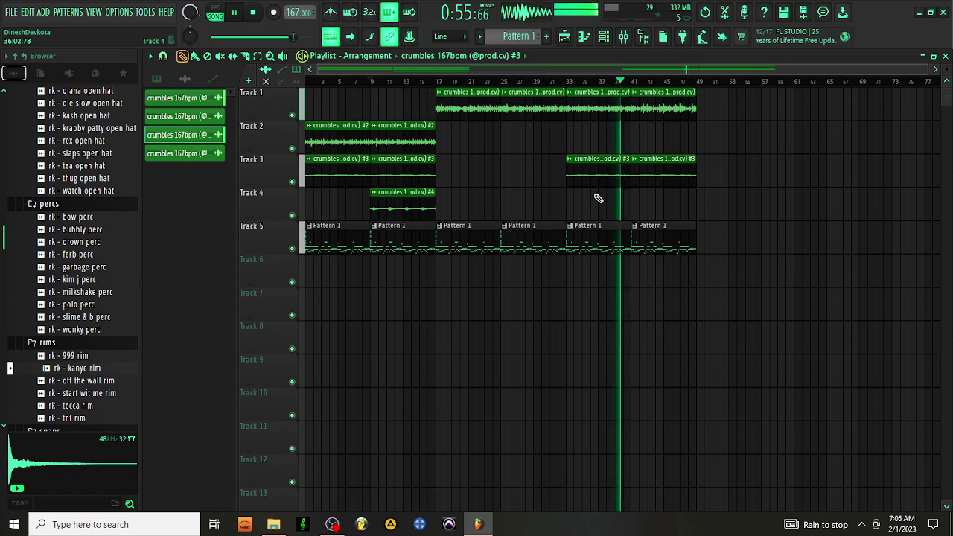
- Audition rk - thug open hat, load it on the Sampler #13 channel and place hits on steps 15 and 47
{"action": "left_click", "coordinate": [604, 36]}
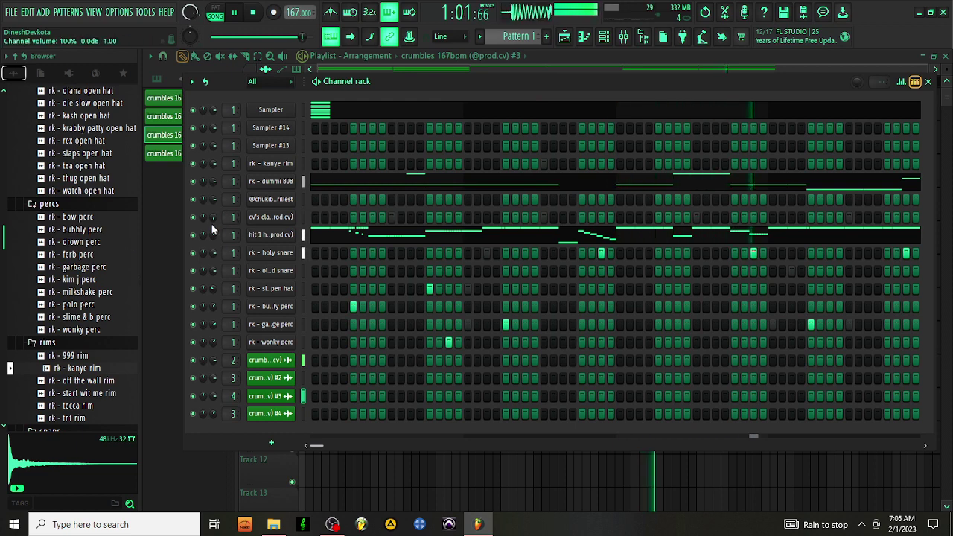
{"action": "left_click", "coordinate": [93, 179]}
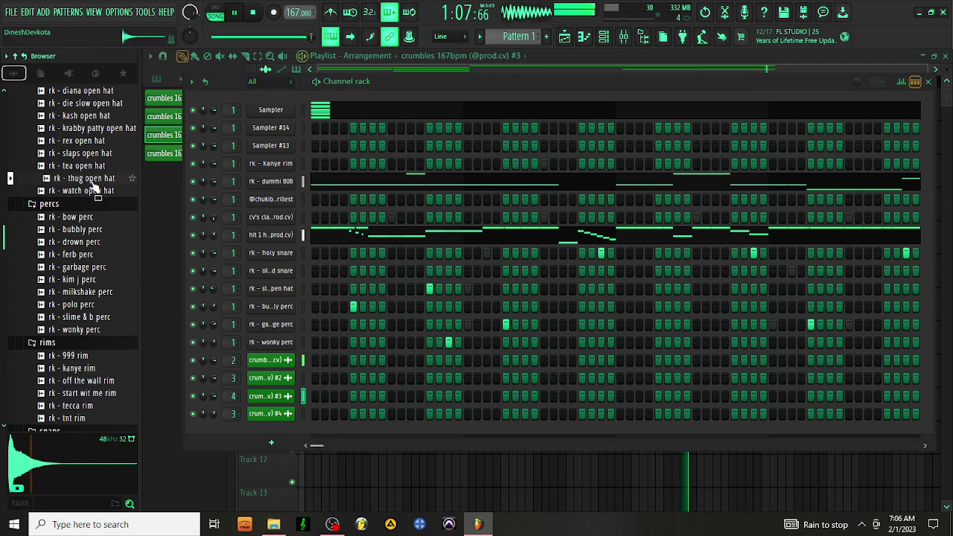
{"action": "left_click_drag", "start_coordinate": [94, 189], "coordinate": [274, 146]}
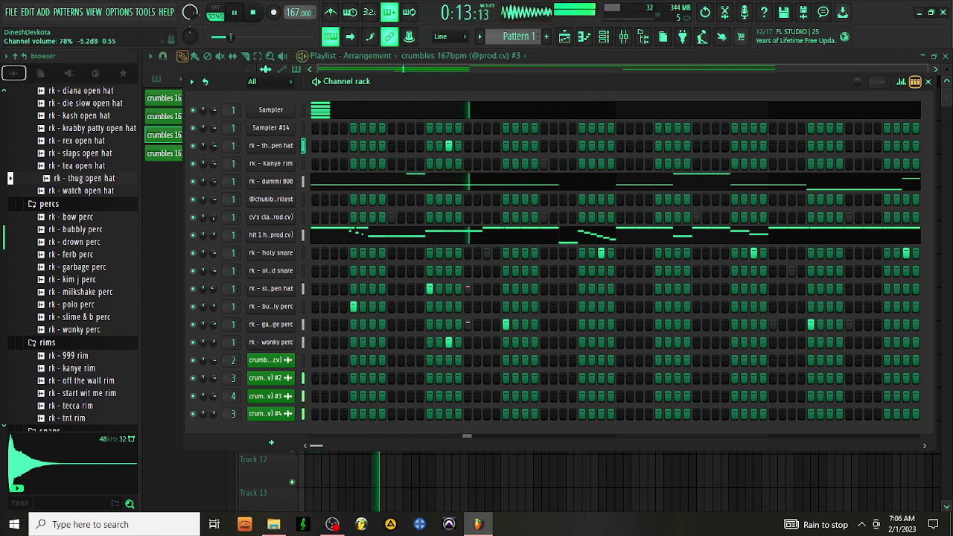
{"action": "scroll", "coordinate": [202, 145], "scroll_direction": "down", "scroll_amount": 3}
{"action": "key", "text": "space"}
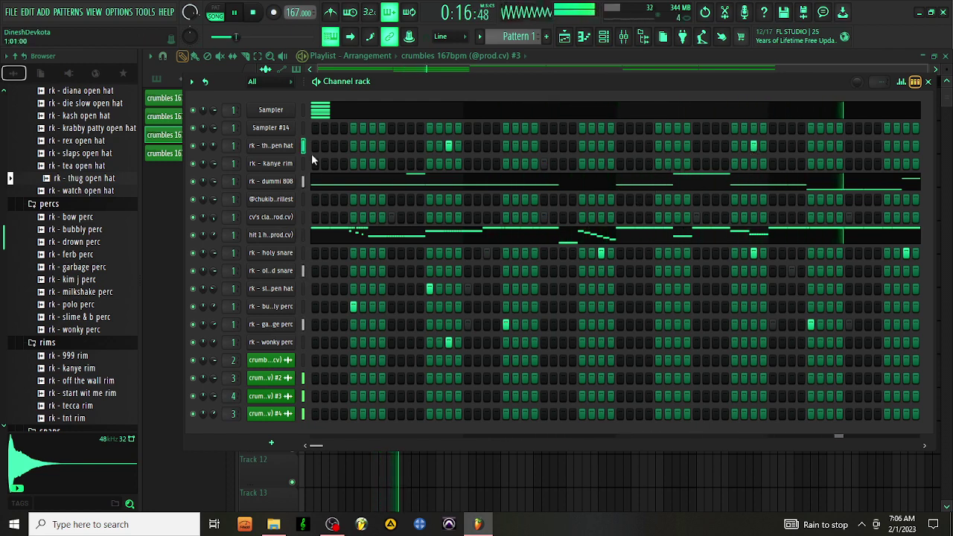
- In the rk - thug open hat piano roll, duplicate the first four bars' hits into bars 5–8 using a temporary four-bar F6 spacer note
{"action": "right_click", "coordinate": [283, 148]}
{"action": "left_click", "coordinate": [350, 144]}
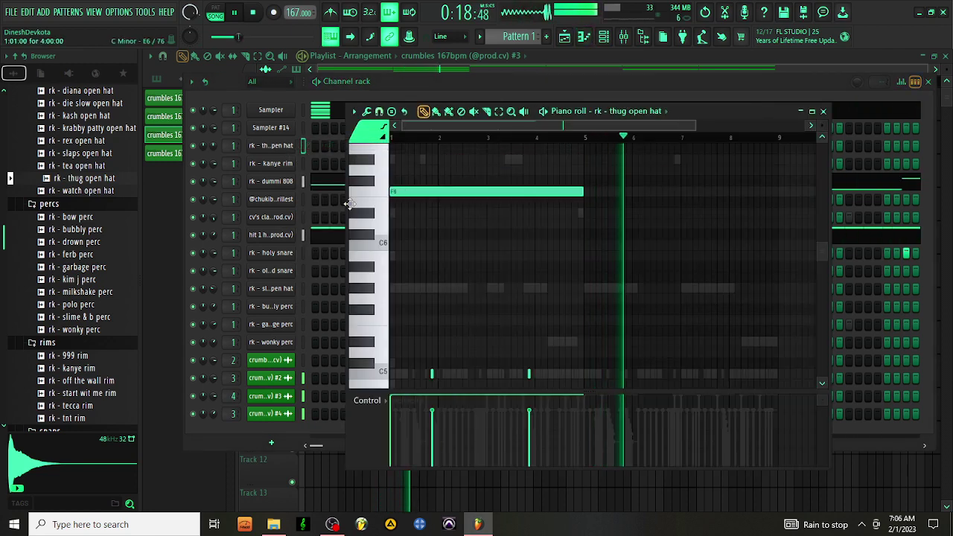
{"action": "right_click", "coordinate": [548, 192]}
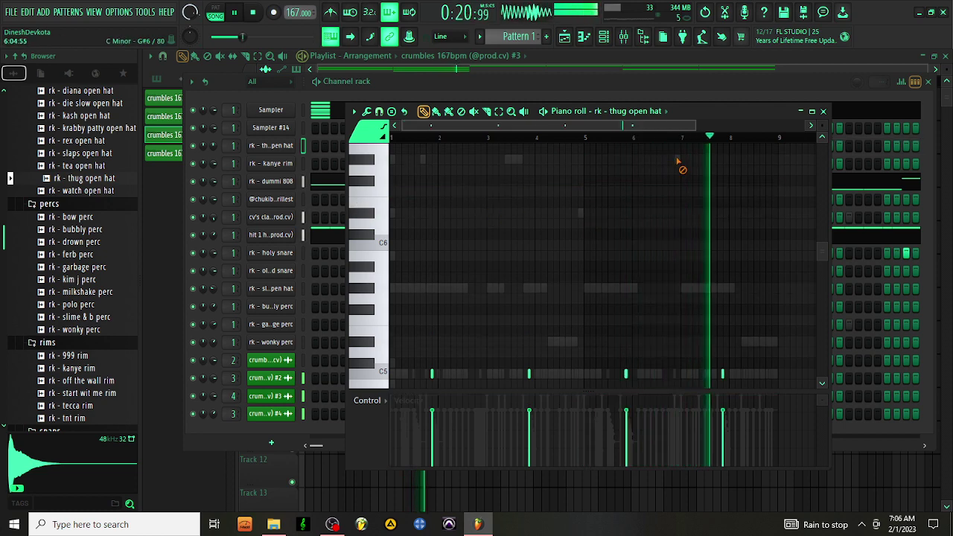
{"action": "left_click", "coordinate": [823, 111]}
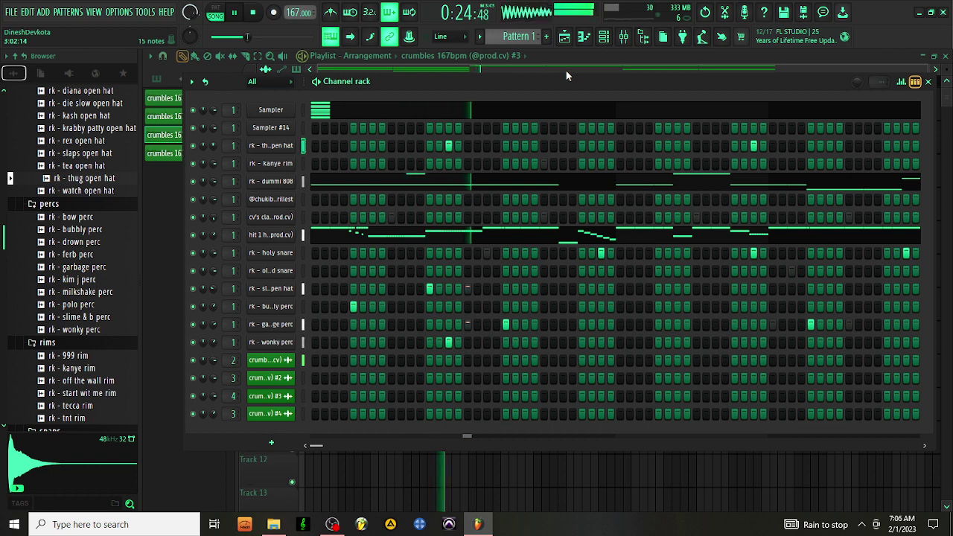
- Make the Track 5 Pattern 1 clip at bar 33 a unique pattern
{"action": "key", "text": "F6"}
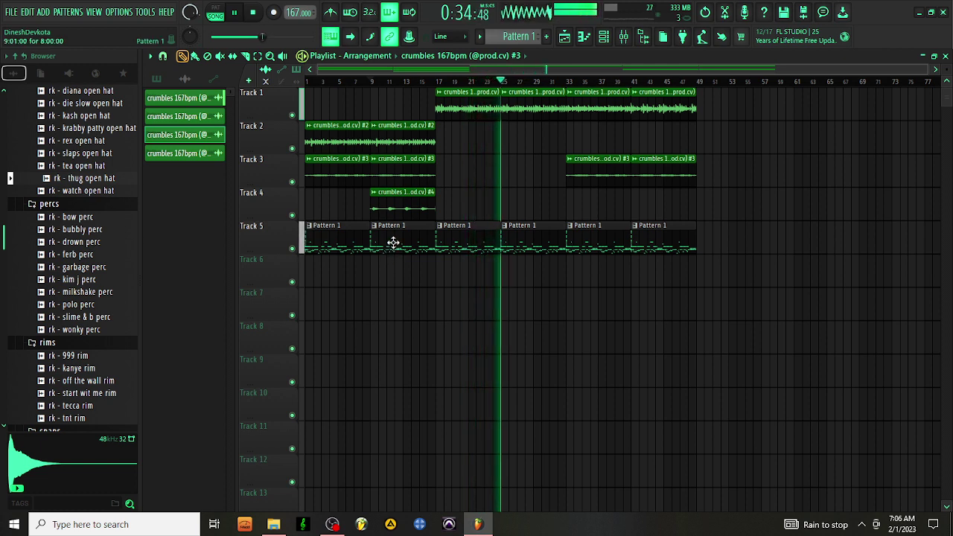
{"action": "right_click", "coordinate": [567, 232]}
{"action": "left_click", "coordinate": [598, 303]}
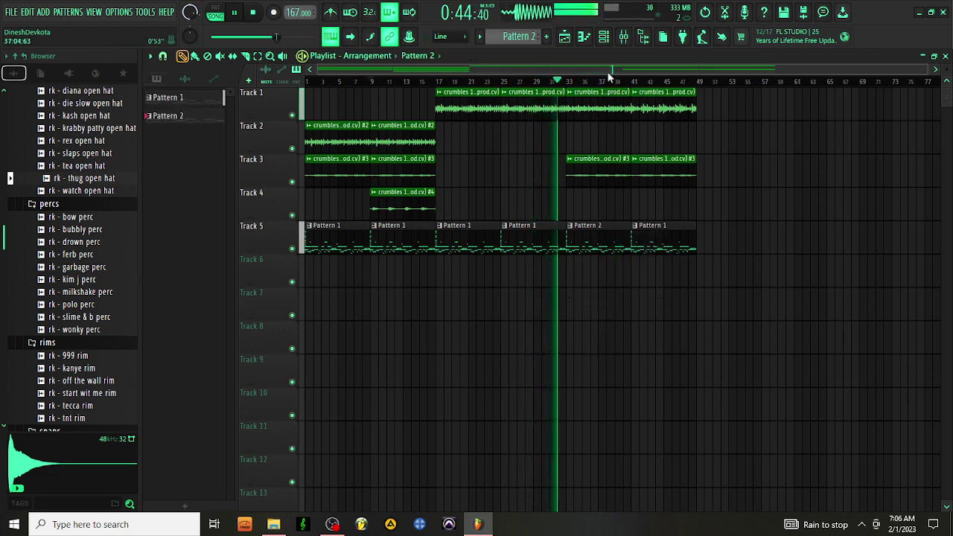
- Cut all the notes of the hit 1 h..prod.cv channel from Pattern 2
{"action": "key", "text": "F6"}
{"action": "right_click", "coordinate": [274, 214]}
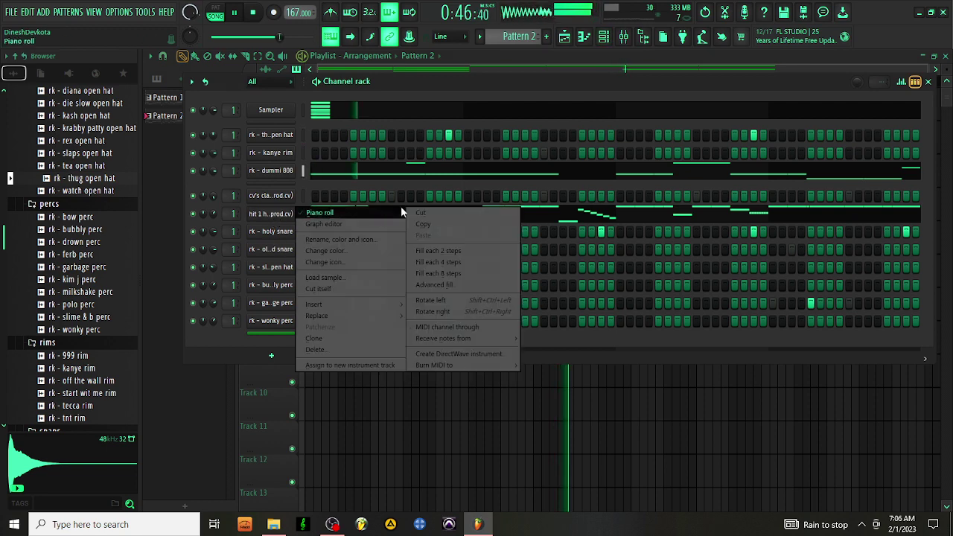
{"action": "left_click", "coordinate": [425, 213]}
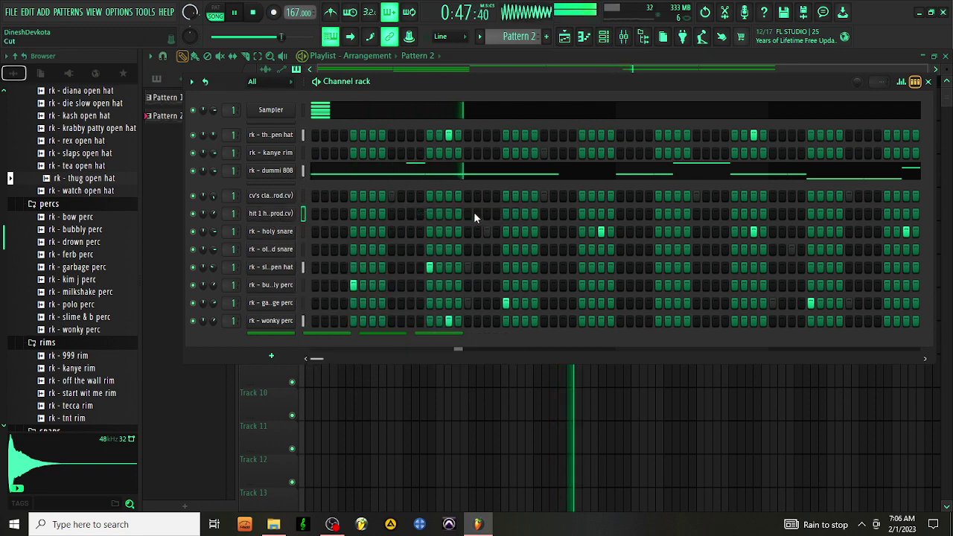
{"action": "left_click", "coordinate": [533, 66]}
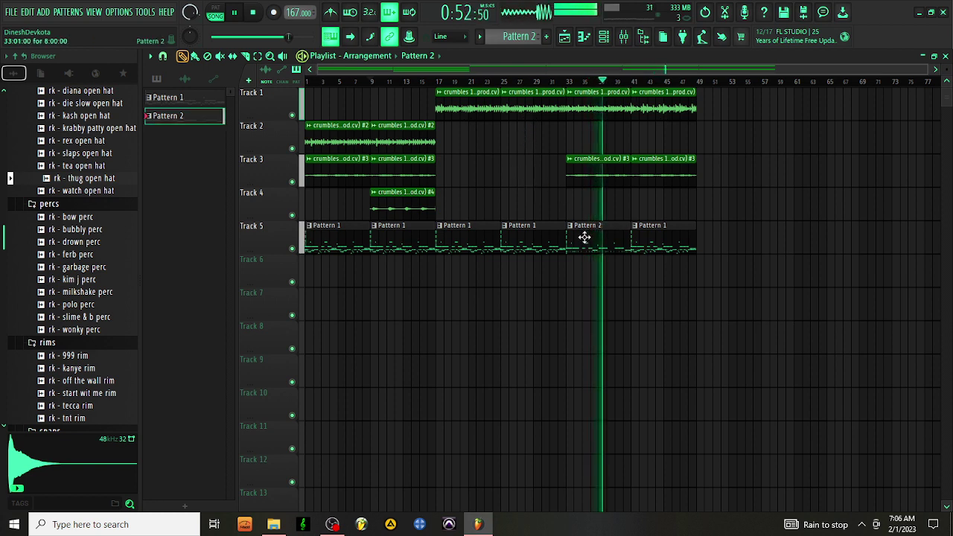
- Replace the Track 5 Pattern 1 clips at bars 1 and 9 with Pattern 2, ending the second clip at bar 16
{"action": "right_click", "coordinate": [332, 245]}
{"action": "left_click", "coordinate": [305, 240]}
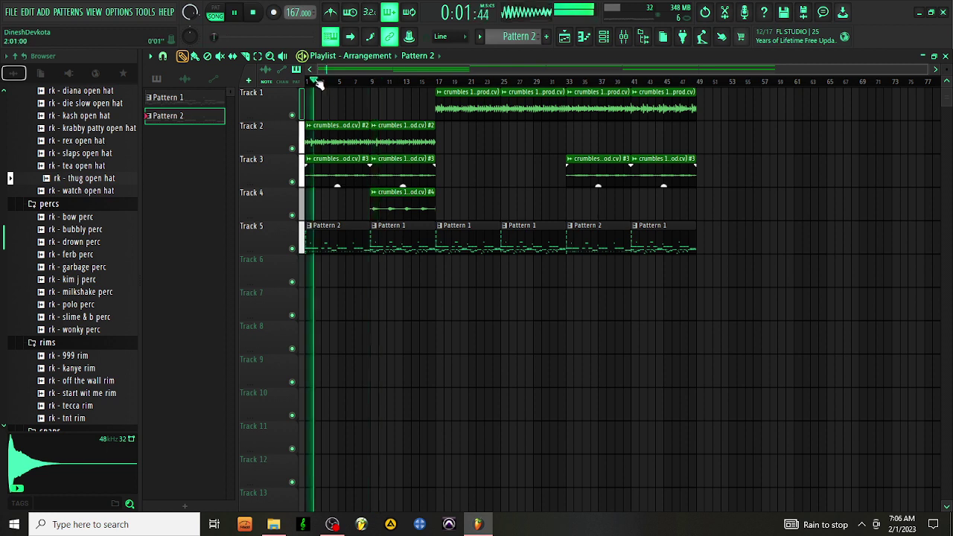
{"action": "right_click", "coordinate": [376, 244]}
{"action": "left_click", "coordinate": [374, 247]}
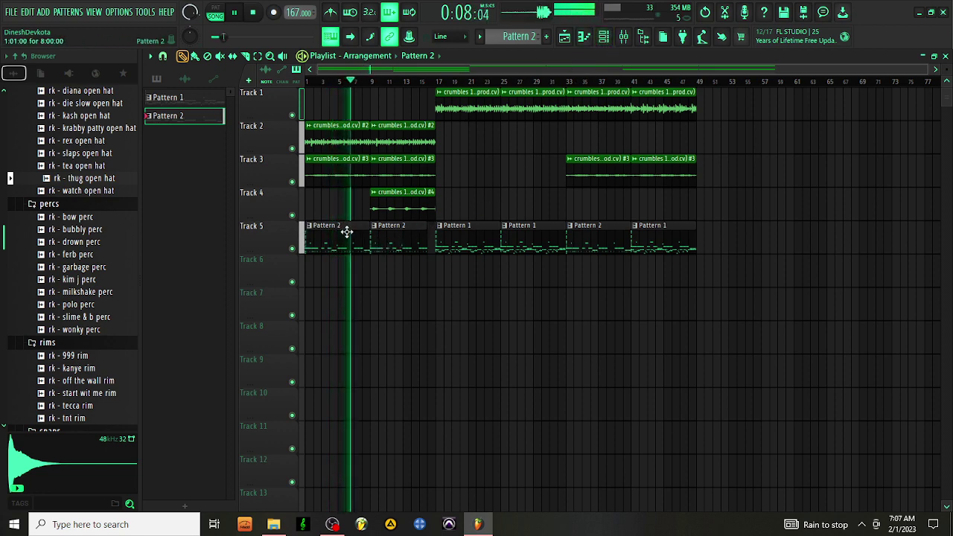
- In Pattern 2's rk - dummi 808 piano roll, merge the two D#5 notes in bar 4 into one sustained note of the same overall length
{"action": "left_click", "coordinate": [604, 36]}
{"action": "left_click", "coordinate": [362, 166]}
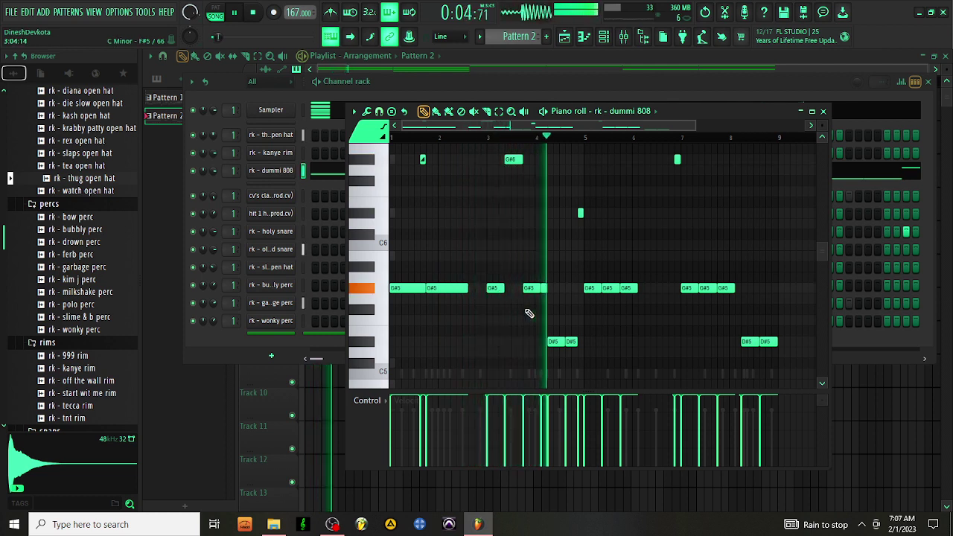
{"action": "key", "text": "space"}
{"action": "key", "text": "space"}
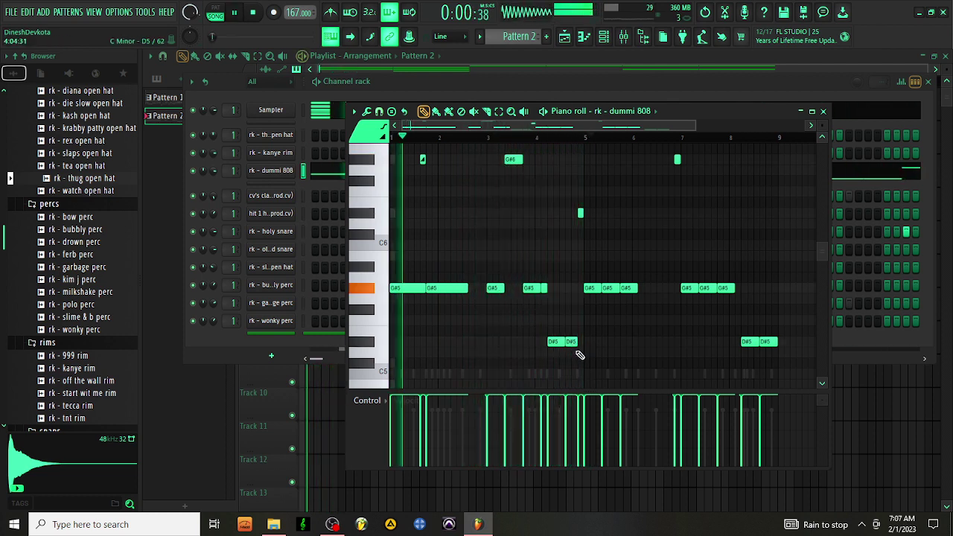
{"action": "left_click_drag", "start_coordinate": [578, 344], "coordinate": [586, 351]}
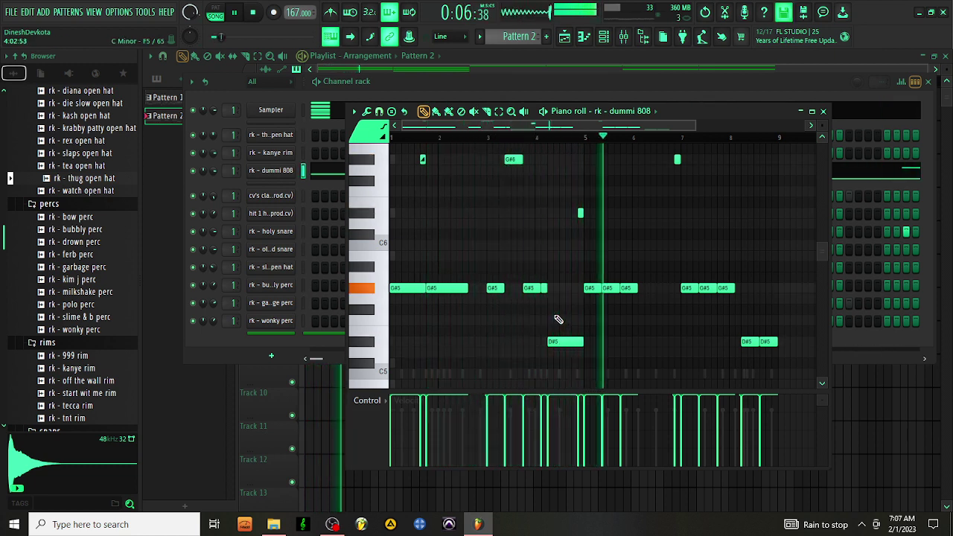
{"action": "left_click_drag", "start_coordinate": [585, 343], "coordinate": [577, 343]}
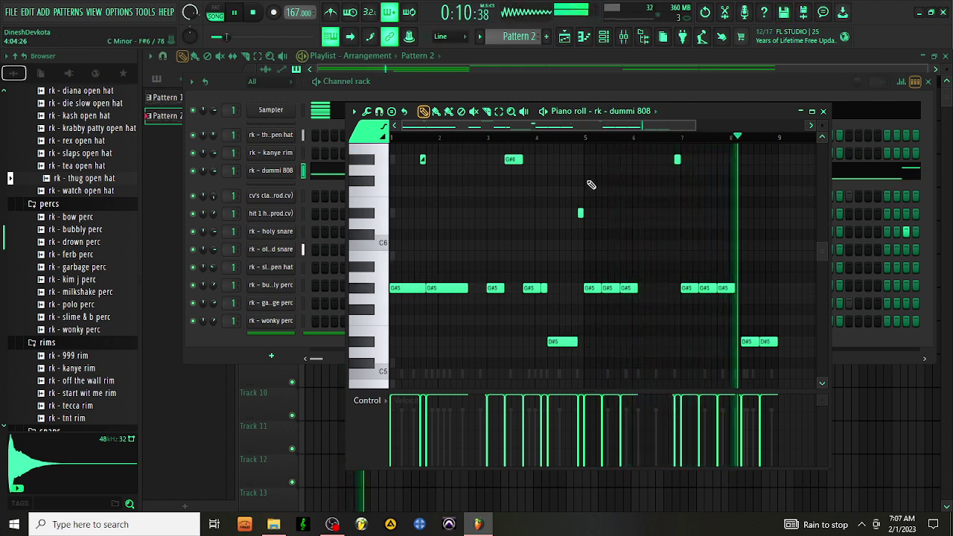
{"action": "left_click", "coordinate": [823, 111]}
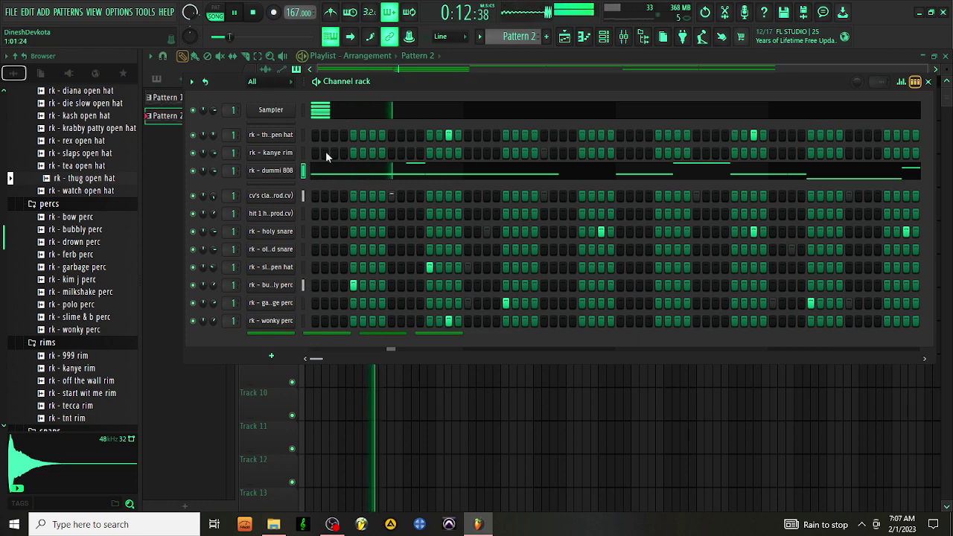
{"action": "left_click", "coordinate": [583, 66]}
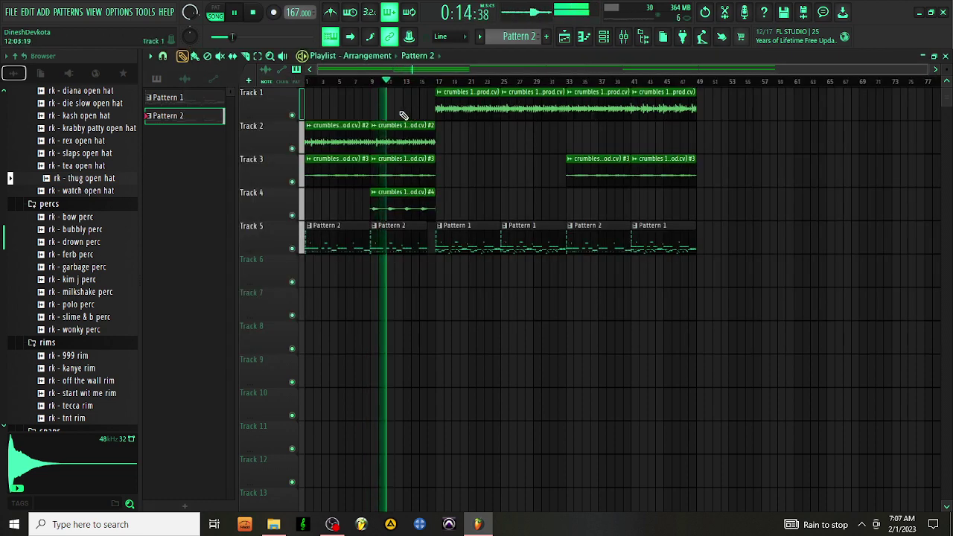
- Try a copy of the crumbles #4 clip on Track 4 at bar 17 and remove it
{"action": "left_click", "coordinate": [394, 193]}
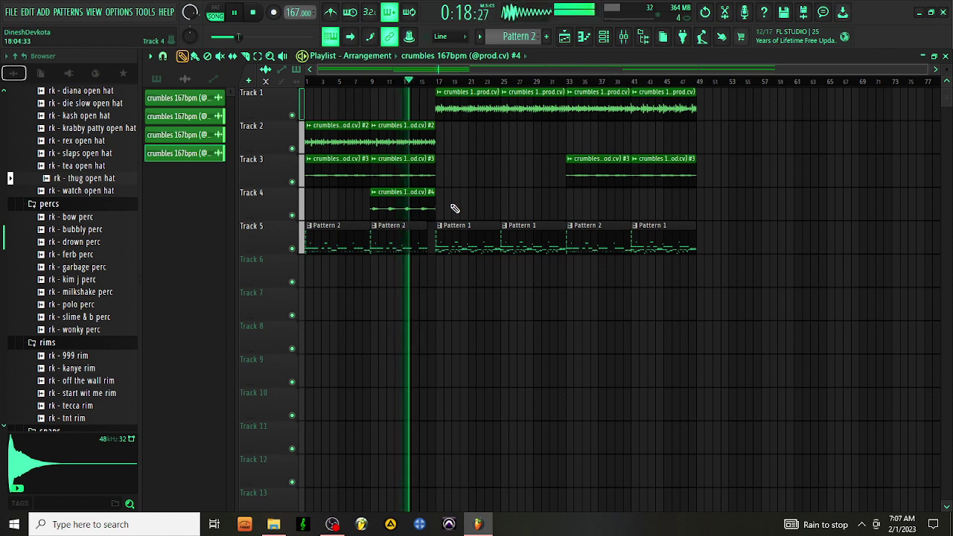
{"action": "double_click", "coordinate": [415, 205]}
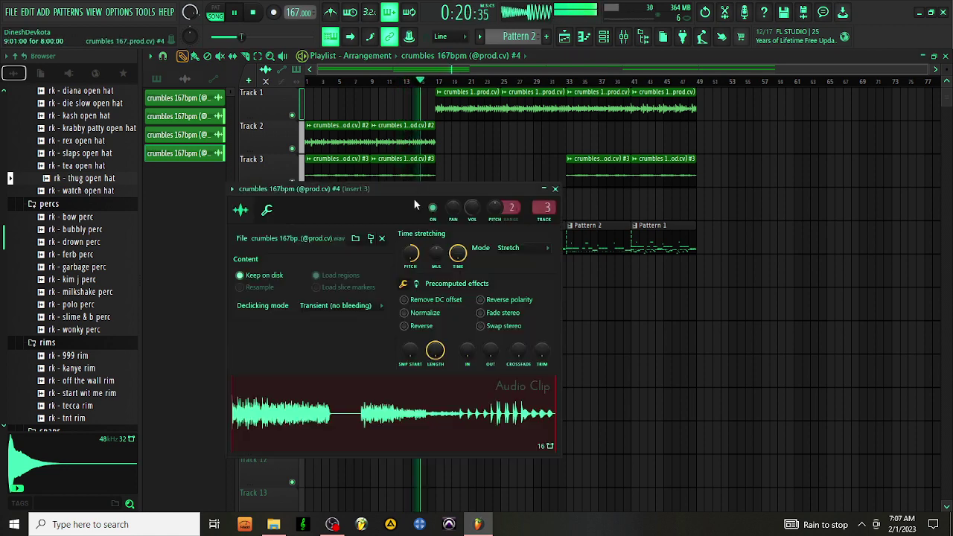
{"action": "key", "text": "Escape"}
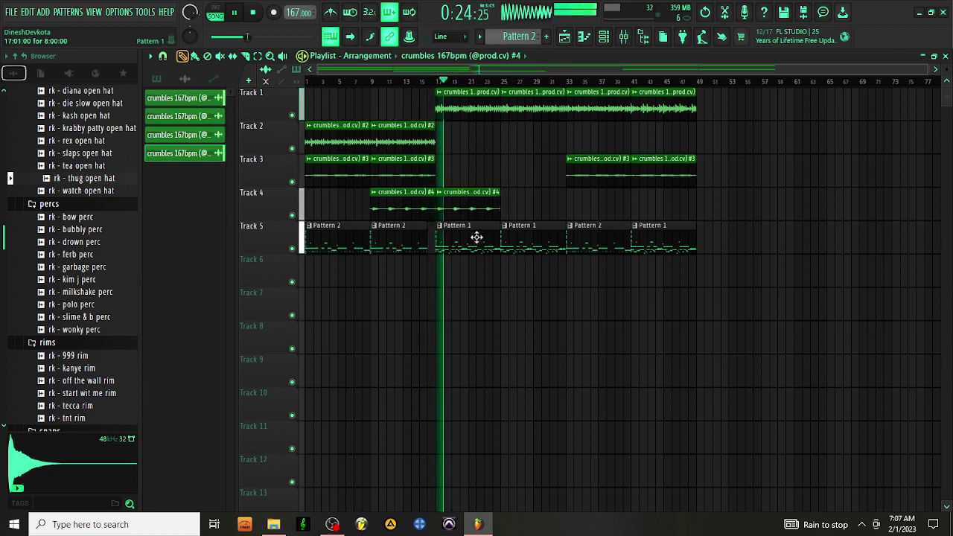
{"action": "right_click", "coordinate": [469, 208]}
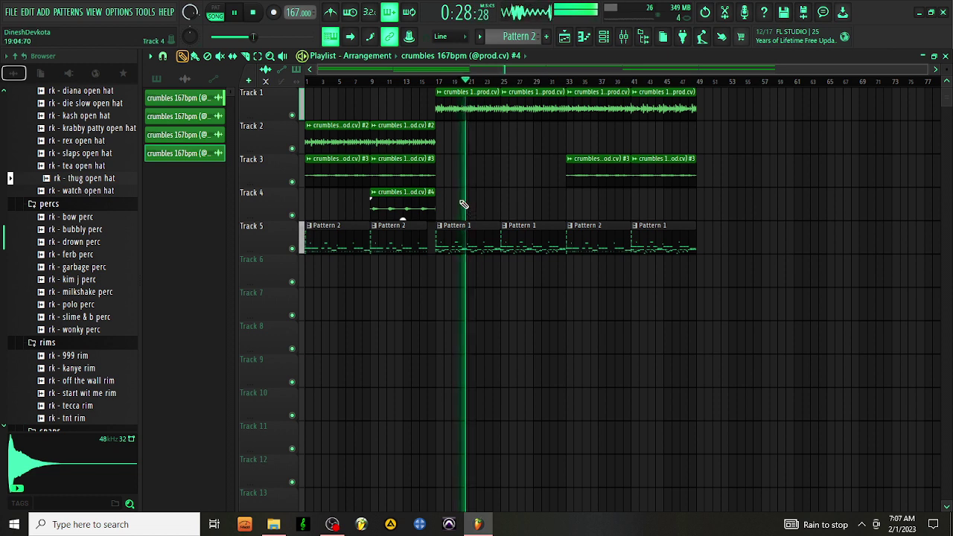
- On Track 5, trim the Pattern 1 clip at bar 41 to end at bar 48 and the Pattern 2 clip at bar 33 to start at bar 35
{"action": "key", "text": "space"}
{"action": "key", "text": "space"}
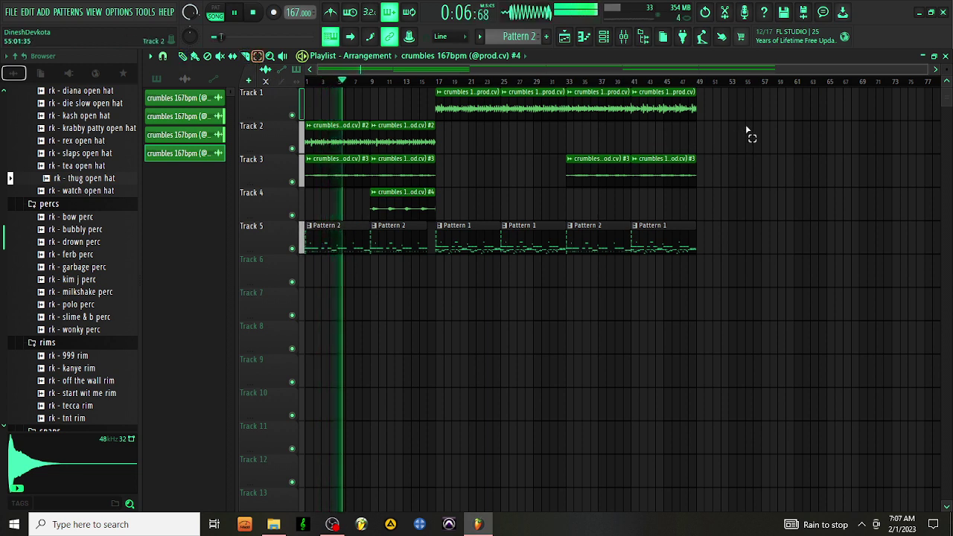
{"action": "left_click", "coordinate": [182, 58]}
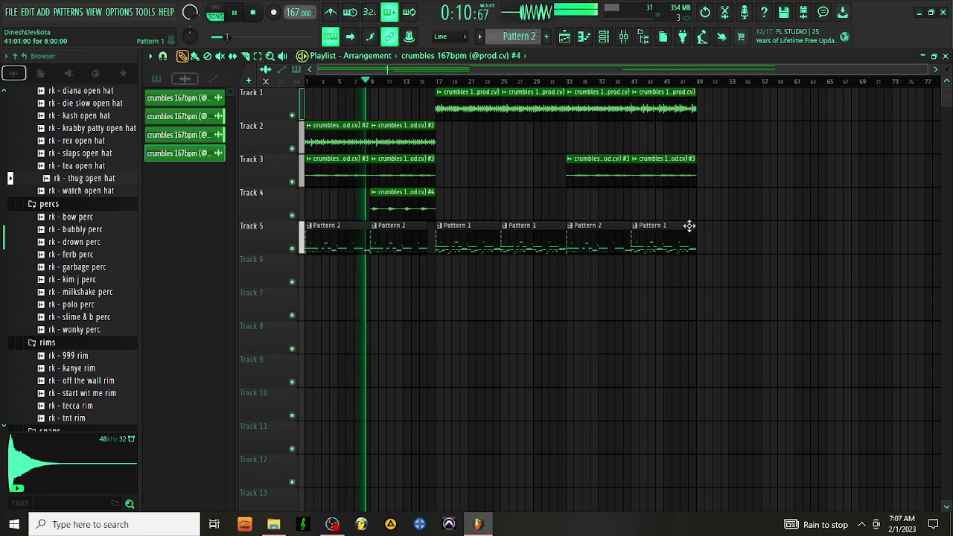
{"action": "left_click_drag", "start_coordinate": [689, 226], "coordinate": [681, 226]}
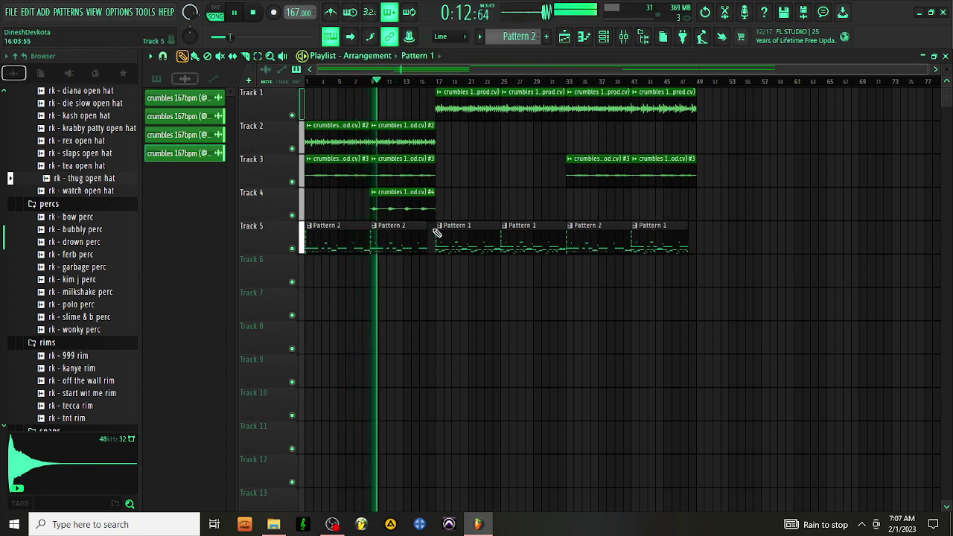
{"action": "left_click_drag", "start_coordinate": [568, 246], "coordinate": [588, 258]}
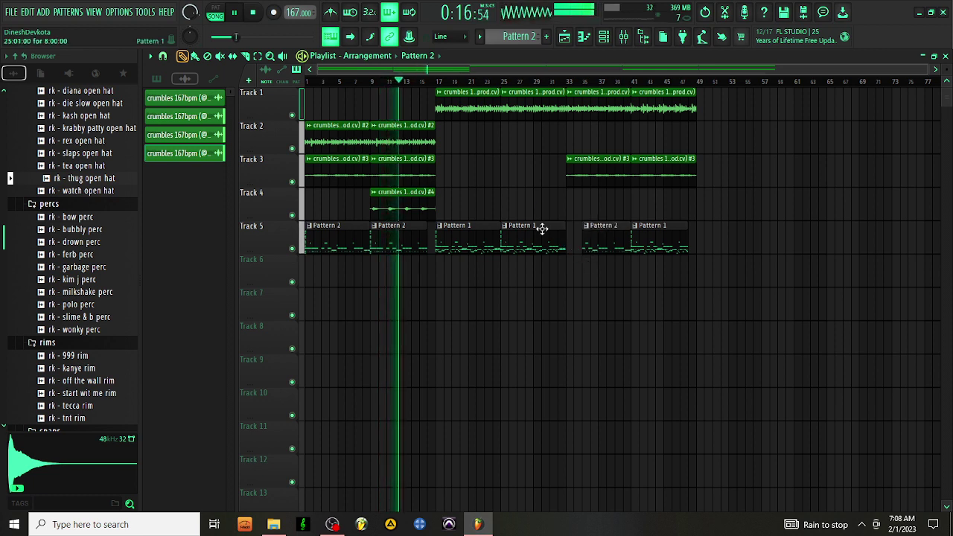
{"action": "left_click", "coordinate": [568, 81]}
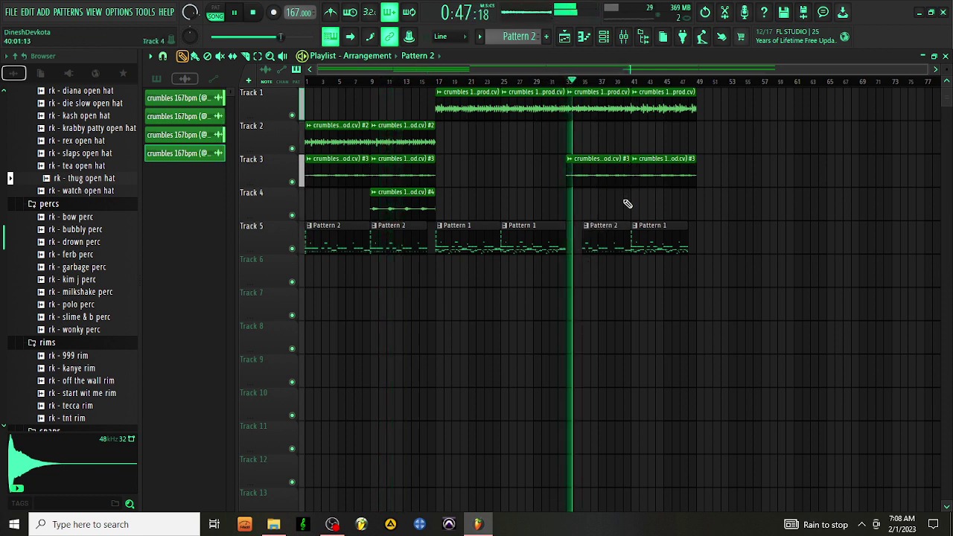
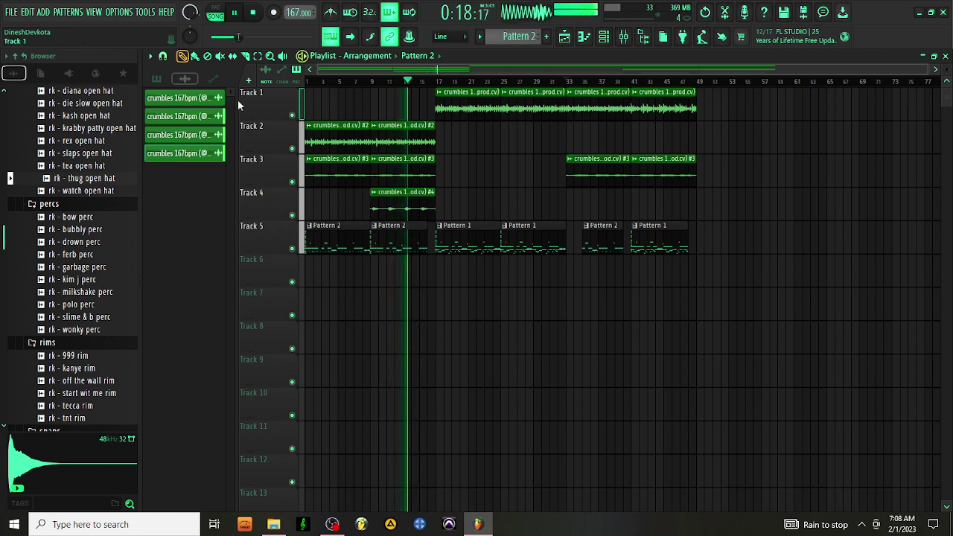
- Select all playlist clips from bar 17 to bar 48 and duplicate them twice, directly following the section
{"action": "key", "text": "e"}
{"action": "left_click_drag", "start_coordinate": [776, 104], "coordinate": [441, 248]}
{"action": "key", "text": "ctrl+b"}
{"action": "key", "text": "ctrl+b"}
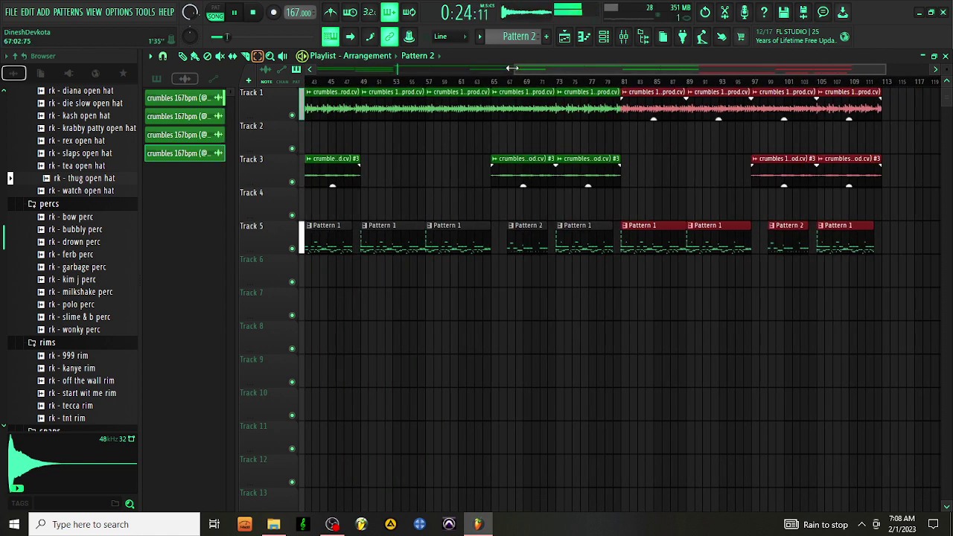
{"action": "left_click_drag", "start_coordinate": [513, 68], "coordinate": [314, 68]}
{"action": "left_click", "coordinate": [645, 308]}
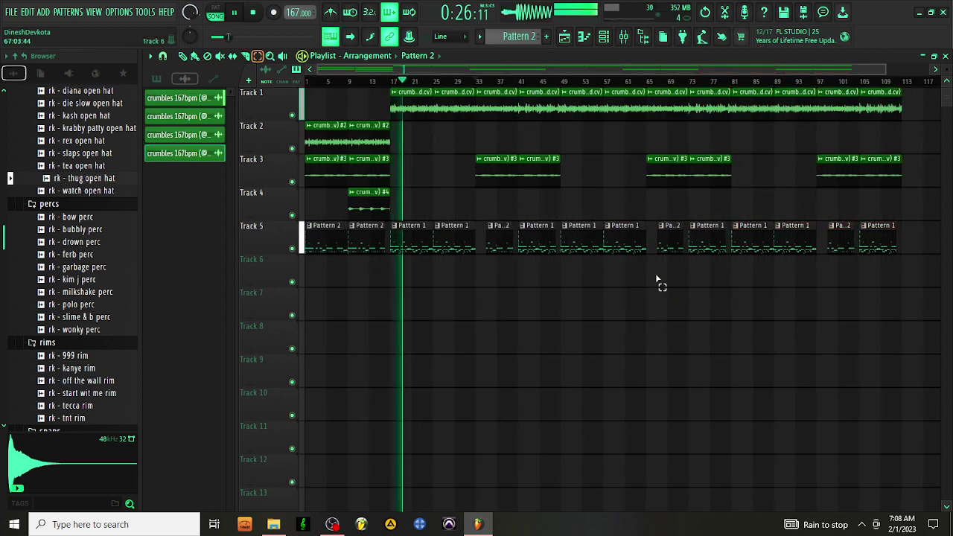
- Place crumbles #2 clips on Track 2 at bars 113 and 121, plus crumbles #3 on Track 3 and crumbles #4 on Track 4 at bar 121
{"action": "left_click", "coordinate": [183, 55]}
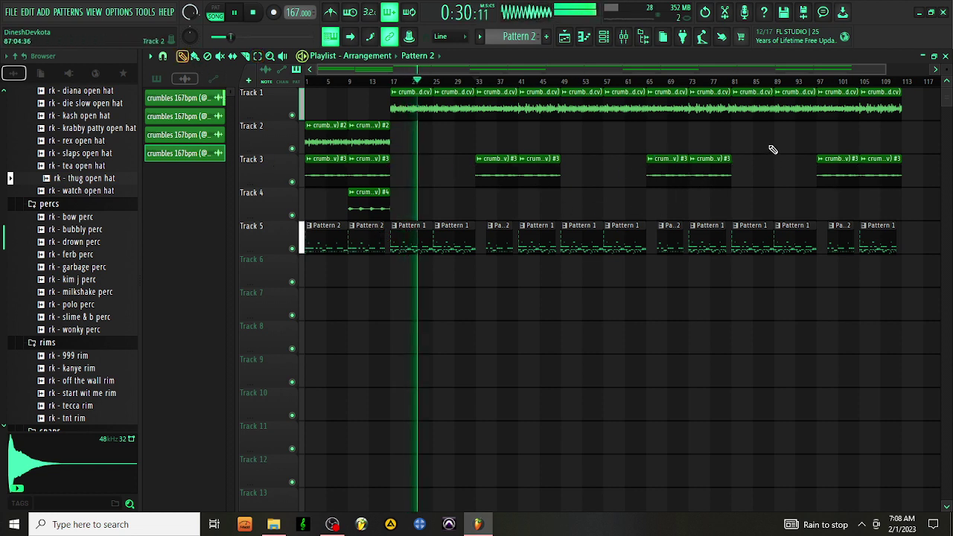
{"action": "left_click", "coordinate": [380, 142]}
{"action": "left_click", "coordinate": [907, 140]}
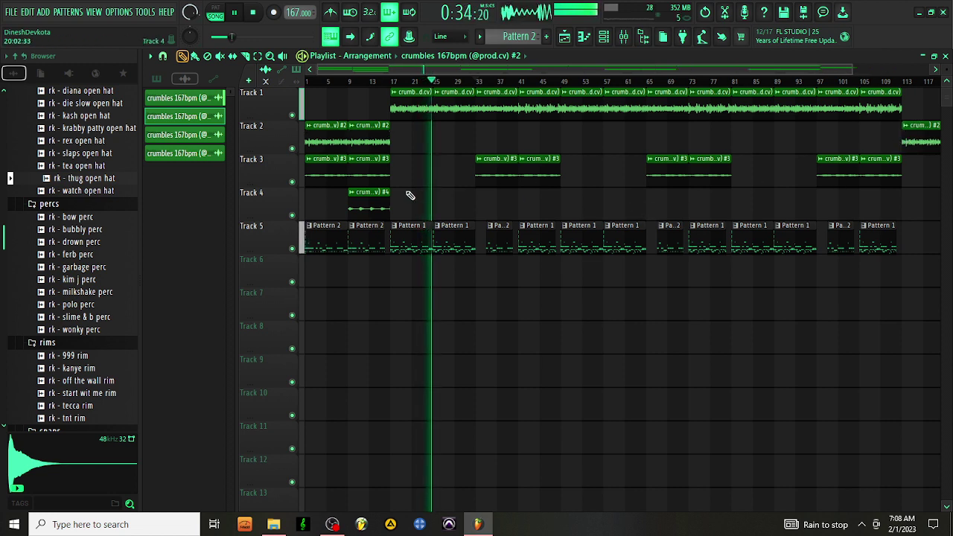
{"action": "left_click", "coordinate": [372, 175]}
{"action": "left_click", "coordinate": [904, 173]}
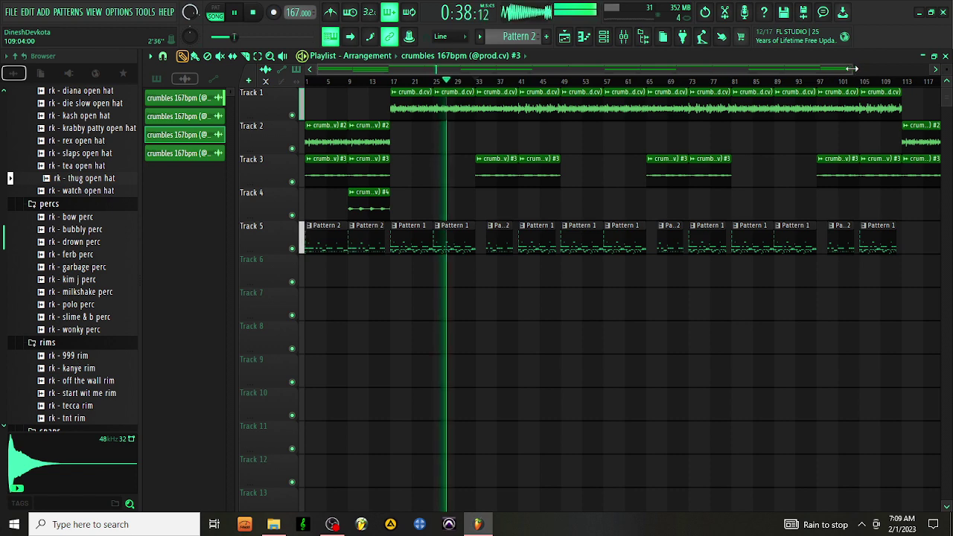
{"action": "left_click_drag", "start_coordinate": [854, 67], "coordinate": [927, 67]}
{"action": "left_click_drag", "start_coordinate": [828, 176], "coordinate": [867, 181]}
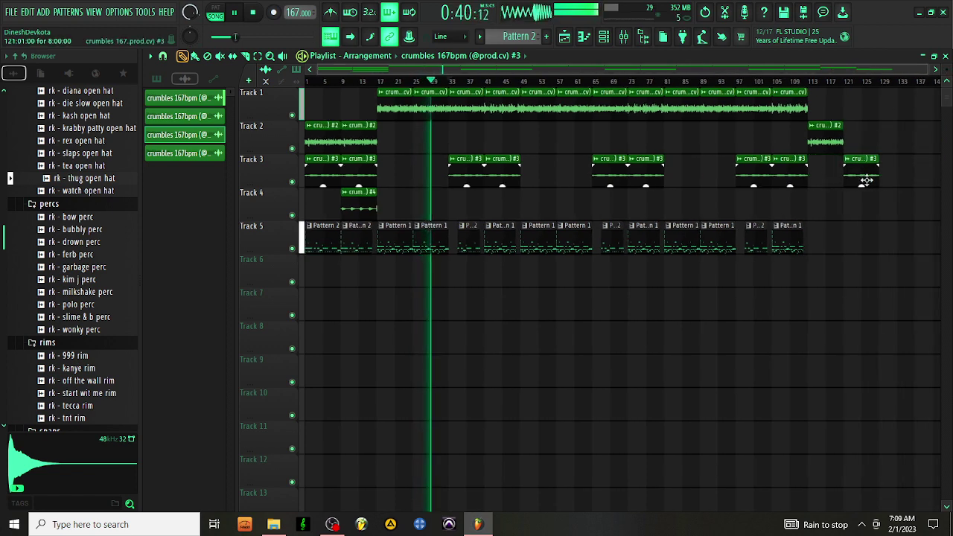
{"action": "left_click", "coordinate": [838, 143]}
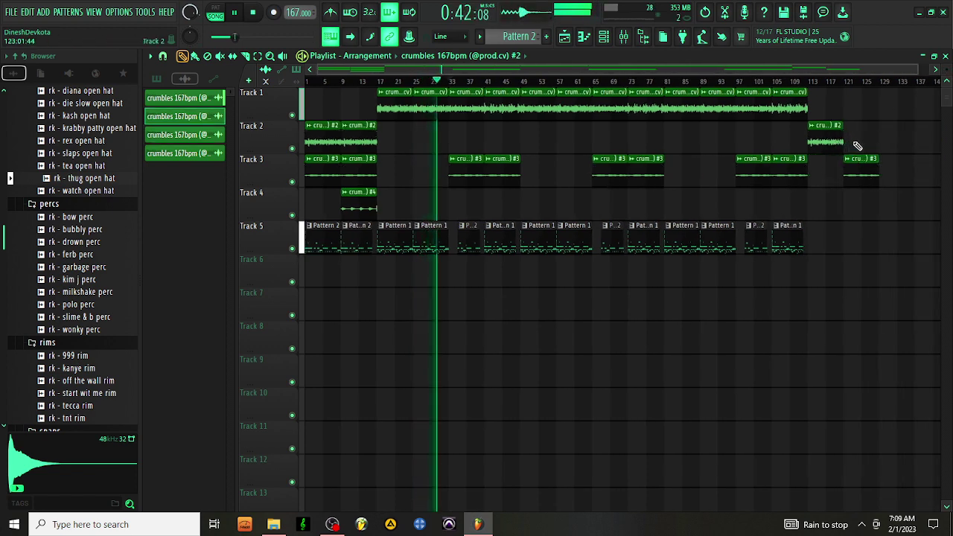
{"action": "left_click", "coordinate": [364, 207]}
{"action": "left_click", "coordinate": [847, 201]}
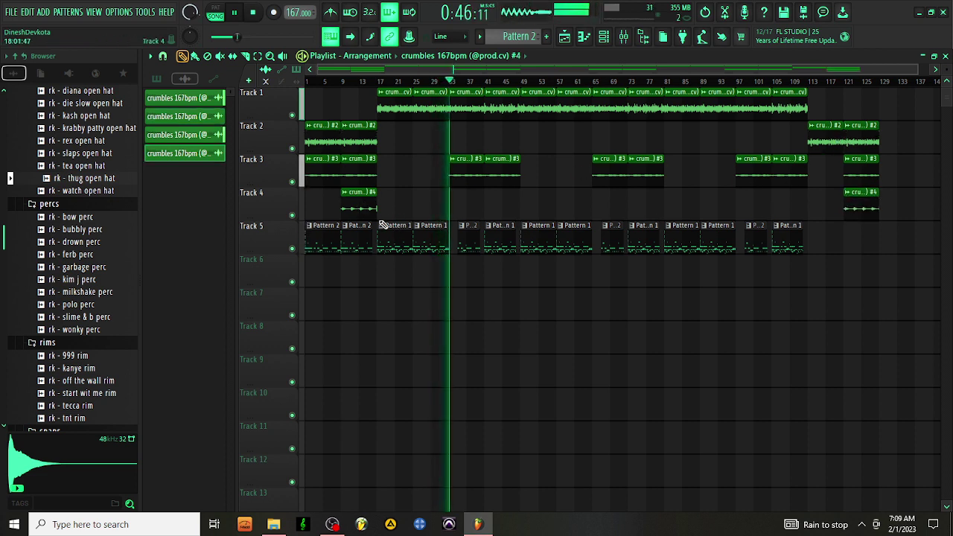
- Place a Pattern 2 clip on Track 5 at bar 113 and delete the Pattern 2 clip at bar 1
{"action": "left_click", "coordinate": [336, 247]}
{"action": "left_click", "coordinate": [811, 227]}
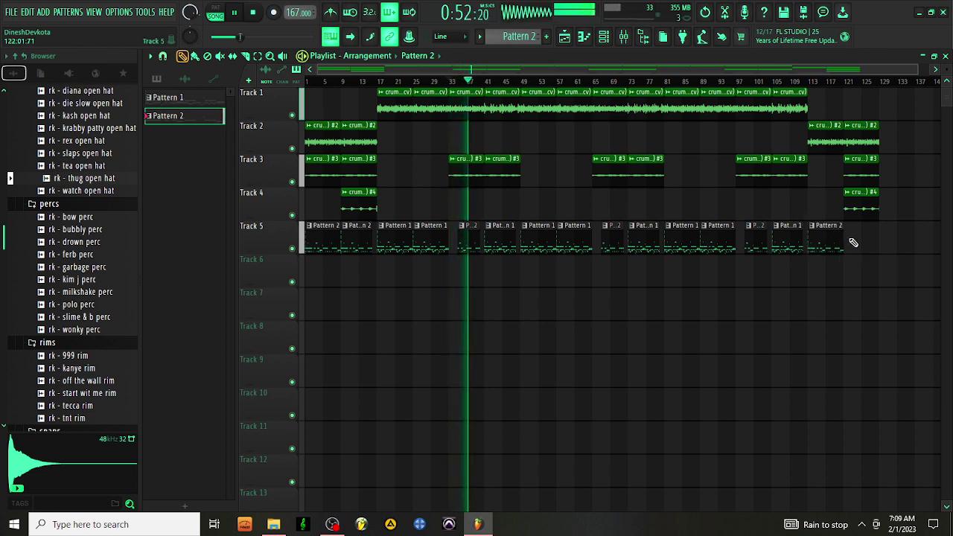
{"action": "right_click", "coordinate": [325, 238]}
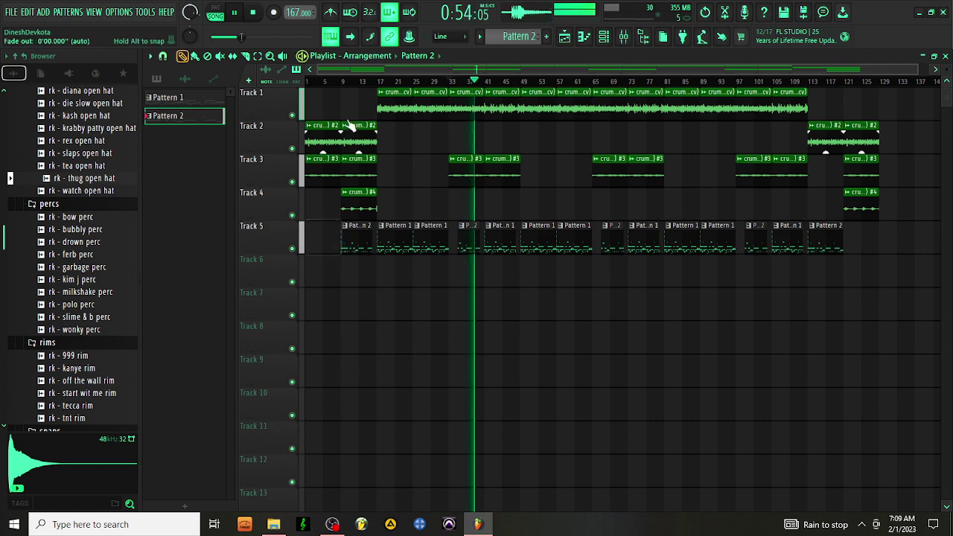
{"action": "left_click", "coordinate": [308, 81]}
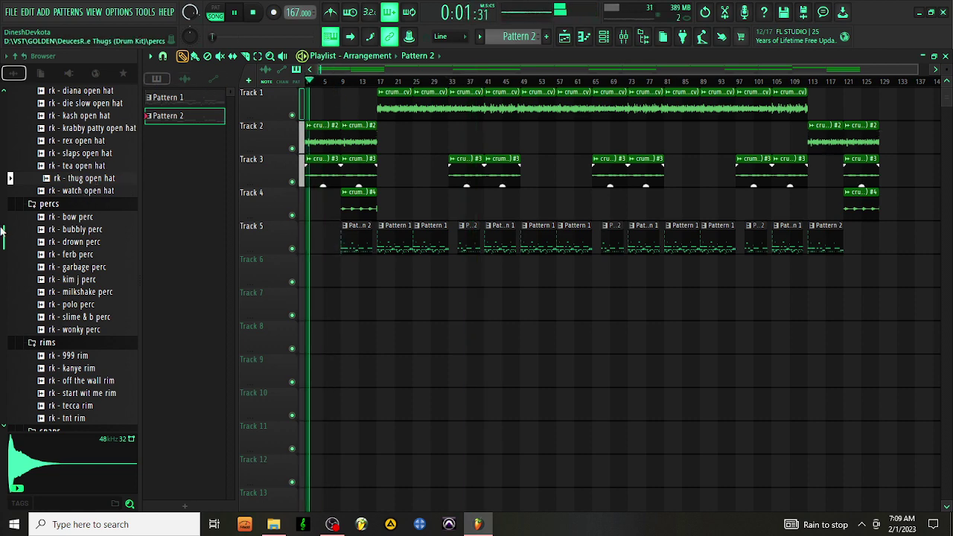
- Find the TAG DT FX sample in the browser and place it on Track 6 within the intro
{"action": "scroll", "coordinate": [96, 248], "scroll_direction": "down", "scroll_amount": 15}
{"action": "scroll", "coordinate": [52, 361], "scroll_direction": "up", "scroll_amount": 8}
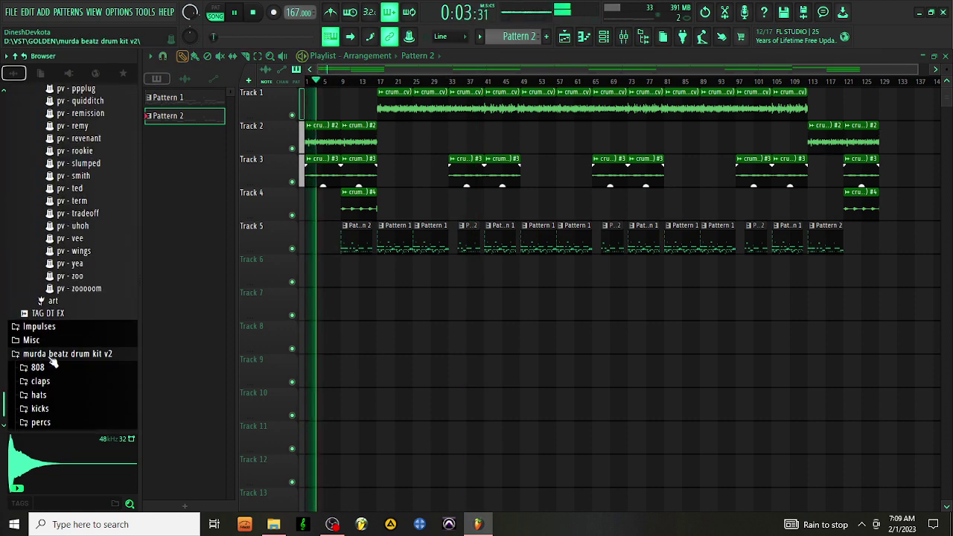
{"action": "left_click_drag", "start_coordinate": [63, 320], "coordinate": [336, 269]}
- Route the TAG DT FX audio clip to mixer track 5 and lower that track's volume fader
{"action": "double_click", "coordinate": [337, 269]}
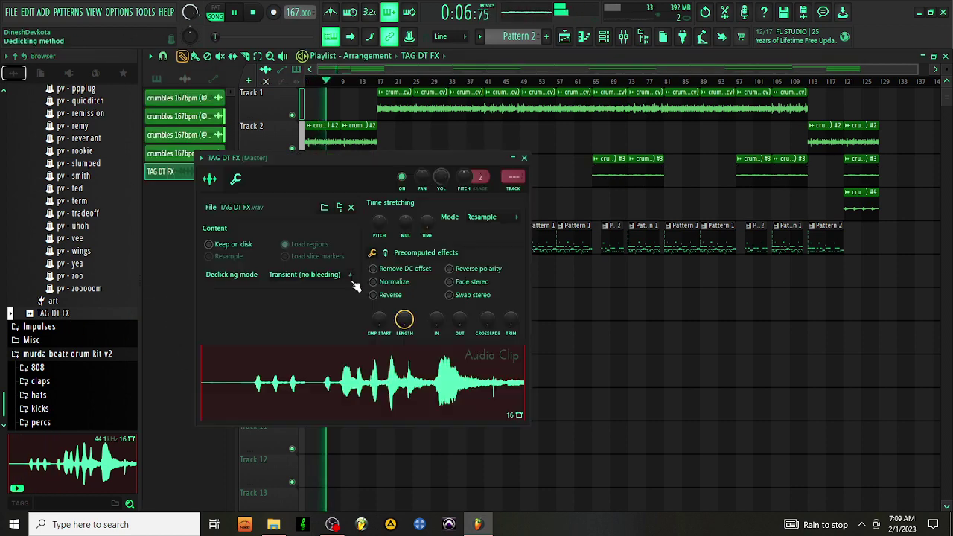
{"action": "double_click", "coordinate": [514, 176]}
{"action": "left_click_drag", "start_coordinate": [398, 403], "coordinate": [401, 422]}
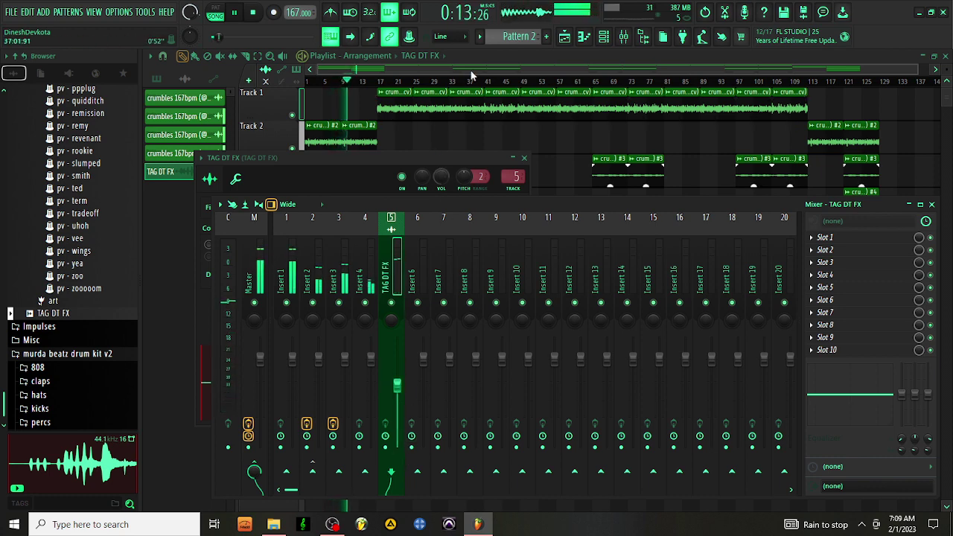
- Move the TAG DT FX clip on Track 6 earlier in the intro, to start at bar 3
{"action": "left_click", "coordinate": [470, 69]}
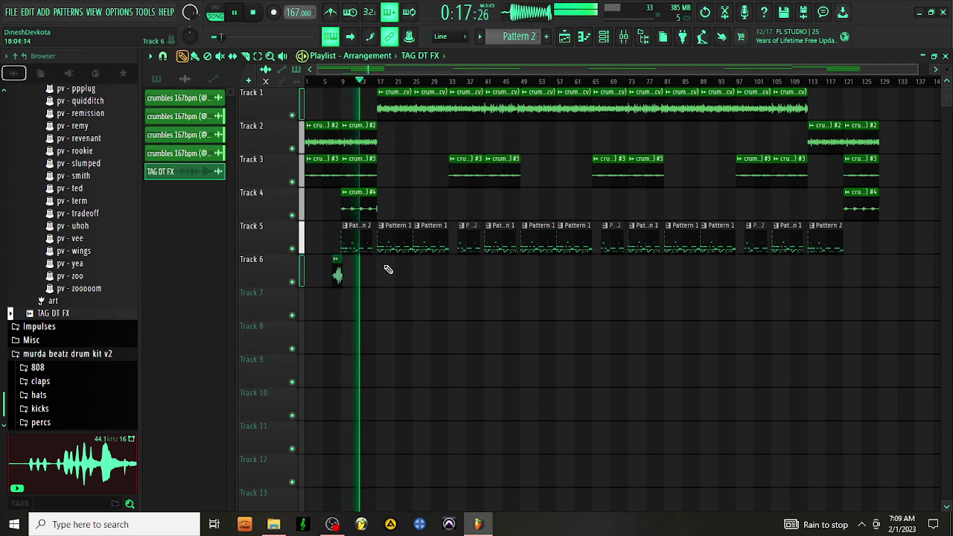
{"action": "left_click_drag", "start_coordinate": [337, 275], "coordinate": [322, 274]}
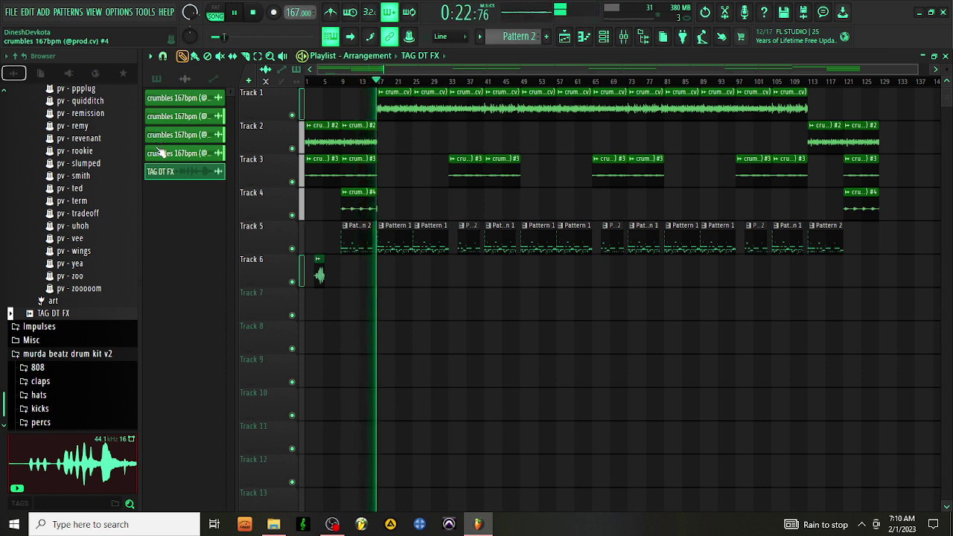
- Load WaveShell1-VST 14.0_x64 on mixer Insert 2 and choose its SoundShifter Pitch Stereo plugin
{"action": "left_click", "coordinate": [625, 41]}
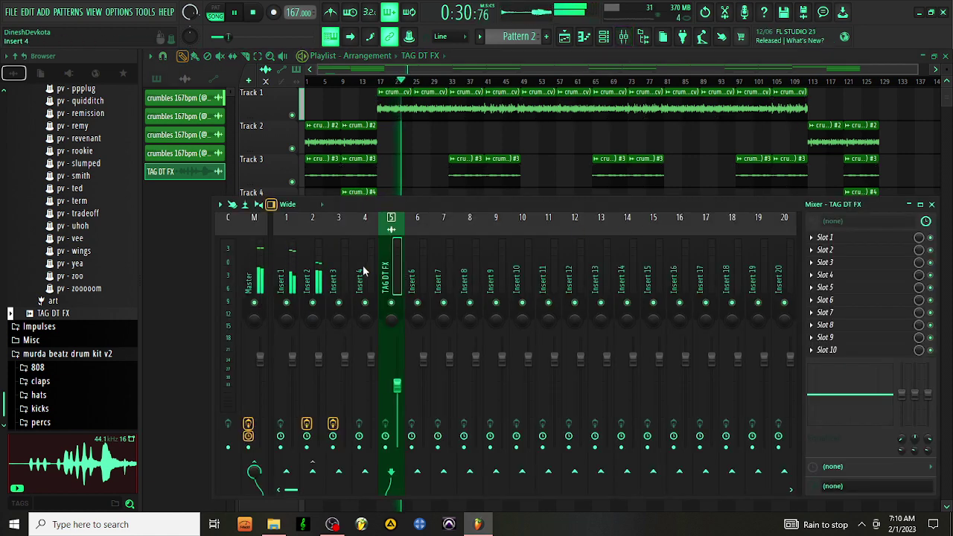
{"action": "left_click", "coordinate": [319, 236]}
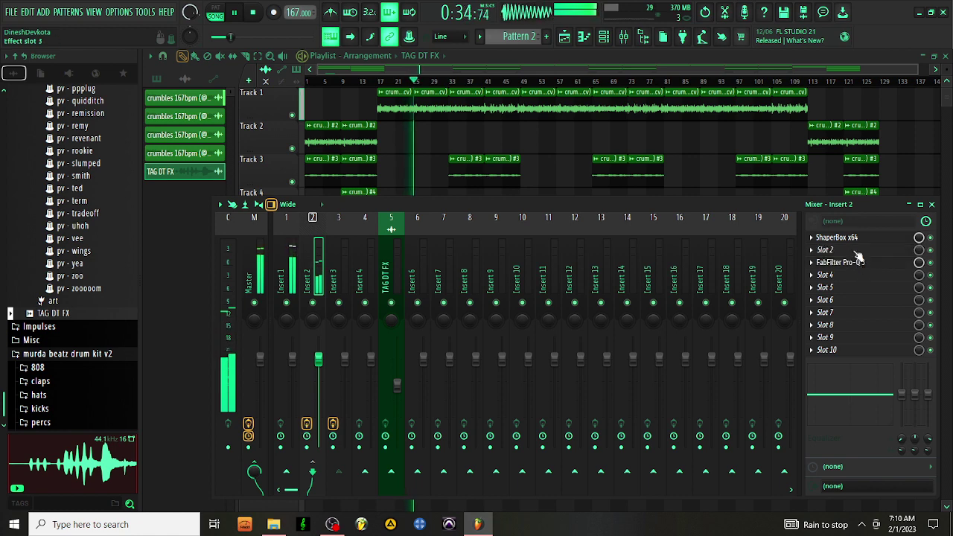
{"action": "left_click", "coordinate": [851, 253]}
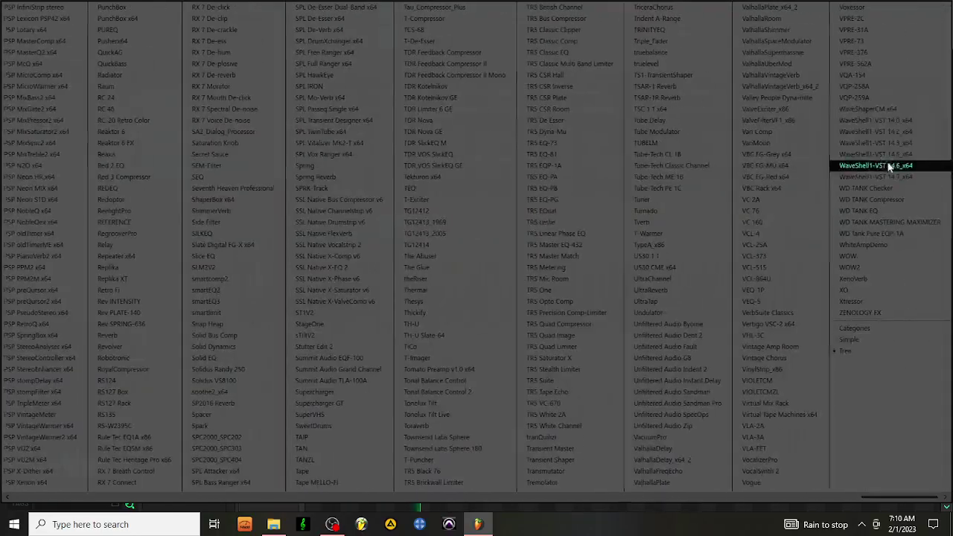
{"action": "left_click", "coordinate": [907, 121]}
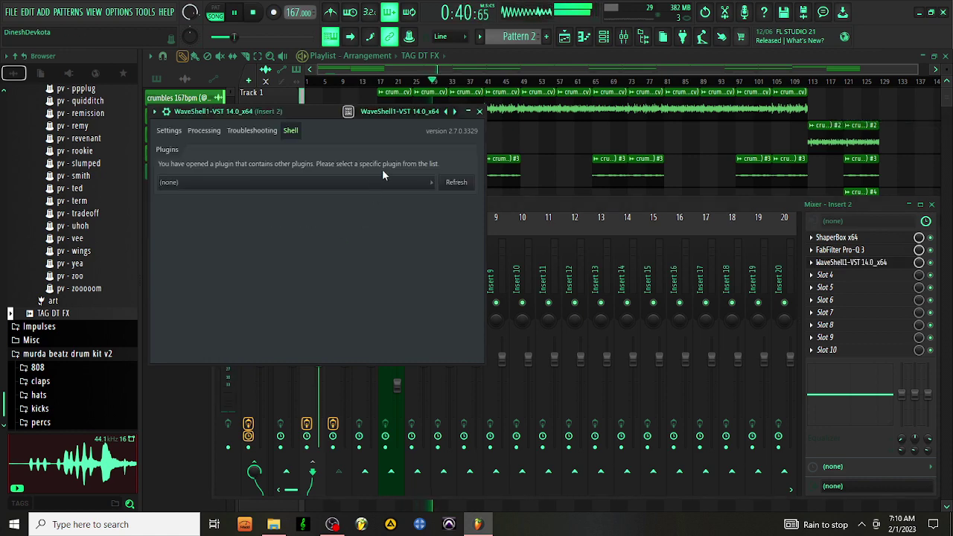
{"action": "left_click", "coordinate": [382, 179]}
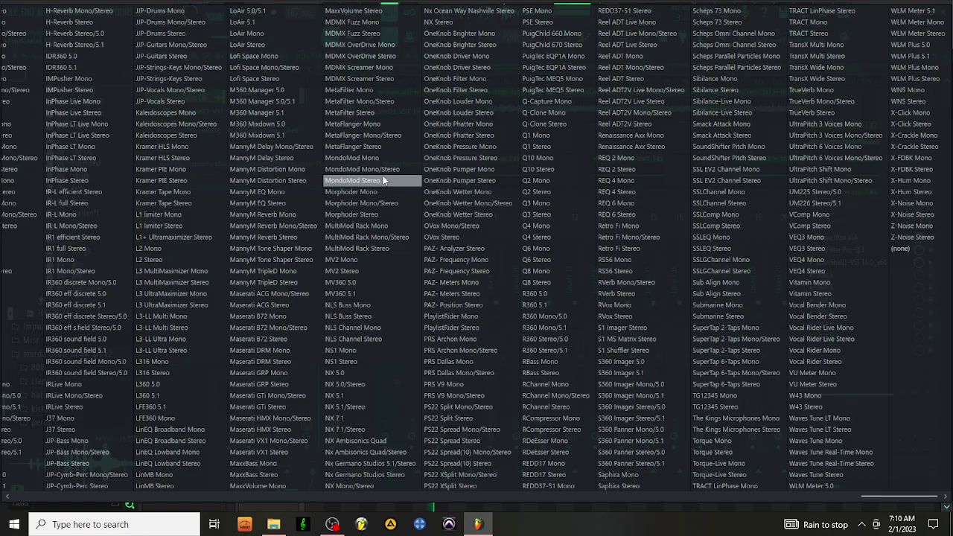
{"action": "left_click", "coordinate": [744, 158]}
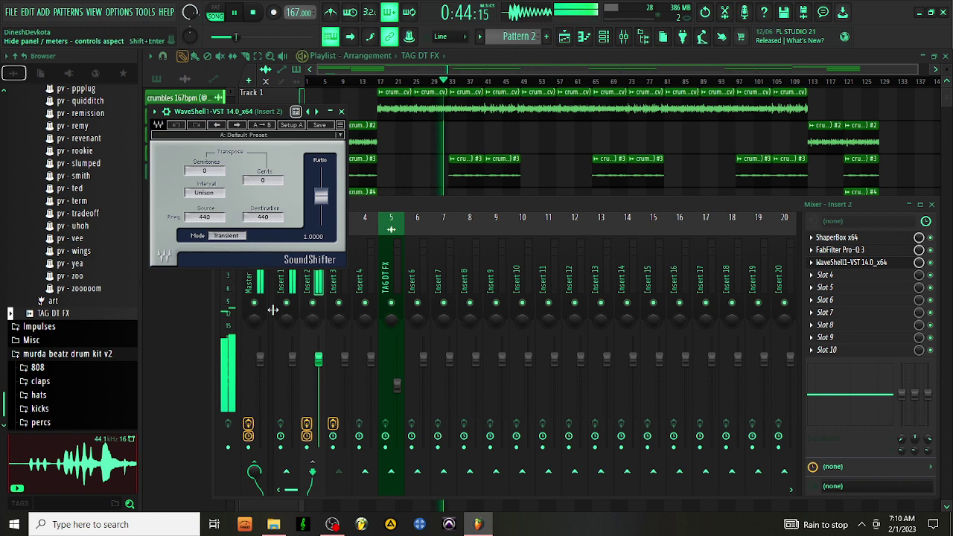
- Set SoundShifter to Sync mode and an interval of - Octave, and place it before FabFilter Pro-Q 3 in Insert 2's effect chain
{"action": "left_click", "coordinate": [234, 235]}
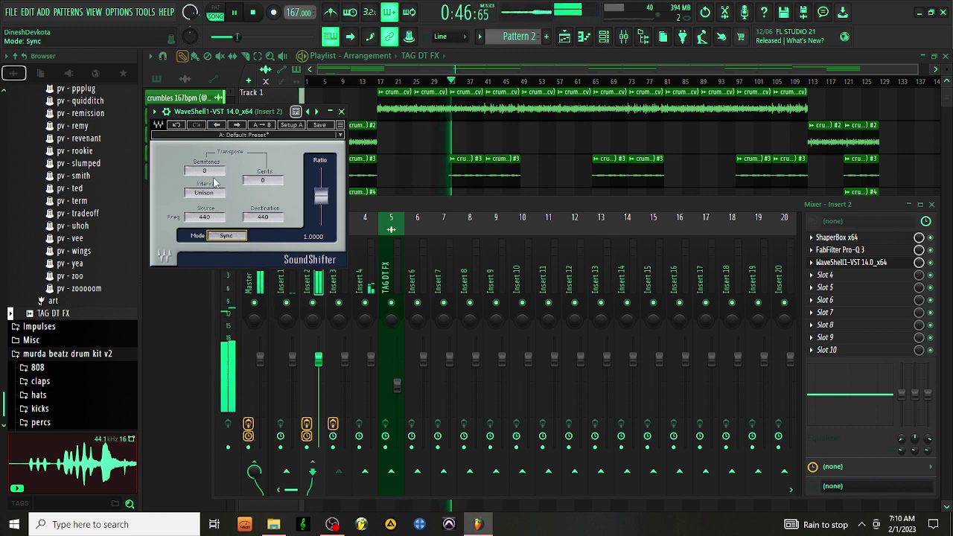
{"action": "left_click_drag", "start_coordinate": [209, 192], "coordinate": [213, 195]}
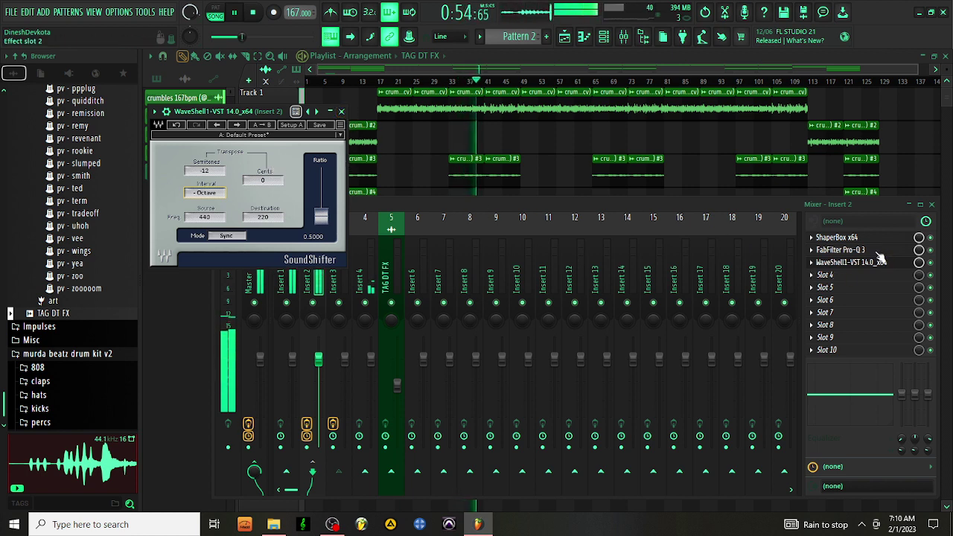
{"action": "left_click", "coordinate": [877, 251]}
{"action": "left_click_drag", "start_coordinate": [879, 256], "coordinate": [877, 268]}
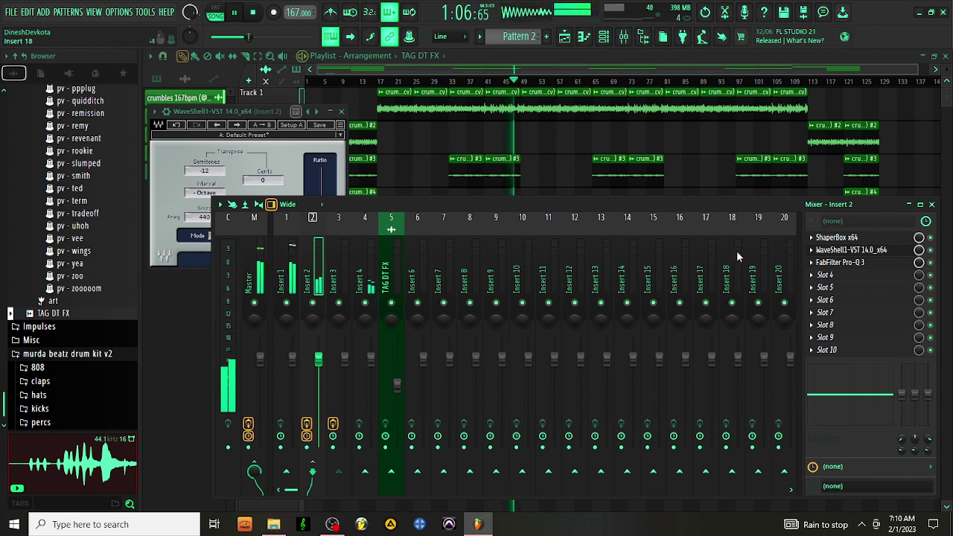
- Check Insert 2's FabFilter Pro-Q 3 curve and boost the mixer track EQ by 1.0 dB at 4.1 kHz and 2.1 dB at 8.0 kHz
{"action": "left_click_drag", "start_coordinate": [217, 33], "coordinate": [209, 35]}
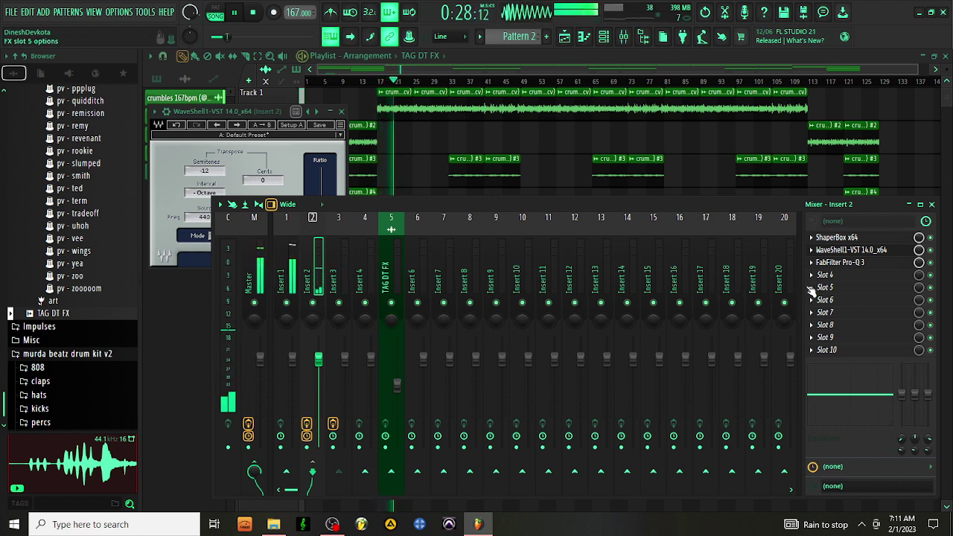
{"action": "left_click", "coordinate": [847, 265]}
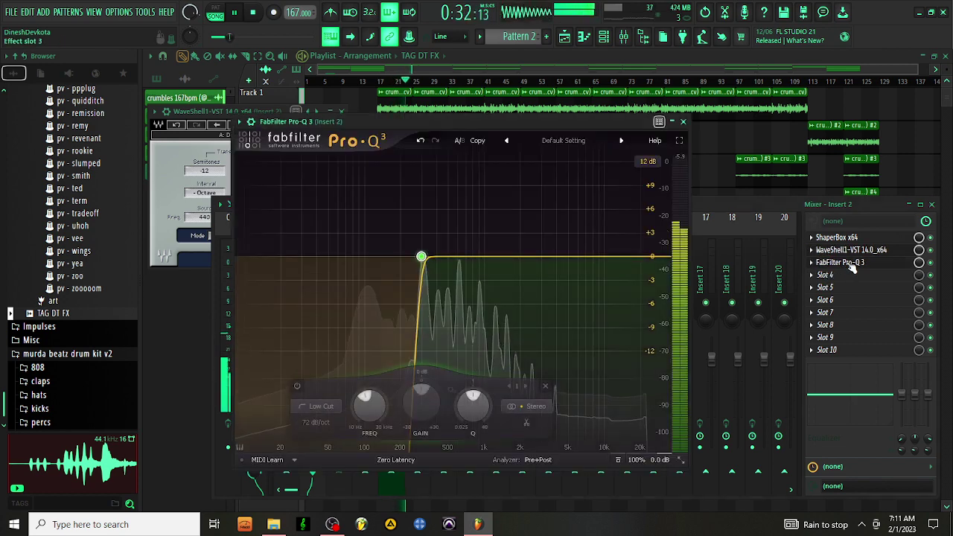
{"action": "left_click", "coordinate": [683, 121]}
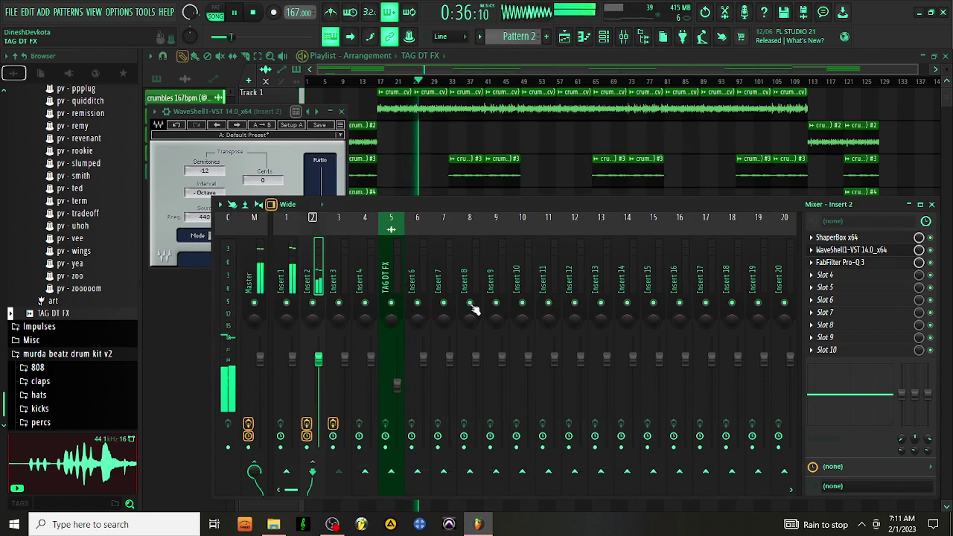
{"action": "left_click_drag", "start_coordinate": [871, 395], "coordinate": [871, 390]}
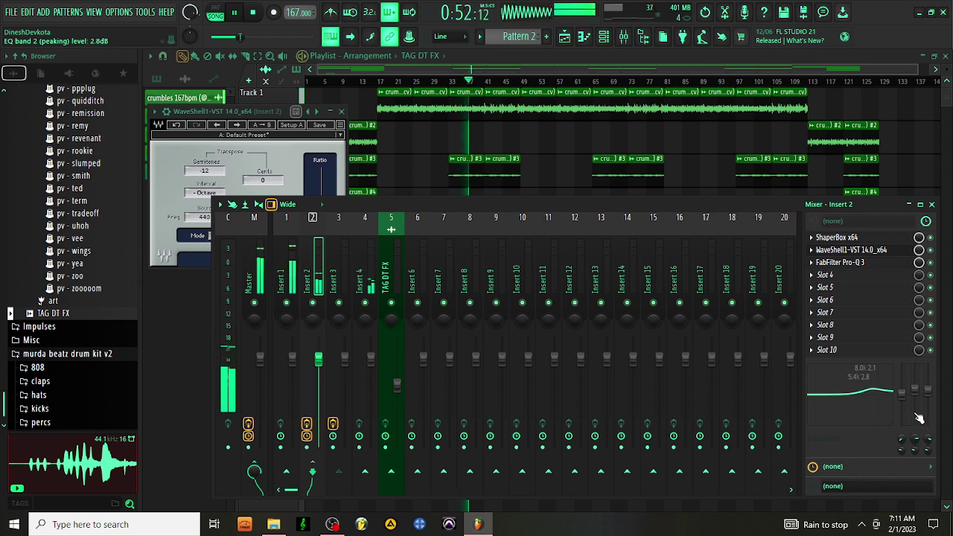
{"action": "left_click_drag", "start_coordinate": [917, 403], "coordinate": [901, 450]}
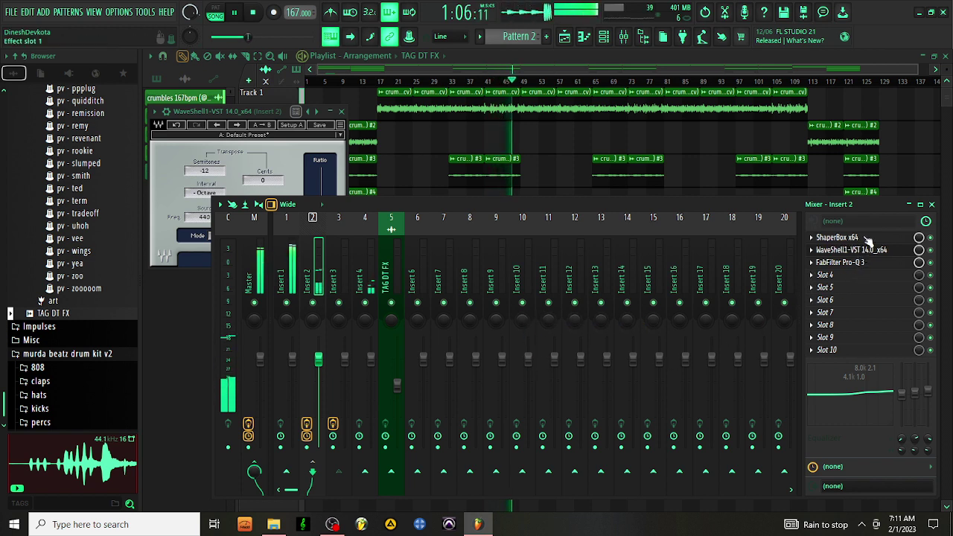
- Inspect the ShaperBox time curve on Insert 2 and disable the ShaperBox effect
{"action": "left_click", "coordinate": [837, 238]}
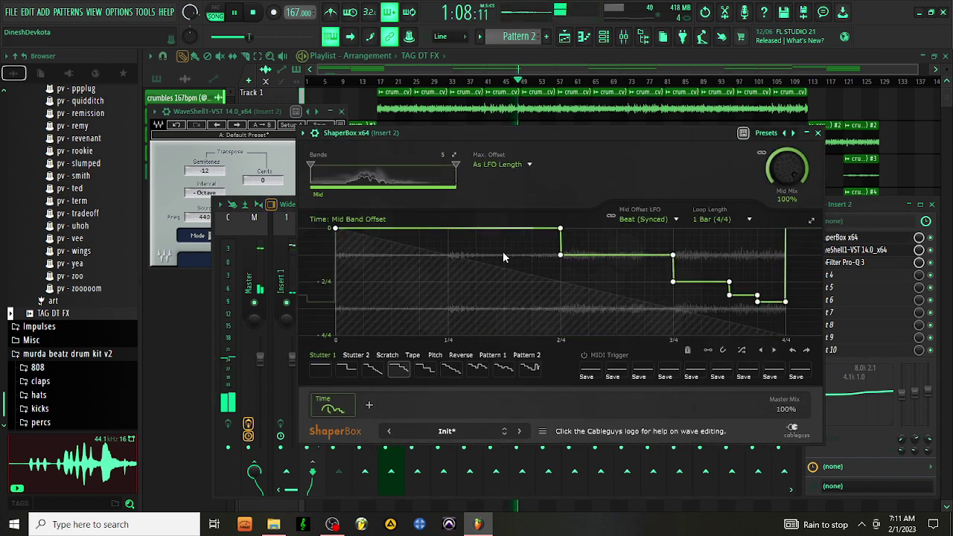
{"action": "left_click", "coordinate": [935, 245]}
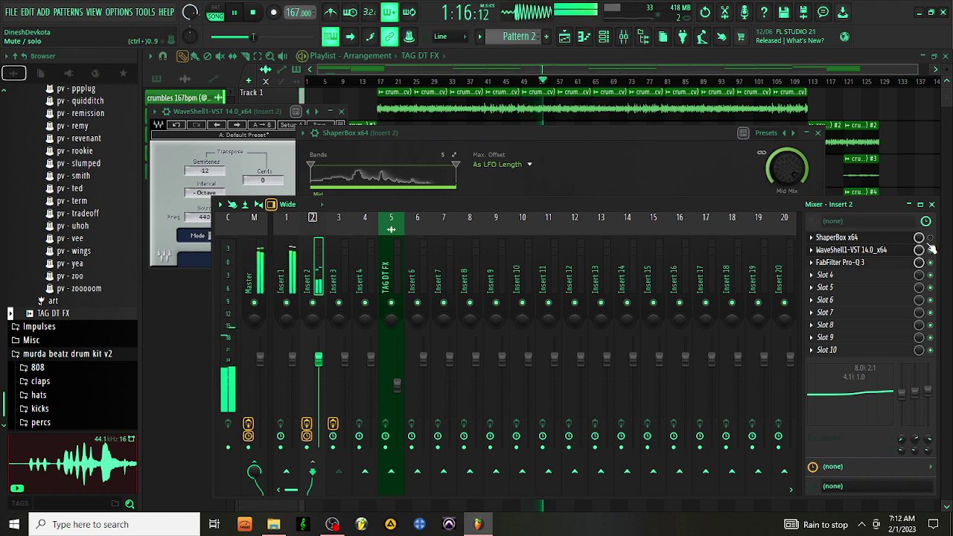
- Add Dada Life Sausage Fattener to Insert 2 with Fatness at 5.0% and place it before FabFilter Pro-Q 3
{"action": "left_click", "coordinate": [827, 283]}
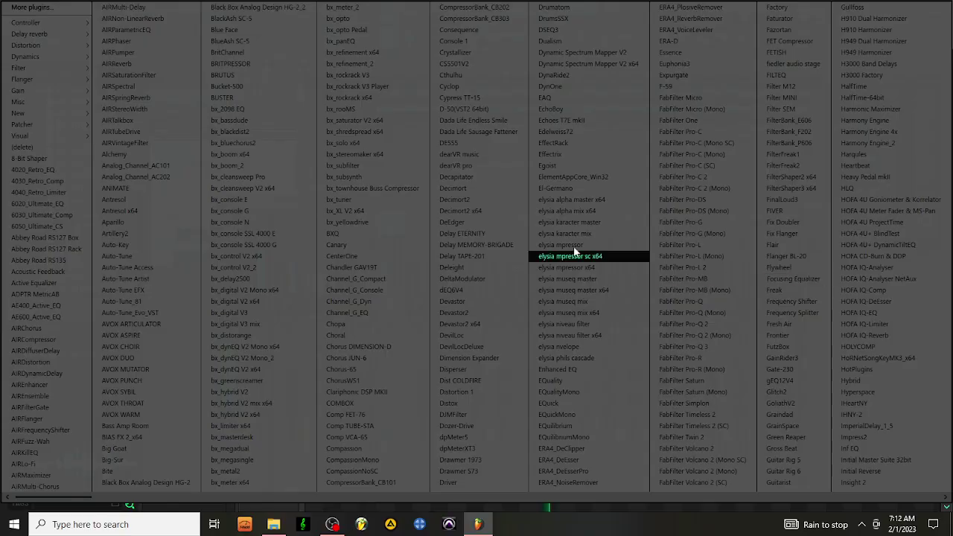
{"action": "left_click", "coordinate": [469, 132]}
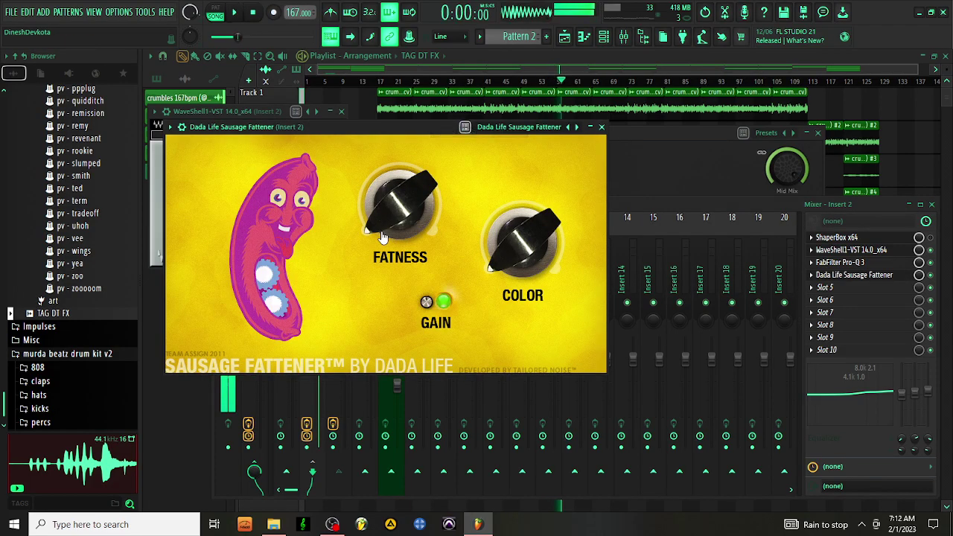
{"action": "left_click_drag", "start_coordinate": [382, 229], "coordinate": [382, 205]}
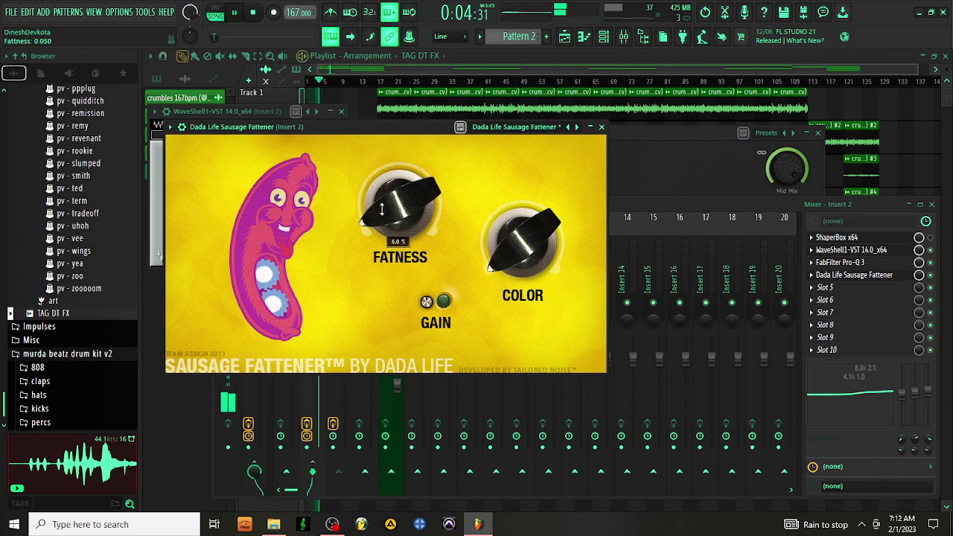
{"action": "left_click", "coordinate": [601, 127]}
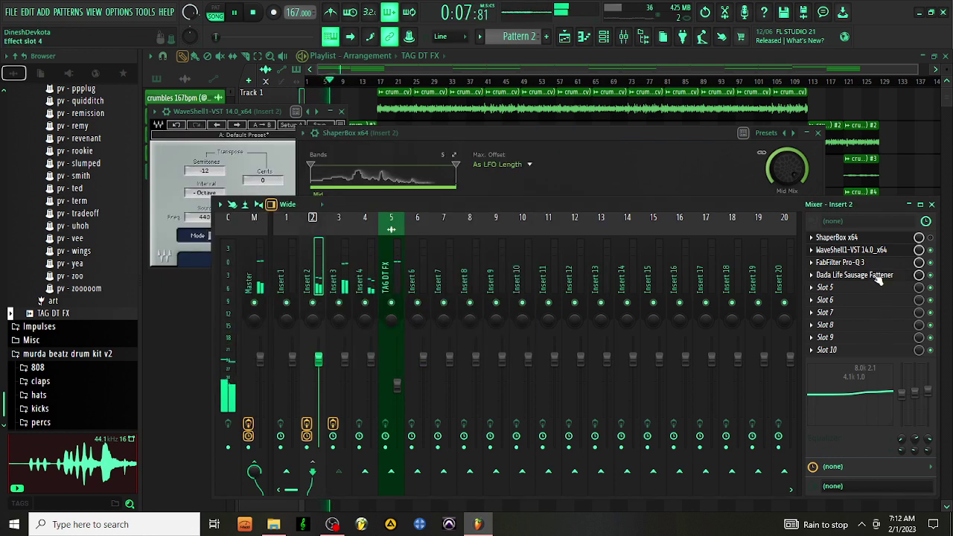
{"action": "left_click_drag", "start_coordinate": [879, 277], "coordinate": [853, 288]}
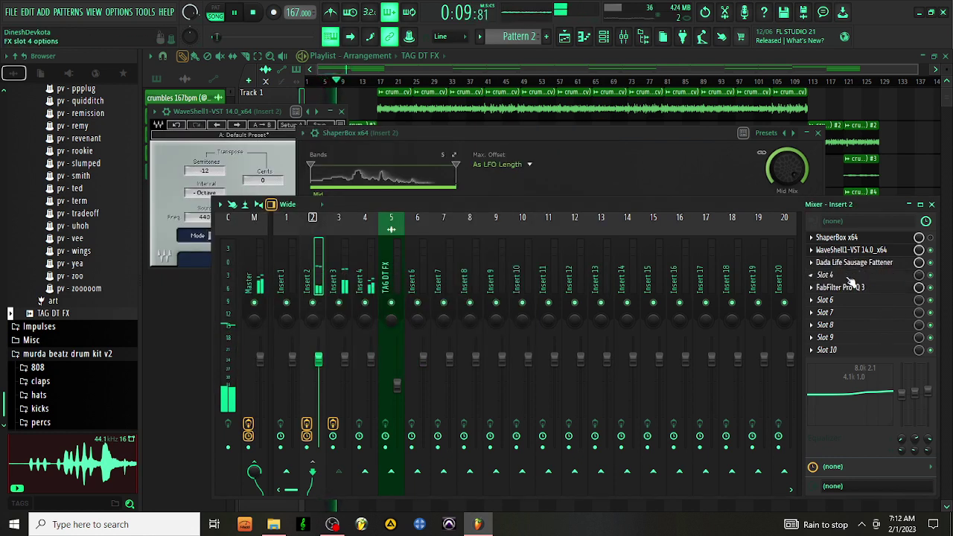
- Load ValhallaVintageVerb in Insert 2's slot 4 and set its mix to 30% and predelay to 5.20 ms
{"action": "left_click", "coordinate": [849, 277]}
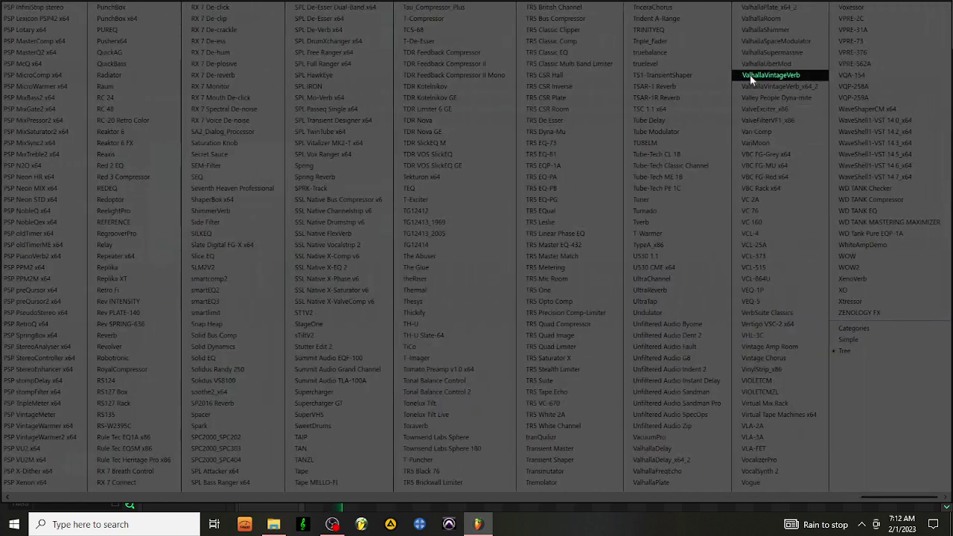
{"action": "left_click", "coordinate": [771, 75]}
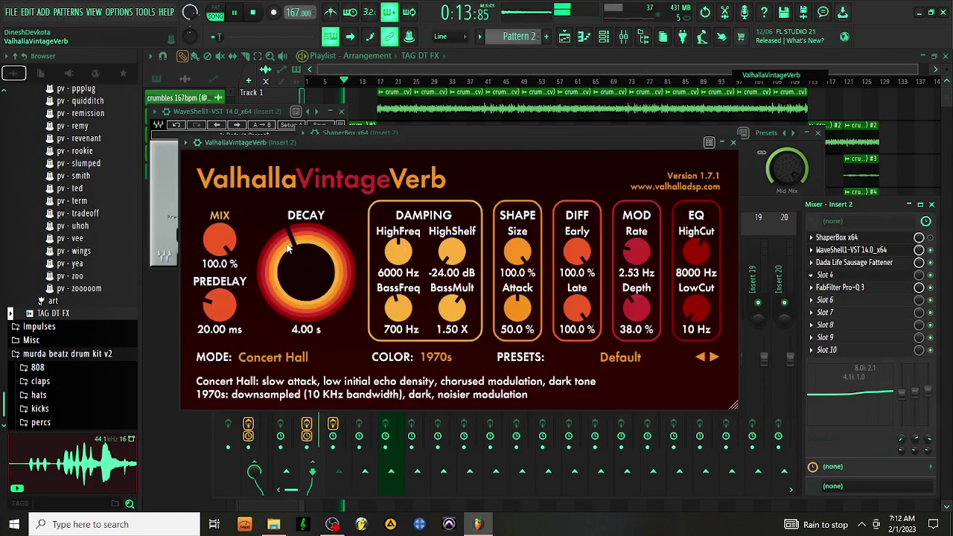
{"action": "left_click_drag", "start_coordinate": [222, 238], "coordinate": [200, 350]}
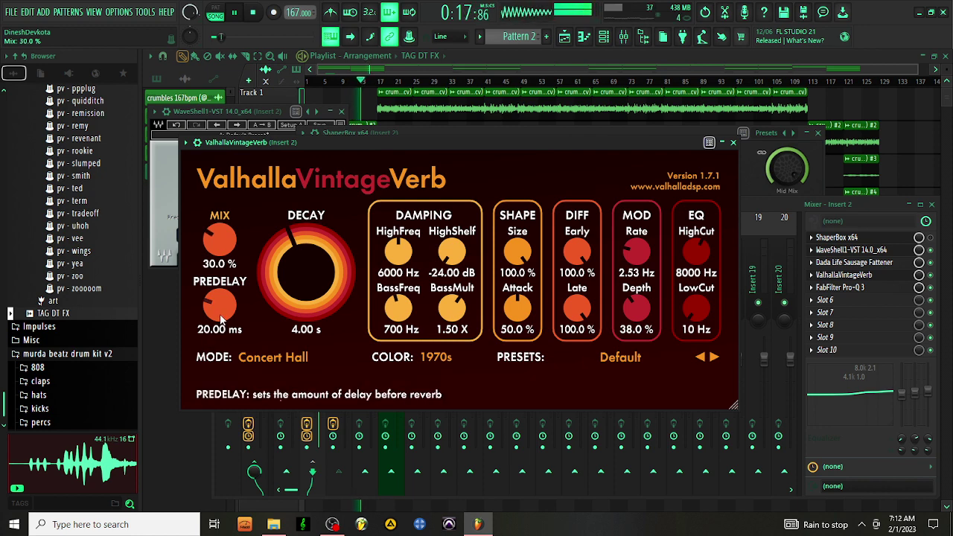
{"action": "left_click_drag", "start_coordinate": [220, 304], "coordinate": [223, 381]}
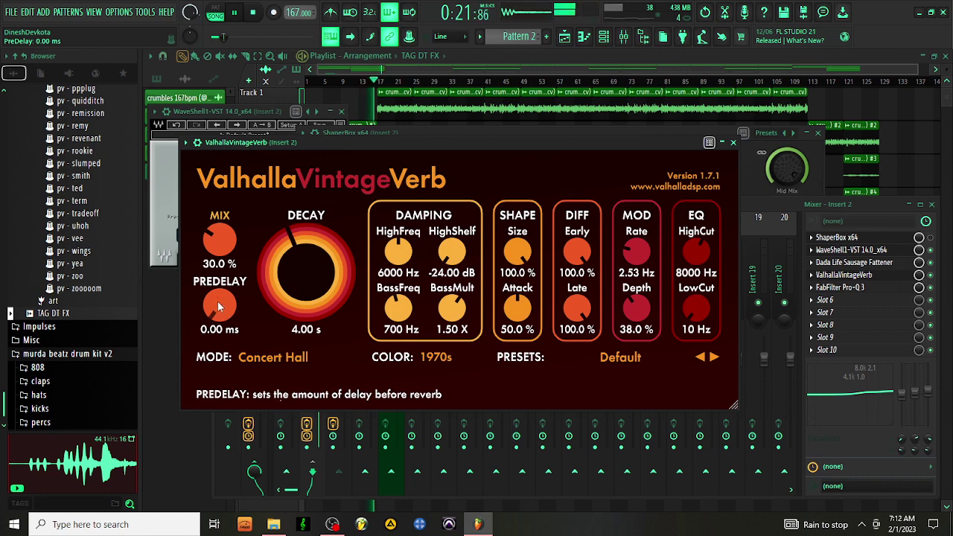
{"action": "mouse_move", "coordinate": [218, 301]}
{"action": "left_mouse_down"}
{"action": "mouse_move", "coordinate": [222, 277]}
{"action": "mouse_move", "coordinate": [231, 296]}
{"action": "mouse_move", "coordinate": [223, 287]}
{"action": "left_mouse_up"}
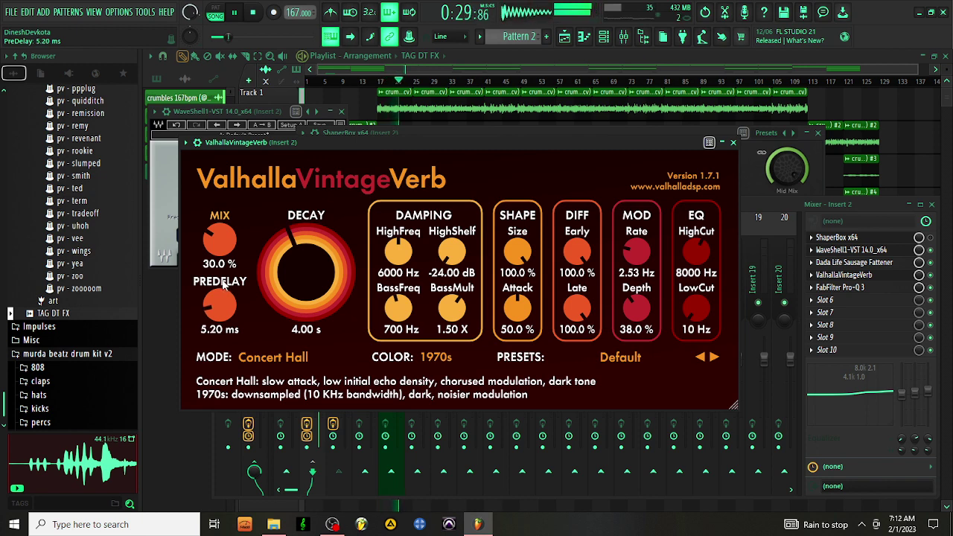
- Show all channels in the channel rack and switch to Pattern 1
{"action": "left_click", "coordinate": [604, 36]}
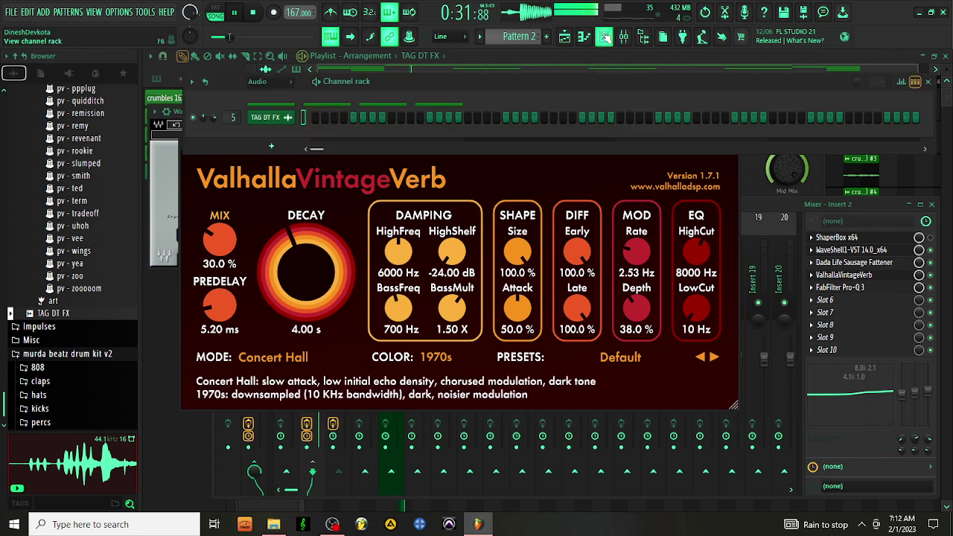
{"action": "left_click", "coordinate": [257, 81]}
{"action": "left_click", "coordinate": [264, 95]}
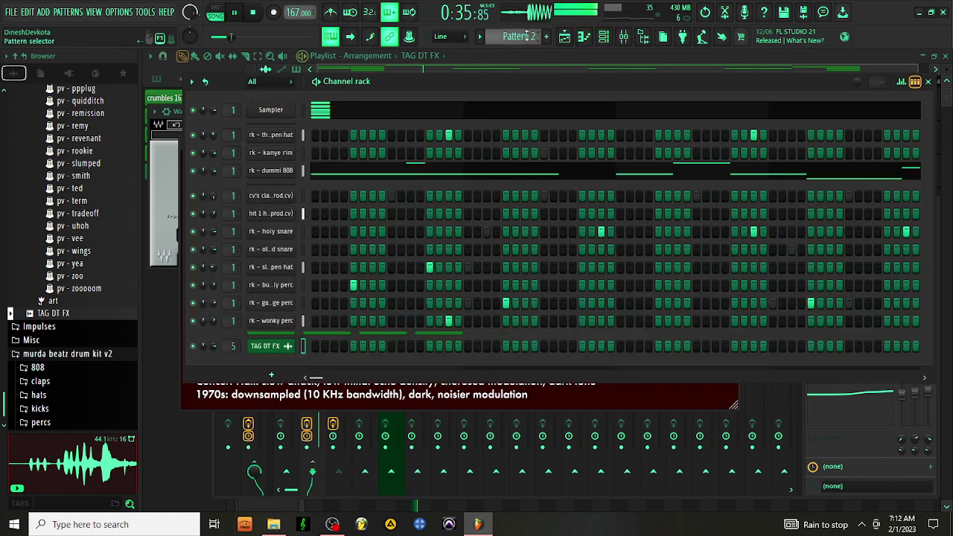
{"action": "scroll", "coordinate": [527, 36], "scroll_direction": "up", "scroll_amount": 1}
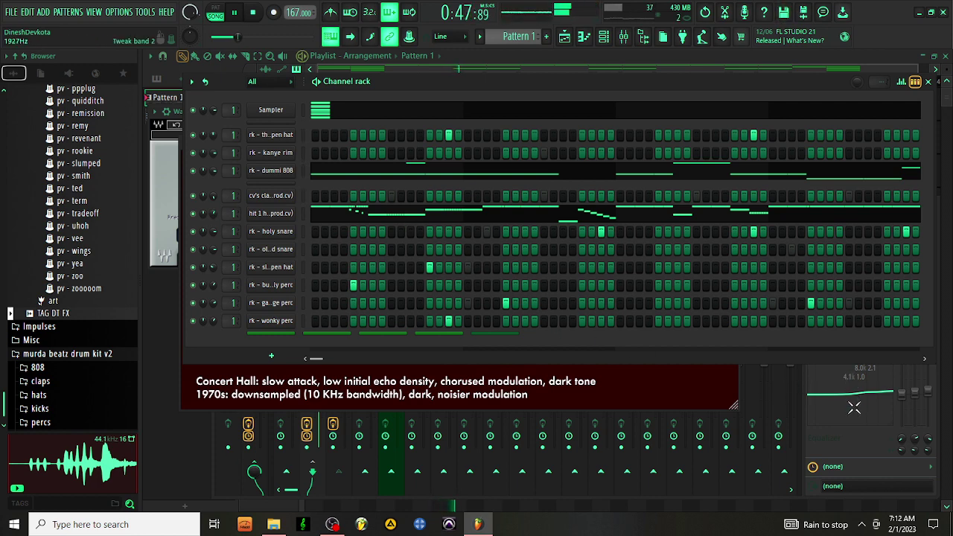
- Reorder Insert 2's effects so FabFilter Pro-Q 3 is in slot 3, ValhallaVintageVerb in slot 4 and Sausage Fattener in slot 5
{"action": "left_click", "coordinate": [858, 432]}
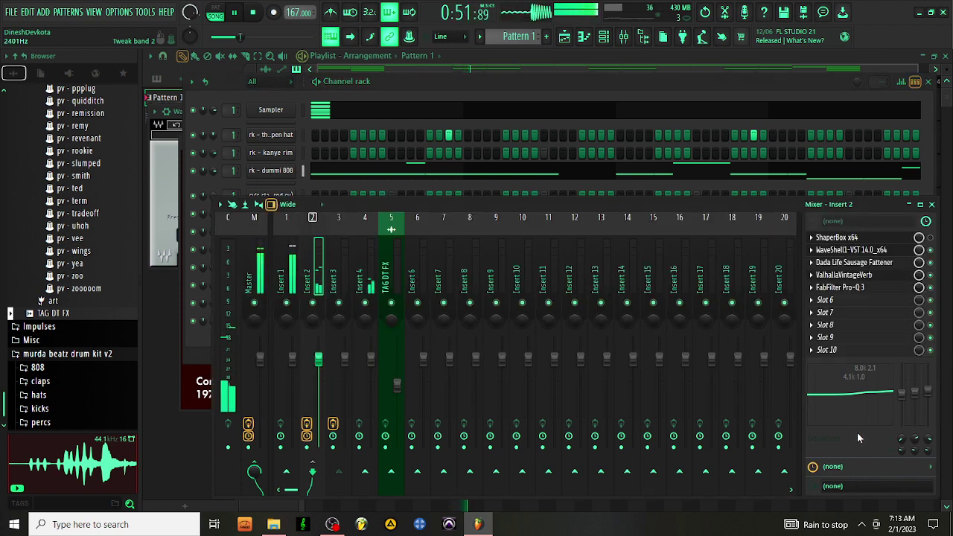
{"action": "left_click_drag", "start_coordinate": [849, 275], "coordinate": [856, 294]}
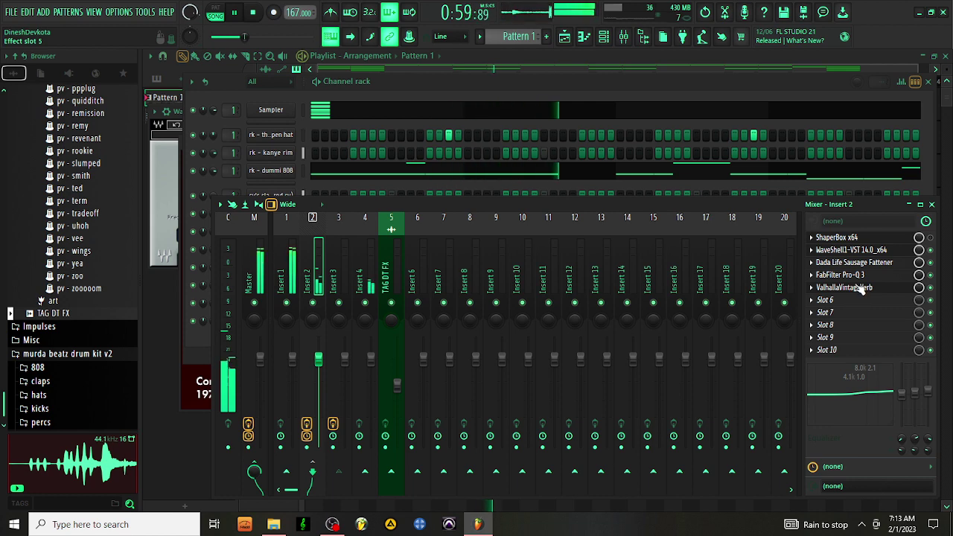
{"action": "left_click", "coordinate": [875, 268]}
{"action": "left_click_drag", "start_coordinate": [877, 269], "coordinate": [878, 280]}
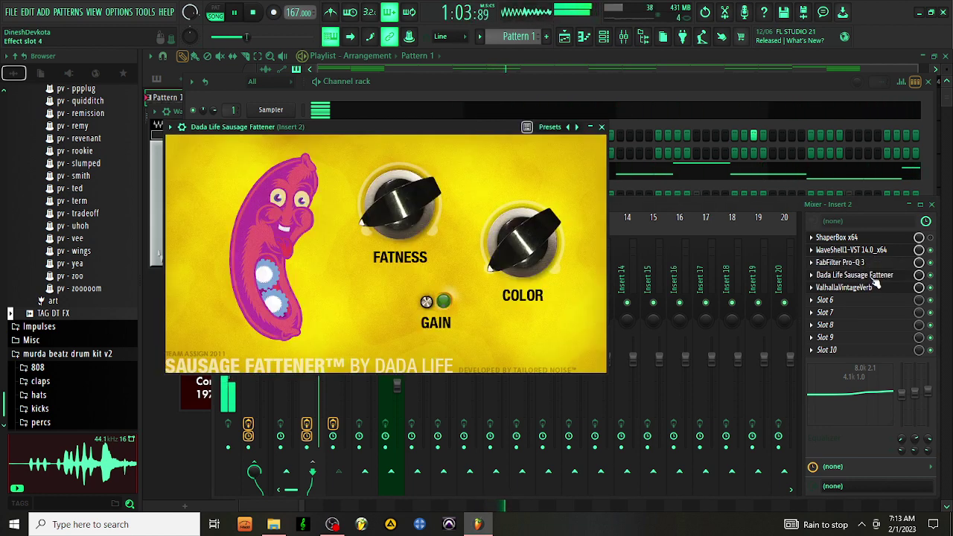
{"action": "left_click_drag", "start_coordinate": [870, 278], "coordinate": [871, 291]}
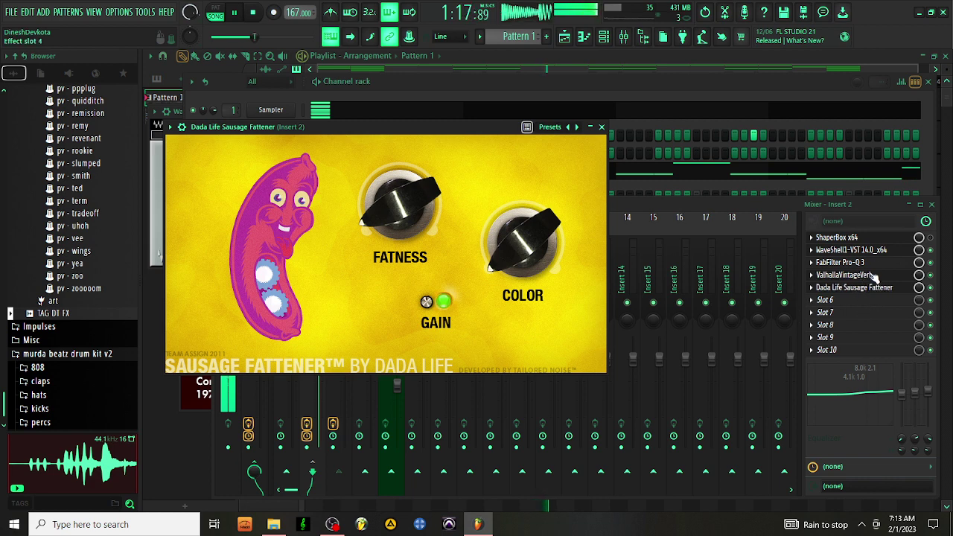
- Delete ShaperBox from Insert 2 and move the four remaining effects up into slots 1 to 4
{"action": "left_click", "coordinate": [885, 245]}
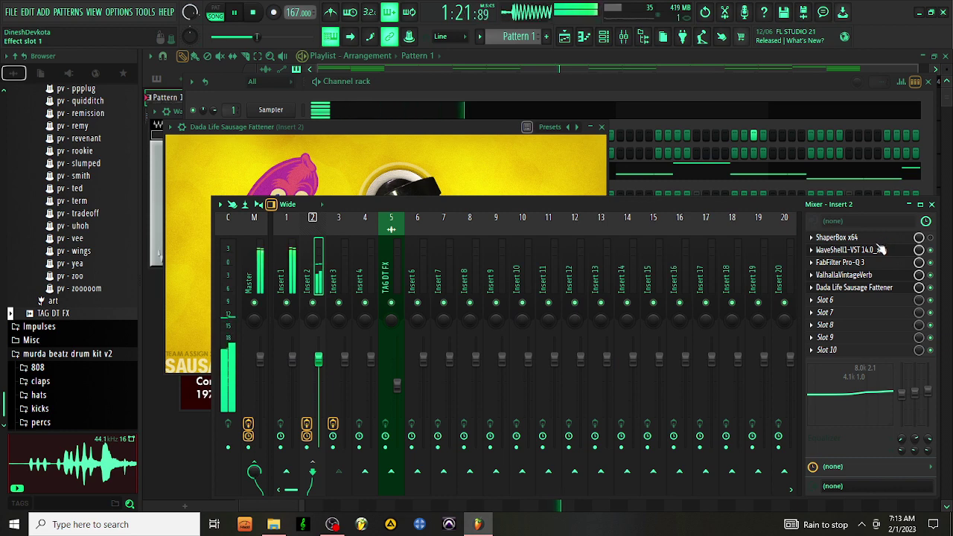
{"action": "left_click", "coordinate": [812, 246]}
{"action": "left_click", "coordinate": [826, 257]}
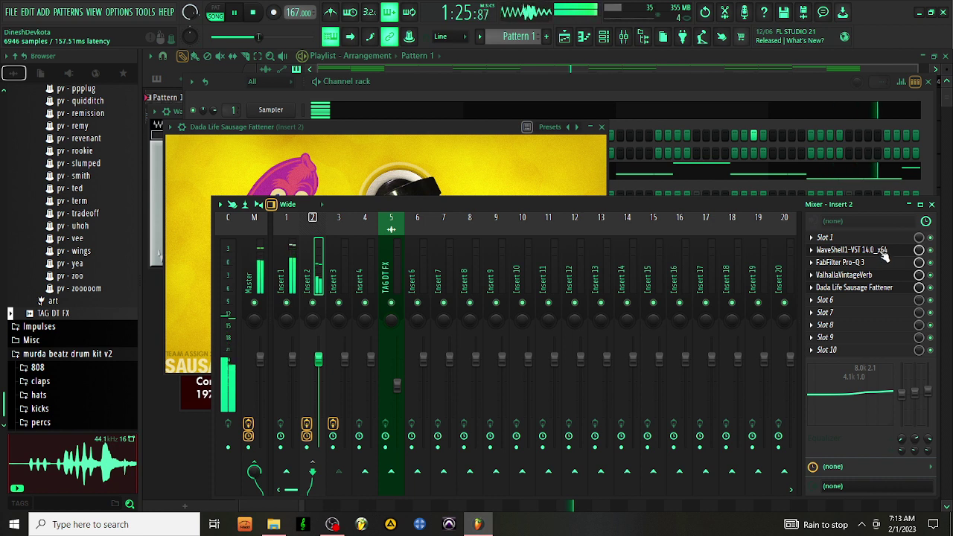
{"action": "left_click_drag", "start_coordinate": [884, 254], "coordinate": [881, 281]}
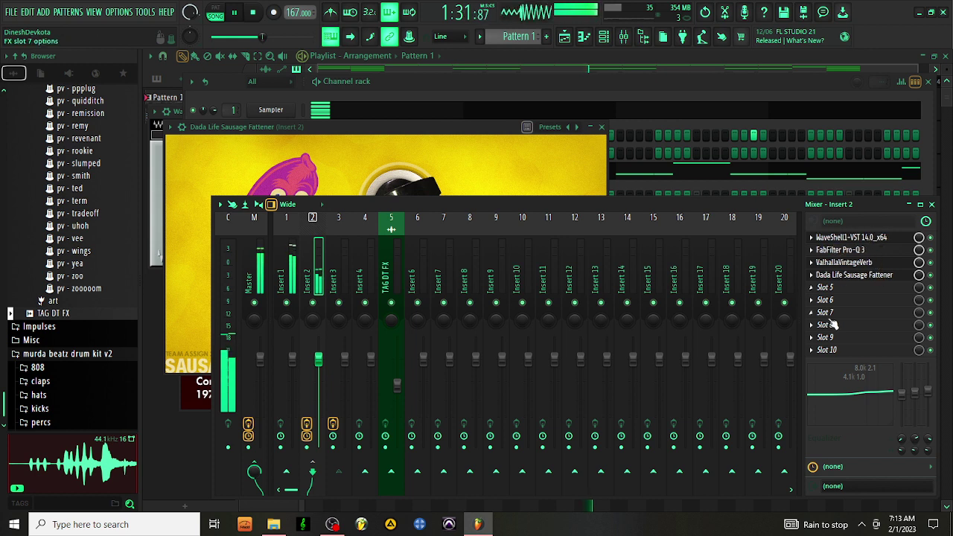
- Try a transpose of 12 semitones (Octave) in Insert 2's SoundShifter during playback
{"action": "left_click", "coordinate": [367, 226]}
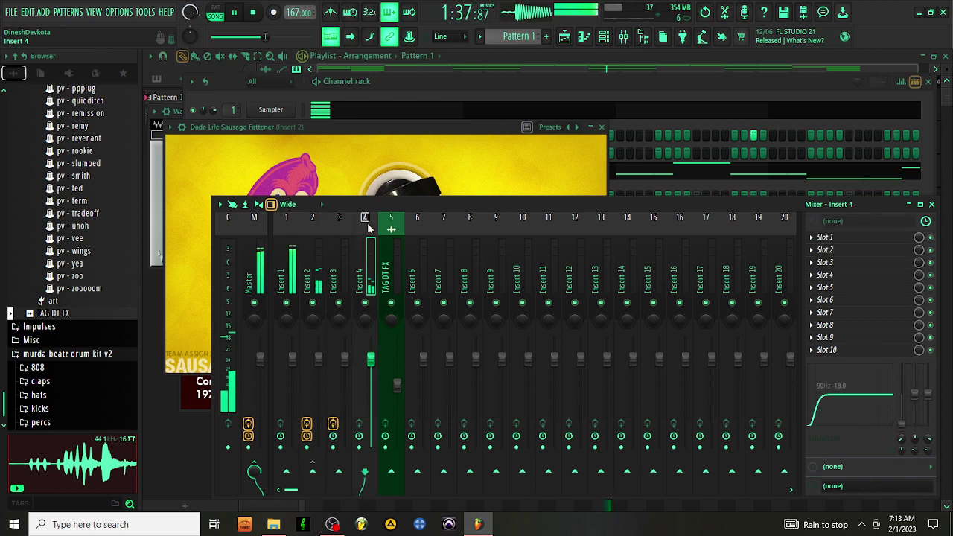
{"action": "left_click", "coordinate": [396, 66]}
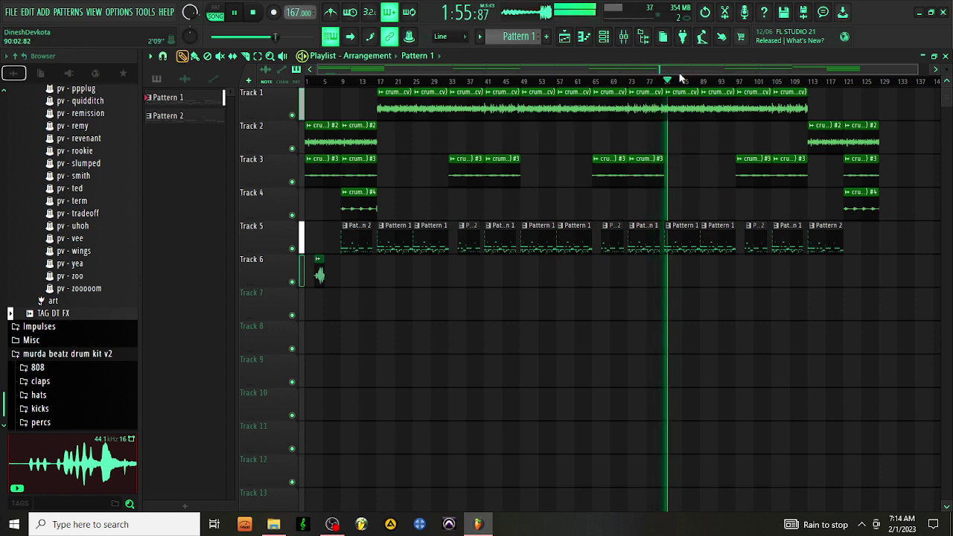
{"action": "left_click", "coordinate": [624, 37]}
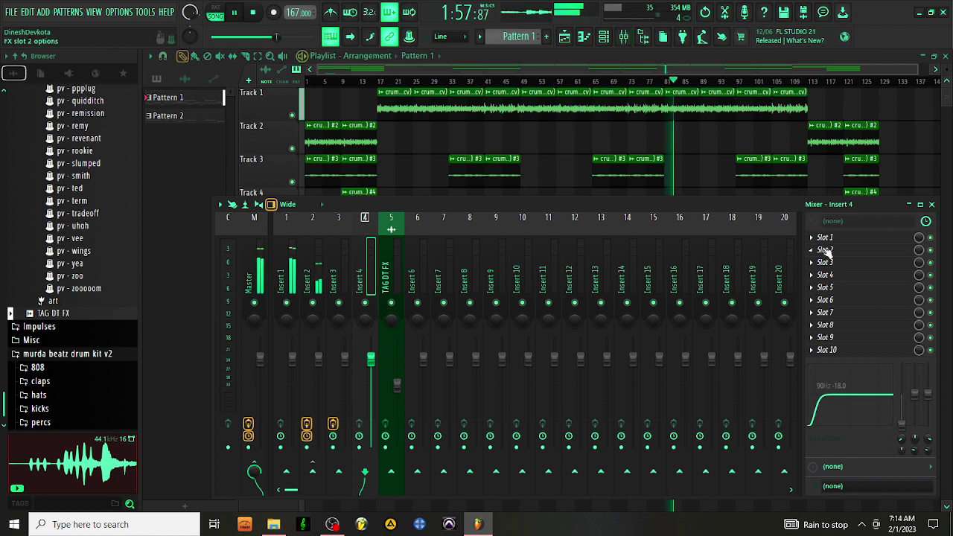
{"action": "left_click", "coordinate": [317, 268]}
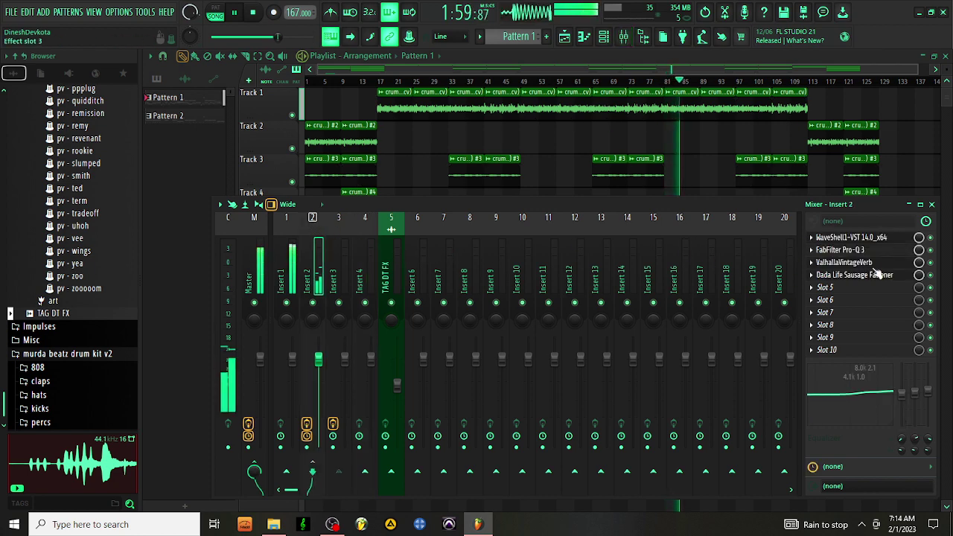
{"action": "left_click", "coordinate": [872, 239]}
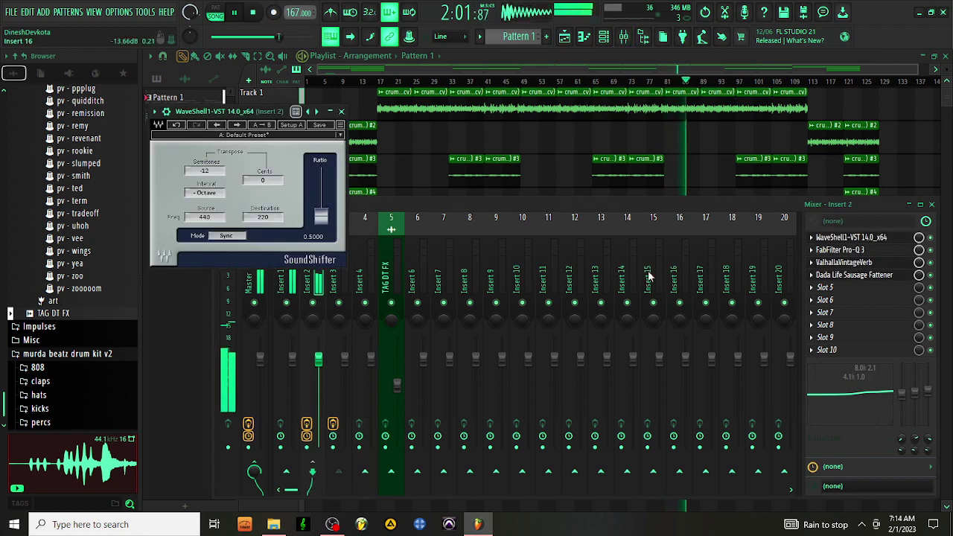
{"action": "left_click_drag", "start_coordinate": [211, 195], "coordinate": [210, 175]}
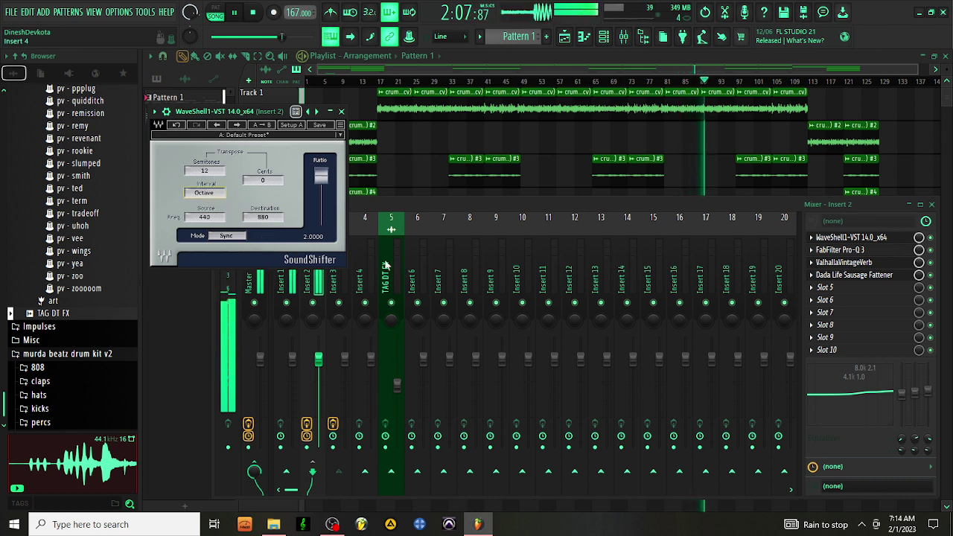
- Try HalfTime in slot 5 of Insert 2 and replay the song from the start
{"action": "left_click", "coordinate": [817, 291]}
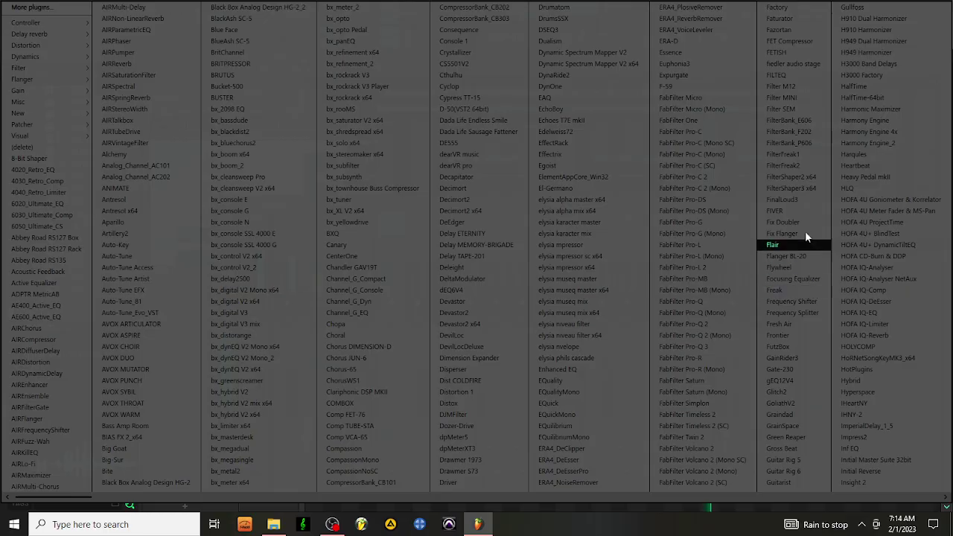
{"action": "left_click", "coordinate": [849, 49]}
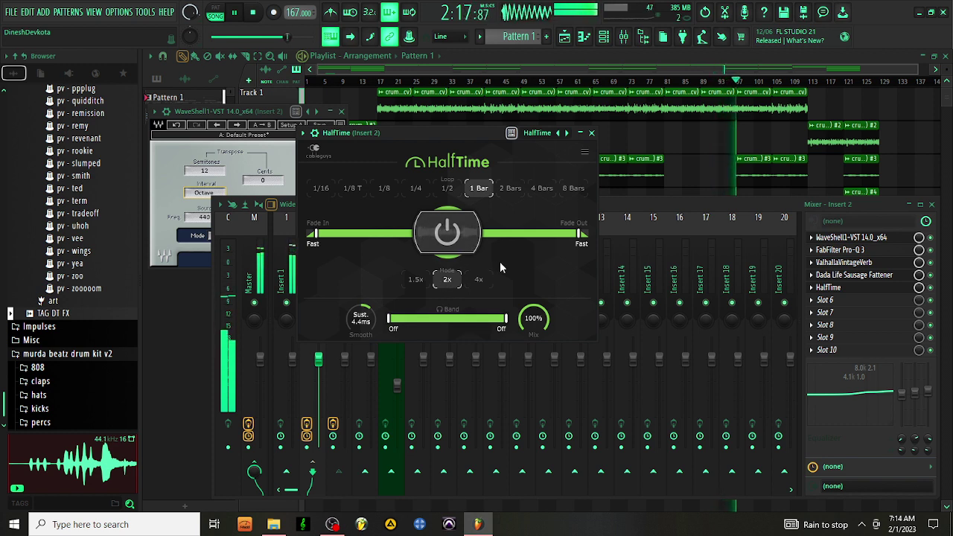
{"action": "key", "text": "space"}
{"action": "key", "text": "space"}
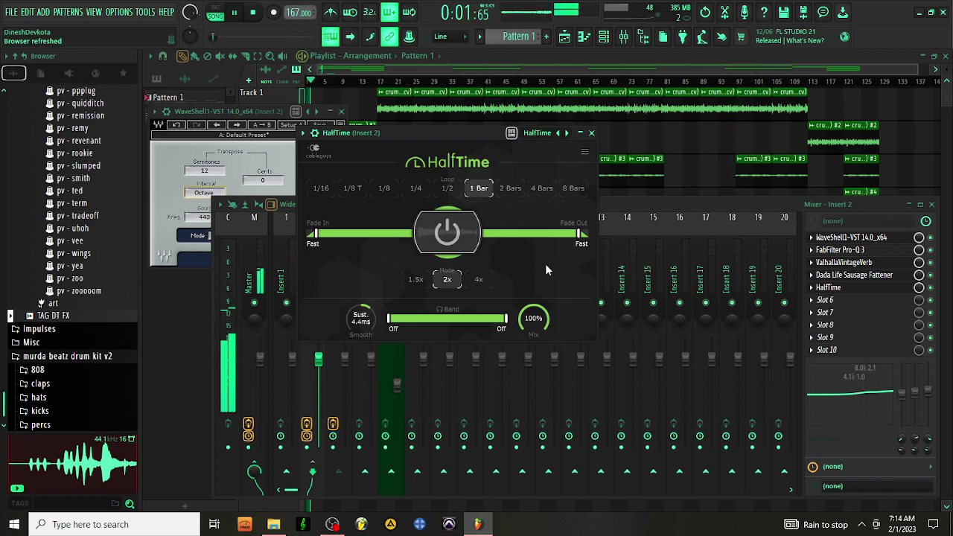
- Try HalfTime's loop lengths of 1/4, 1/2 and 1 Bar during playback, then remove HalfTime from Insert 2
{"action": "left_click", "coordinate": [417, 190]}
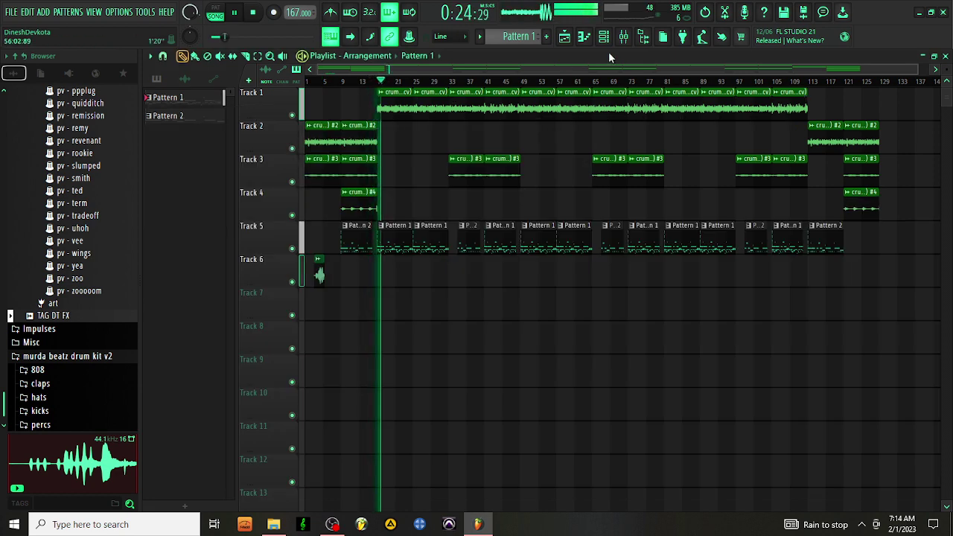
{"action": "left_click", "coordinate": [623, 37]}
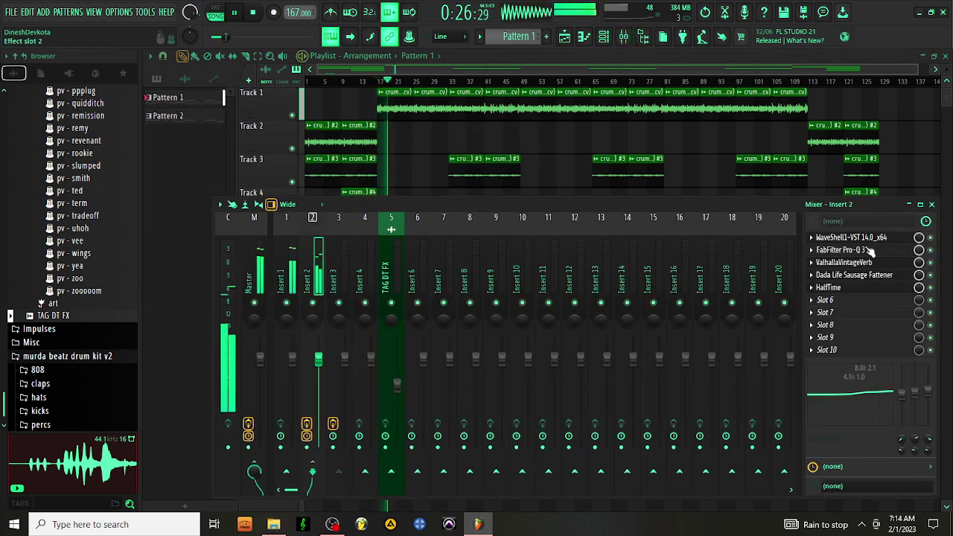
{"action": "left_click", "coordinate": [857, 289]}
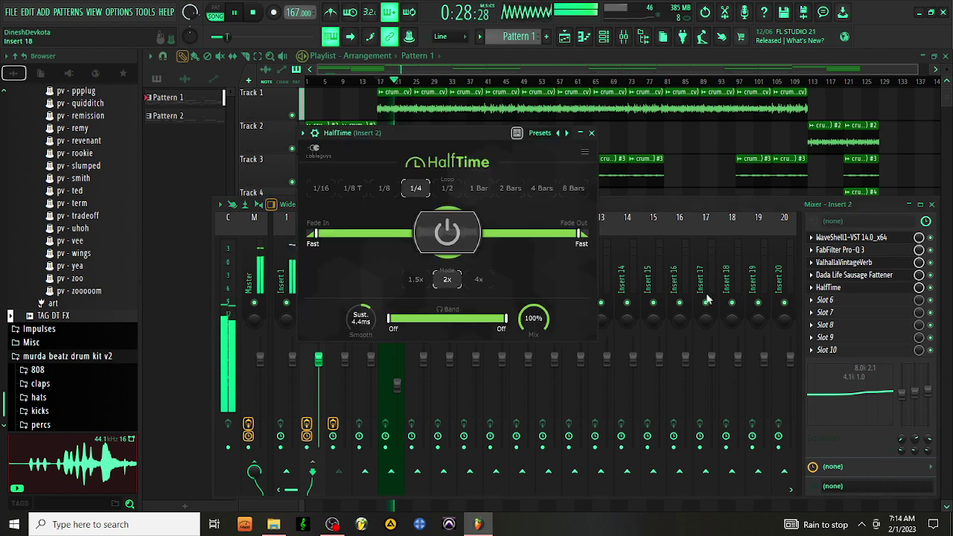
{"action": "left_click", "coordinate": [449, 188]}
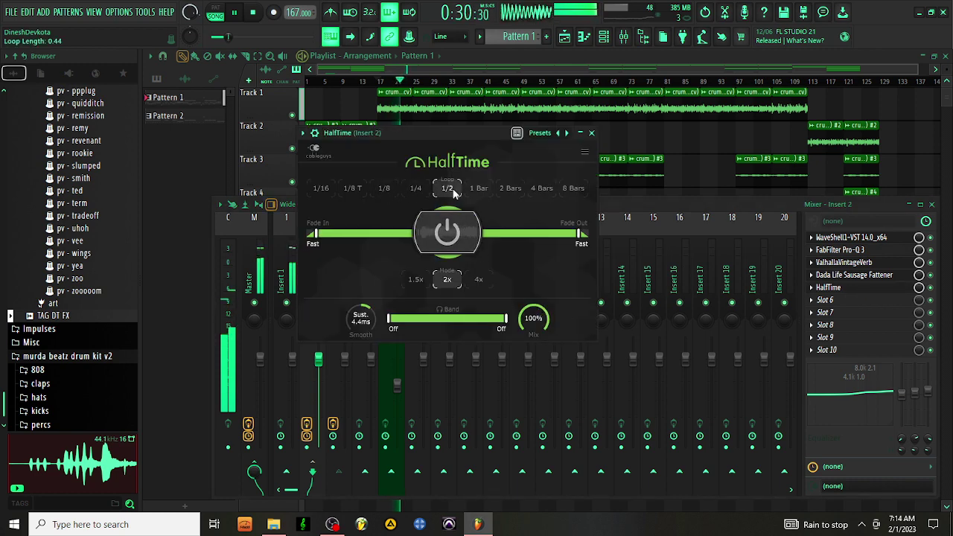
{"action": "key", "text": "space"}
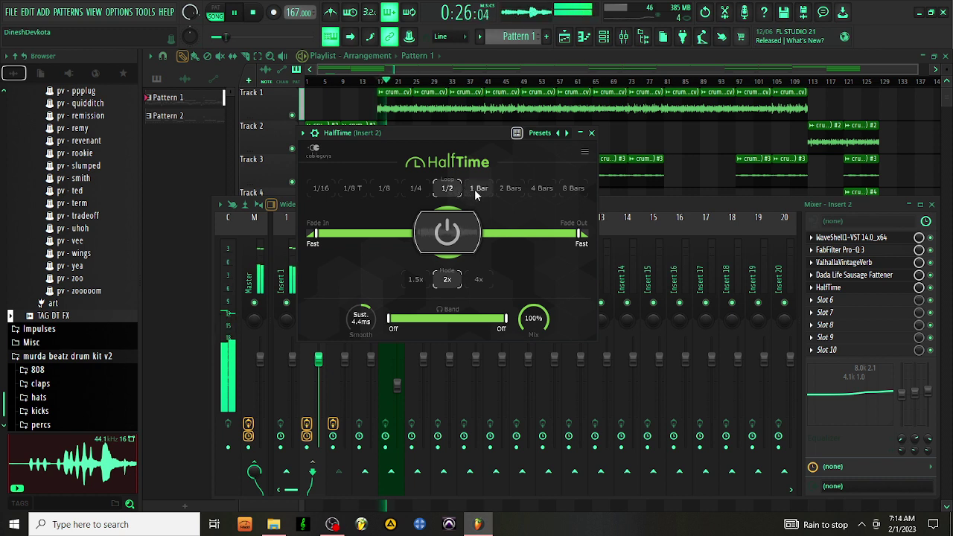
{"action": "left_click", "coordinate": [479, 189]}
{"action": "key", "text": "space"}
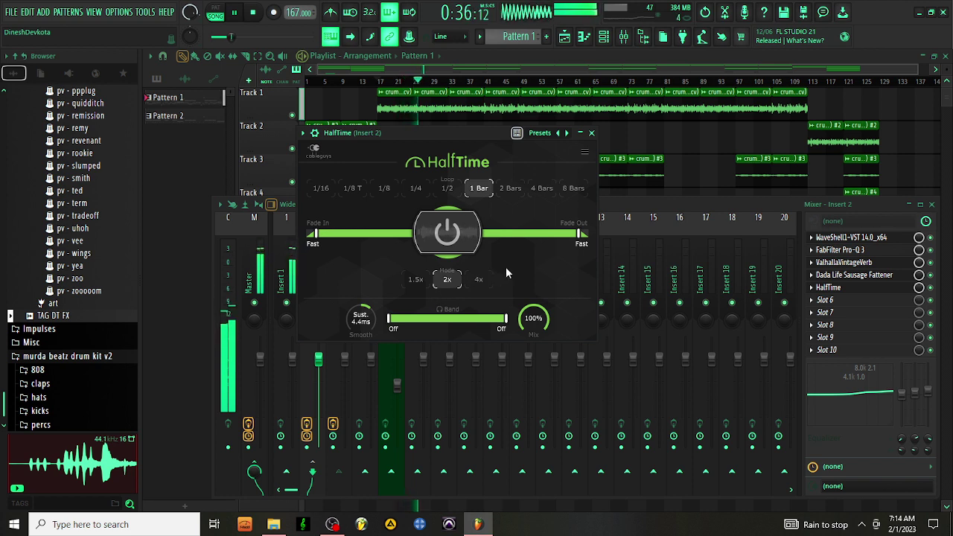
{"action": "left_click", "coordinate": [818, 293]}
{"action": "left_click", "coordinate": [826, 258]}
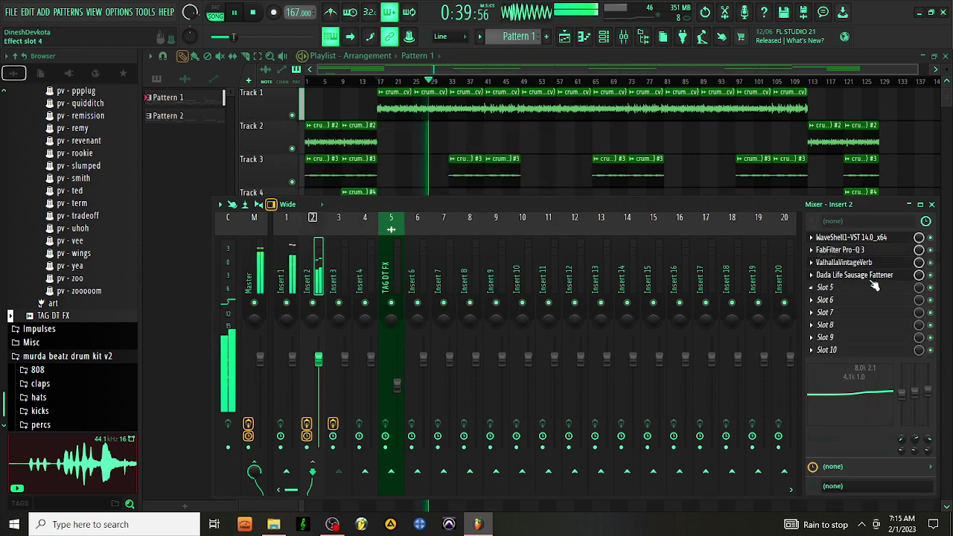
- Set the transpose in Insert 2's SoundShifter to -12 semitones and close the plugin
{"action": "left_click", "coordinate": [867, 239]}
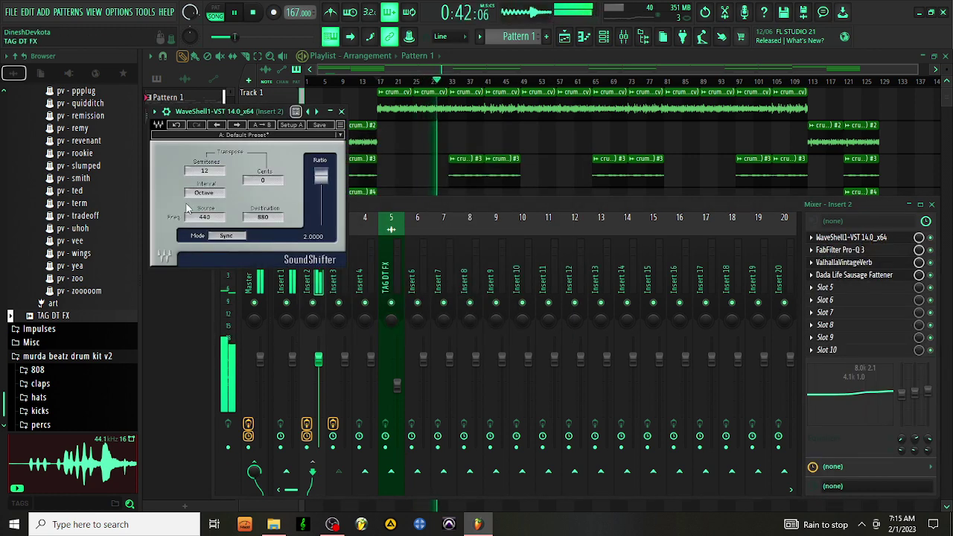
{"action": "left_click_drag", "start_coordinate": [208, 175], "coordinate": [208, 201]}
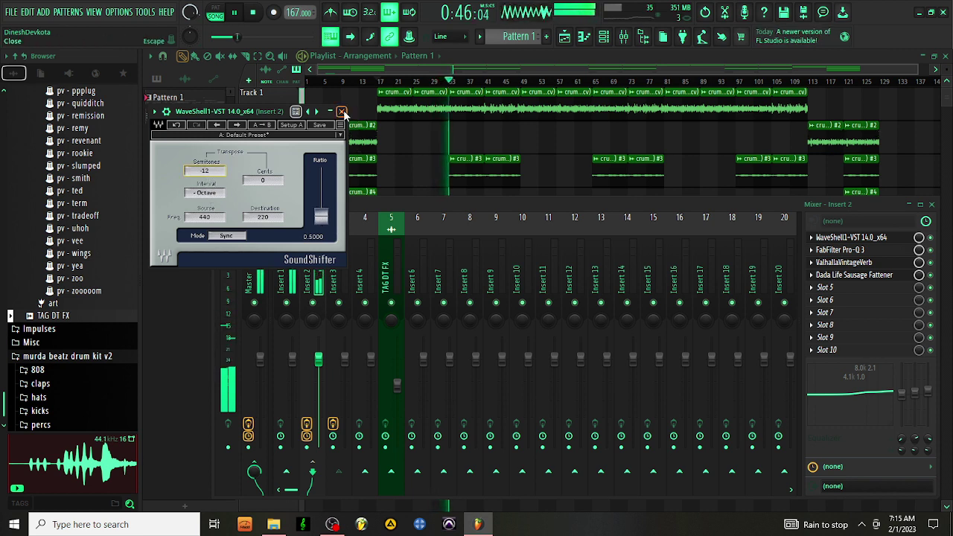
{"action": "left_click", "coordinate": [342, 112]}
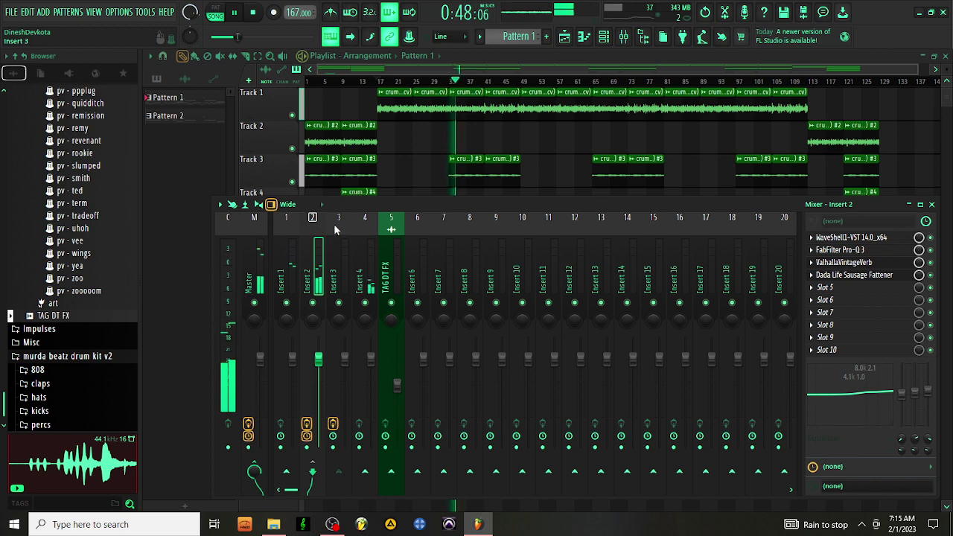
- Look at the channel settings of the crumbles clip on Track 3 and listen to the arrangement
{"action": "double_click", "coordinate": [455, 164]}
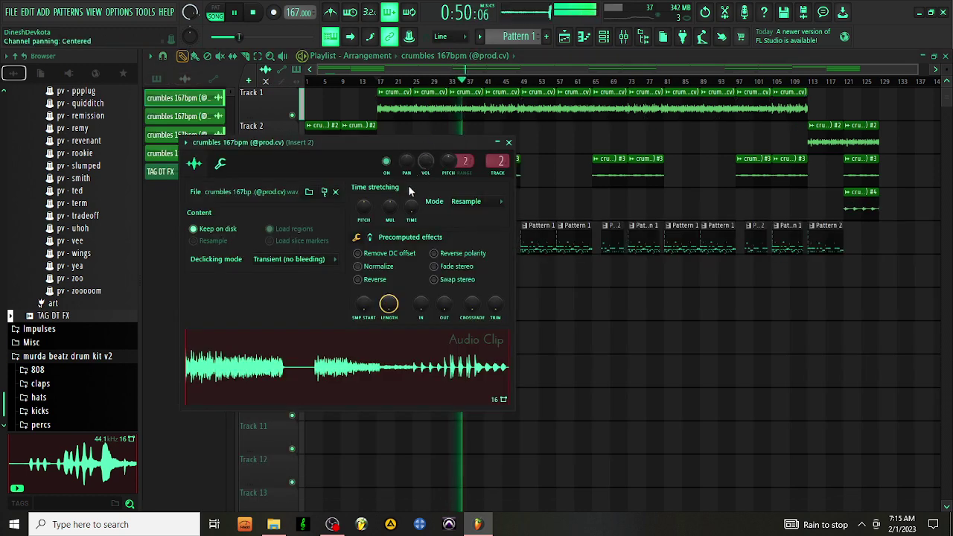
{"action": "left_click", "coordinate": [509, 142]}
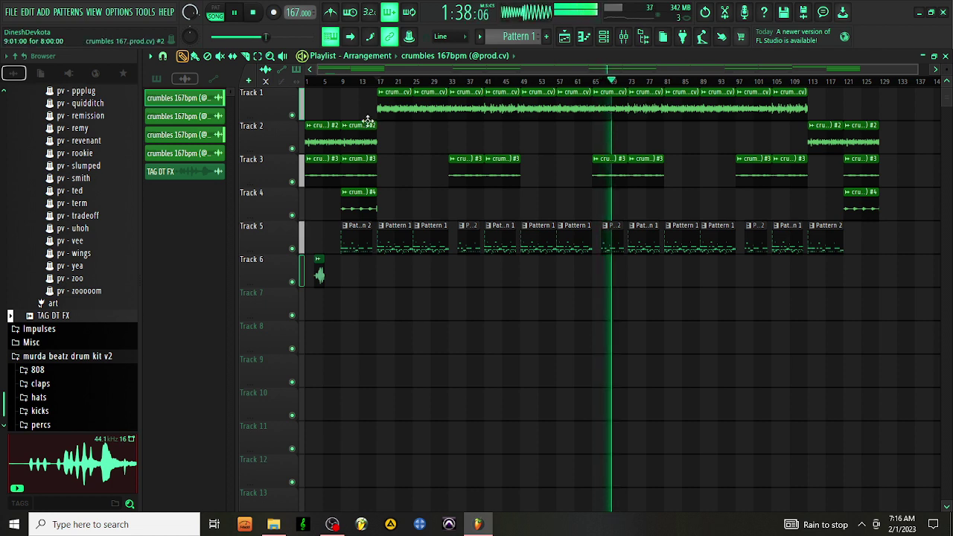
{"action": "left_click", "coordinate": [18, 18]}
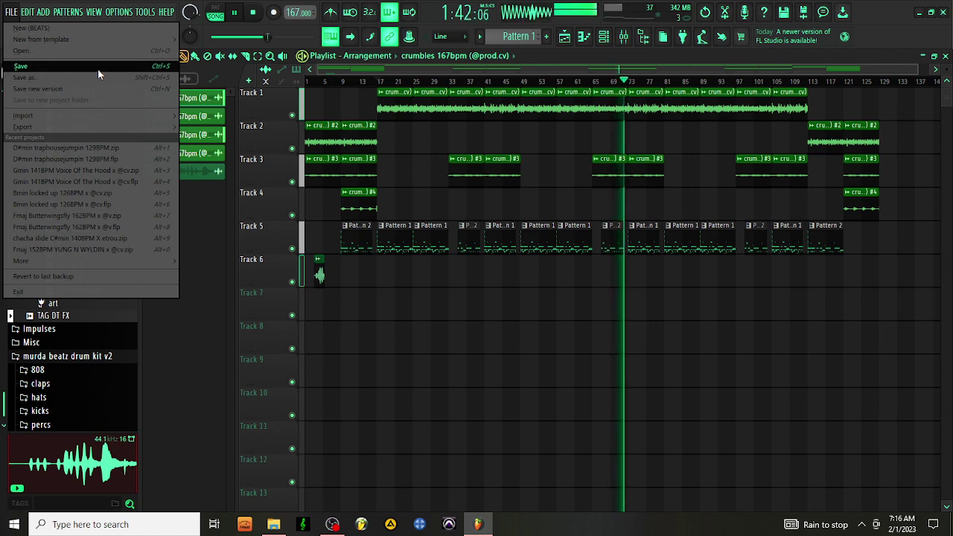
{"action": "left_click", "coordinate": [98, 68]}
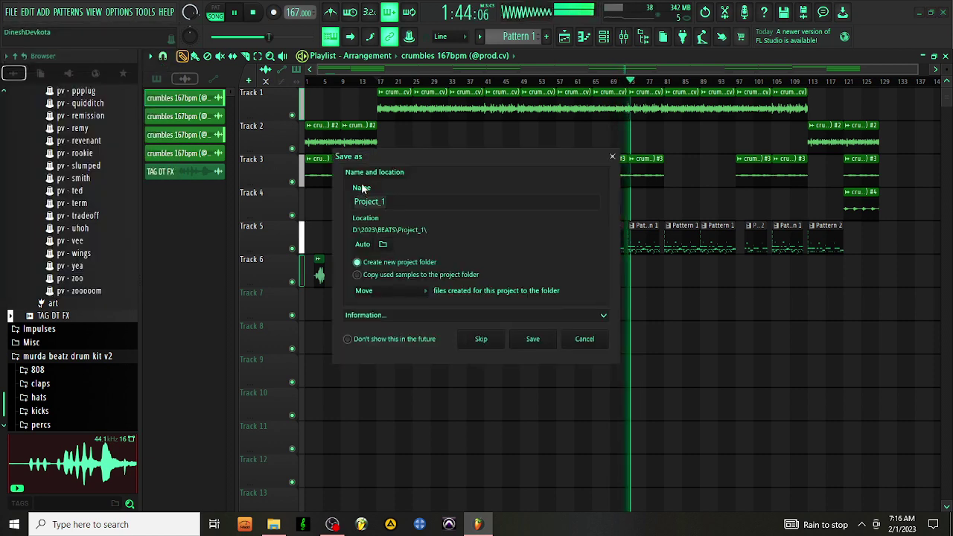
{"action": "key", "text": "ctrl+a"}
{"action": "key", "text": "BackSpace"}
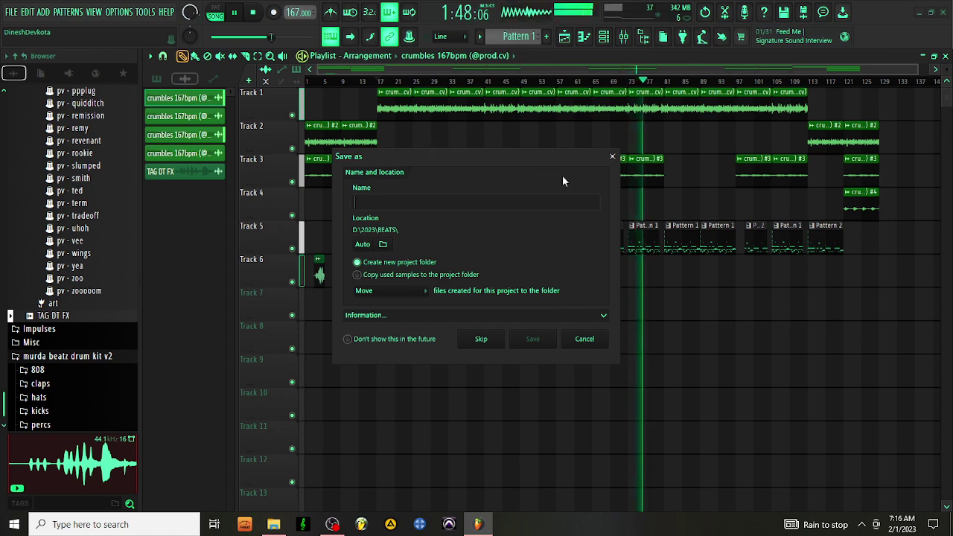
{"action": "left_click", "coordinate": [612, 156]}
- Open the Sampler channel's piano roll to check the notes of its chord
{"action": "left_click", "coordinate": [604, 37]}
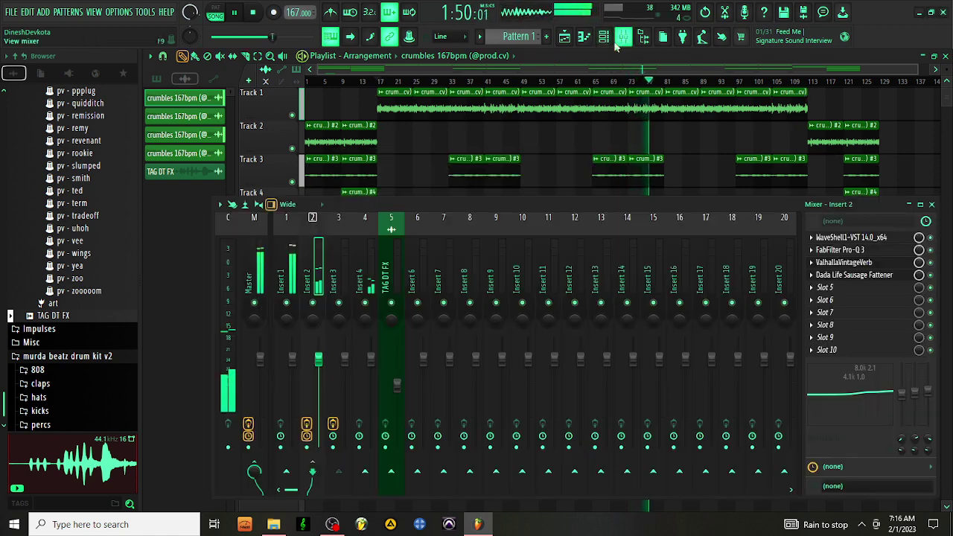
{"action": "left_click", "coordinate": [604, 36]}
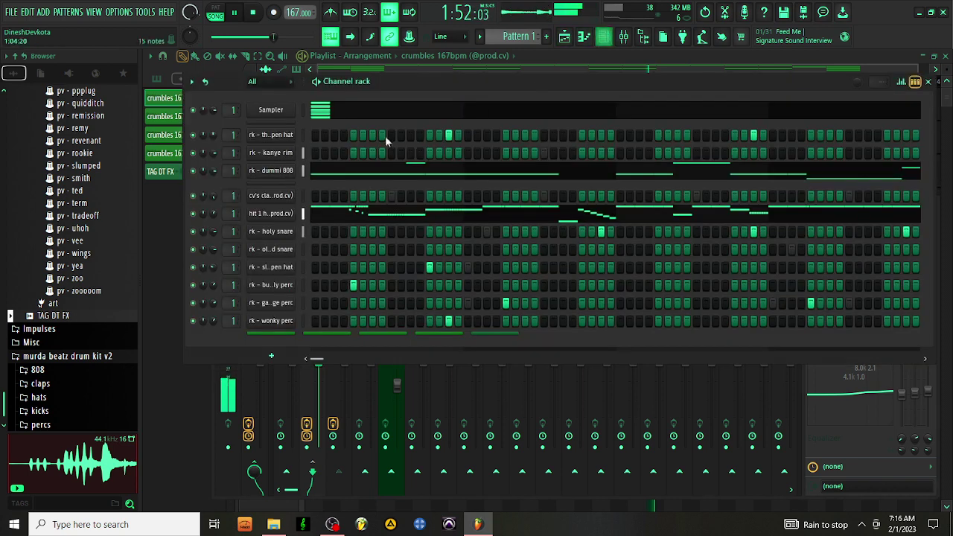
{"action": "left_click", "coordinate": [348, 110]}
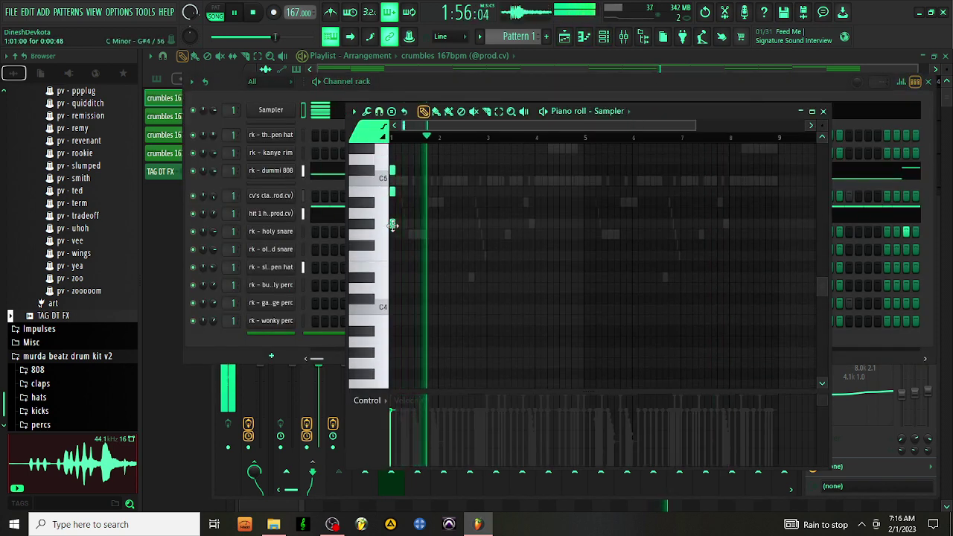
- Save the project in a new project folder under the name "G#min Guapnese 167BPM"
{"action": "left_click", "coordinate": [11, 12]}
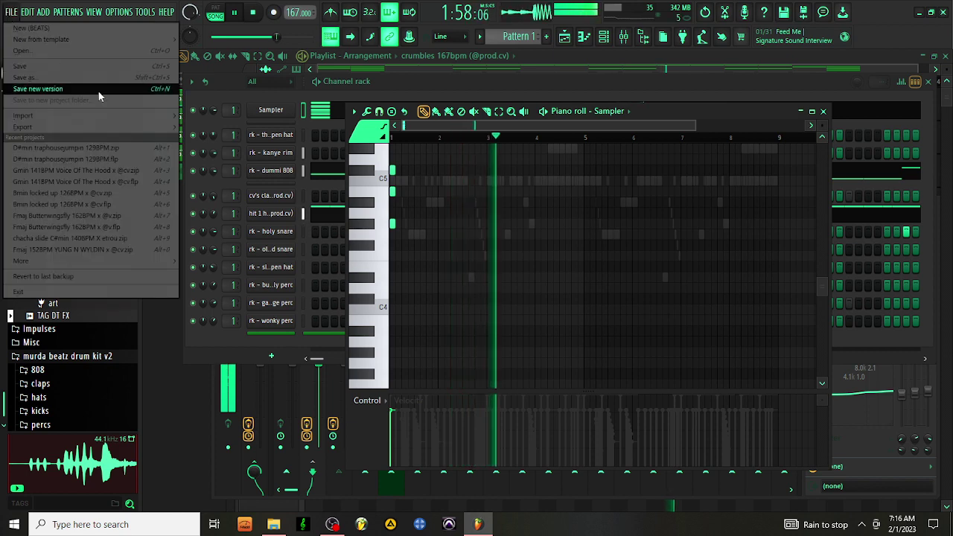
{"action": "left_click", "coordinate": [102, 72]}
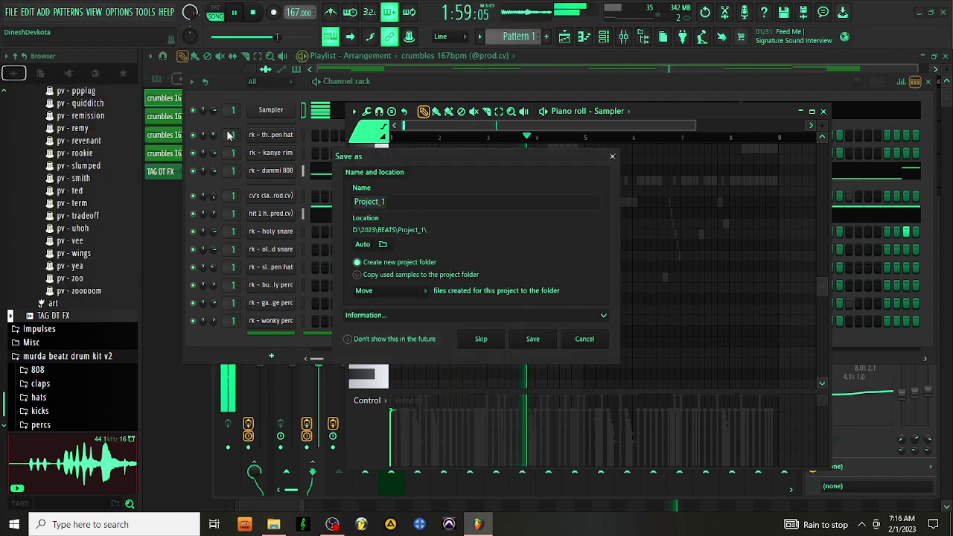
{"action": "double_click", "coordinate": [403, 202]}
{"action": "key", "text": "BackSpace"}
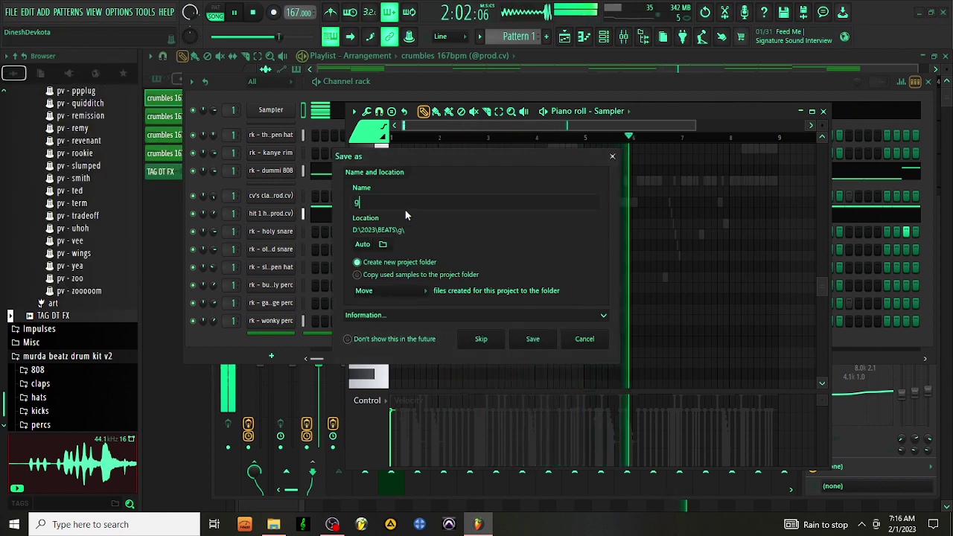
{"action": "type", "text": "G"}
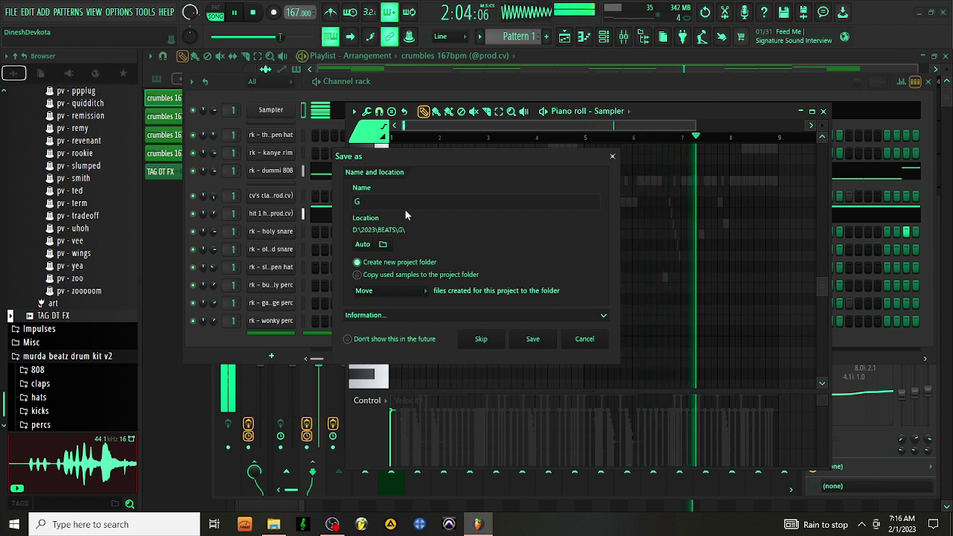
{"action": "type", "text": "3min"}
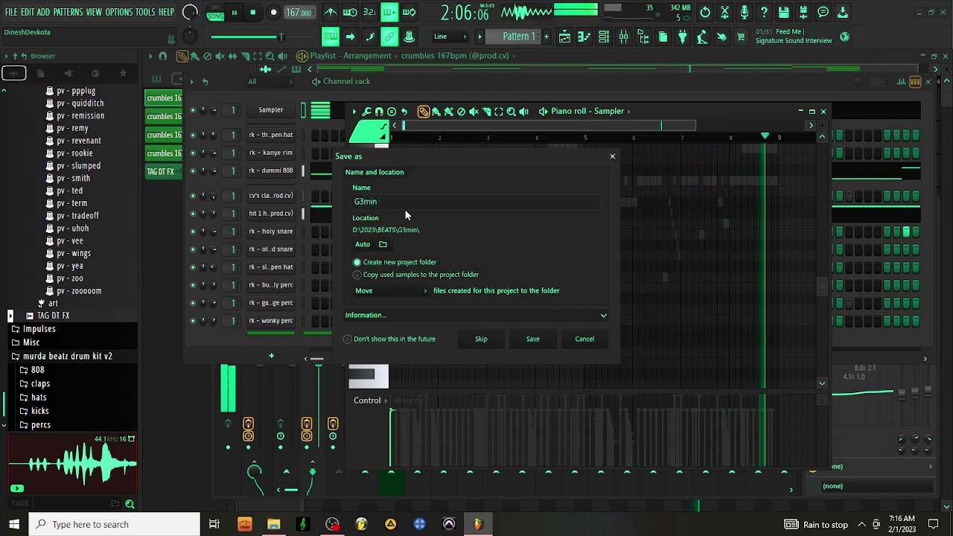
{"action": "type", "text": " Guap"}
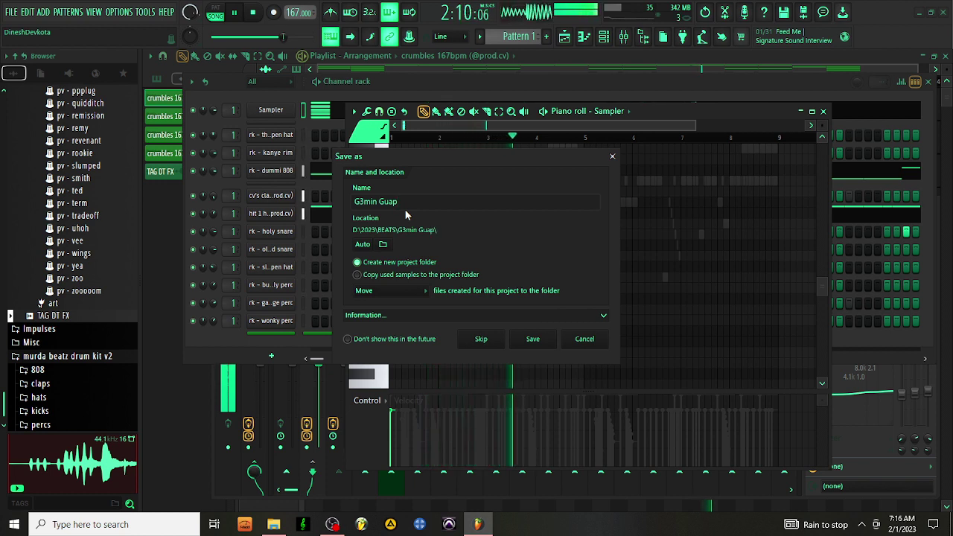
{"action": "type", "text": "nese"}
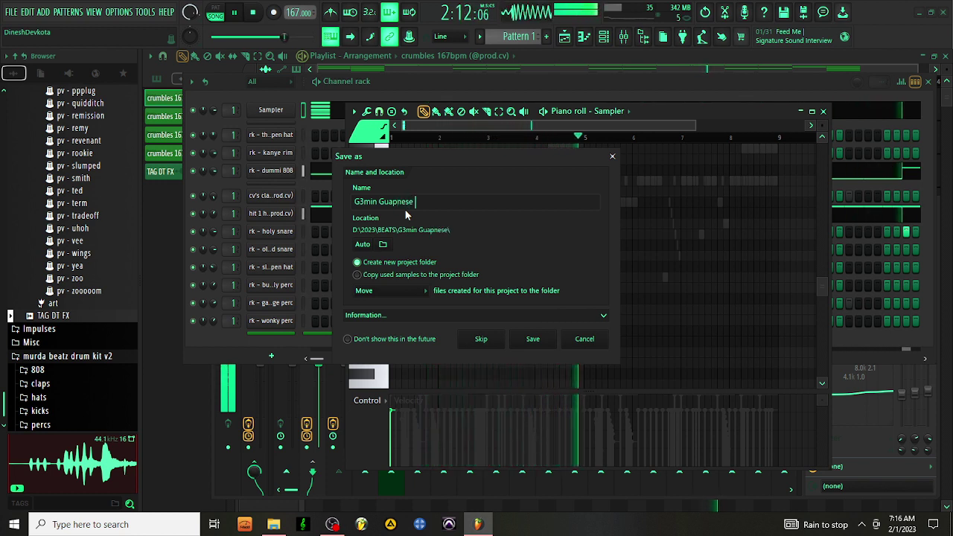
{"action": "type", "text": " 167"}
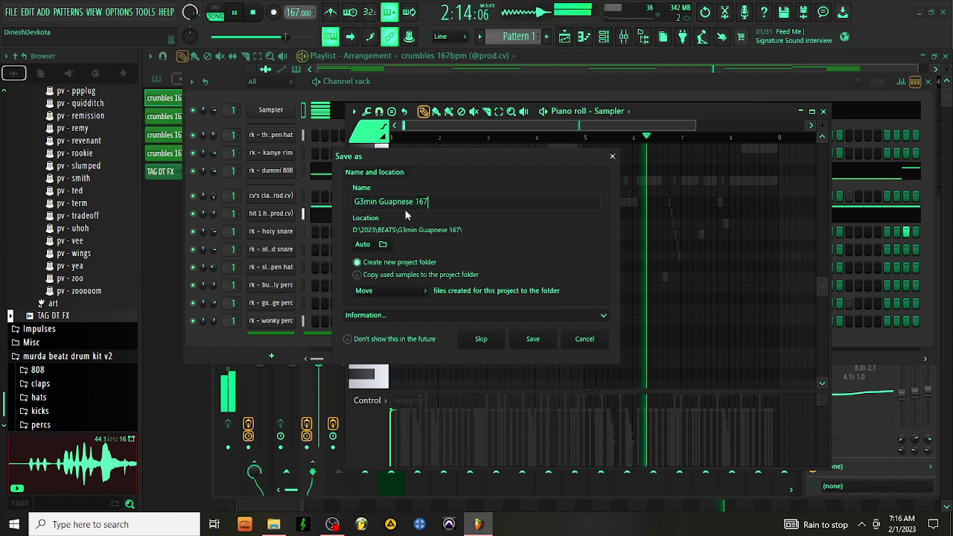
{"action": "type", "text": "BPM"}
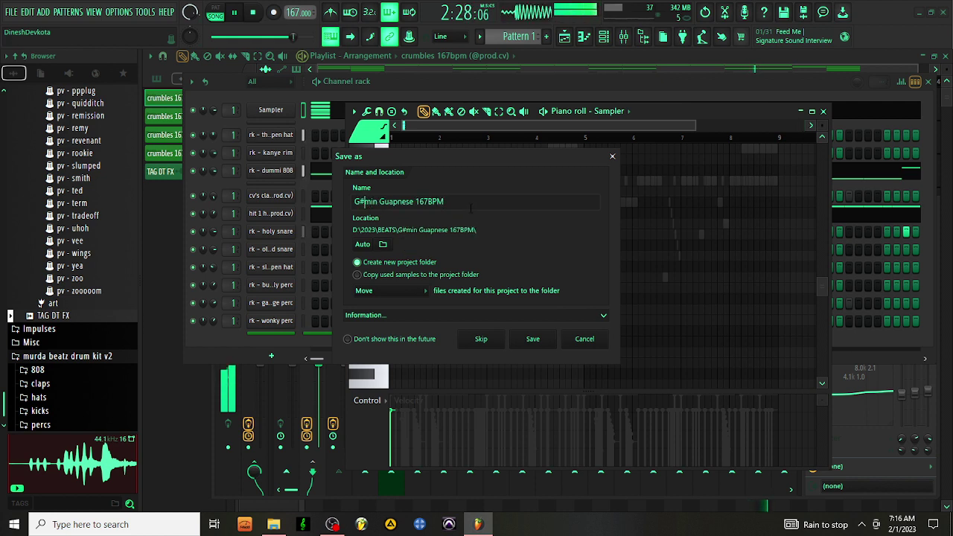
{"action": "left_click", "coordinate": [532, 339]}
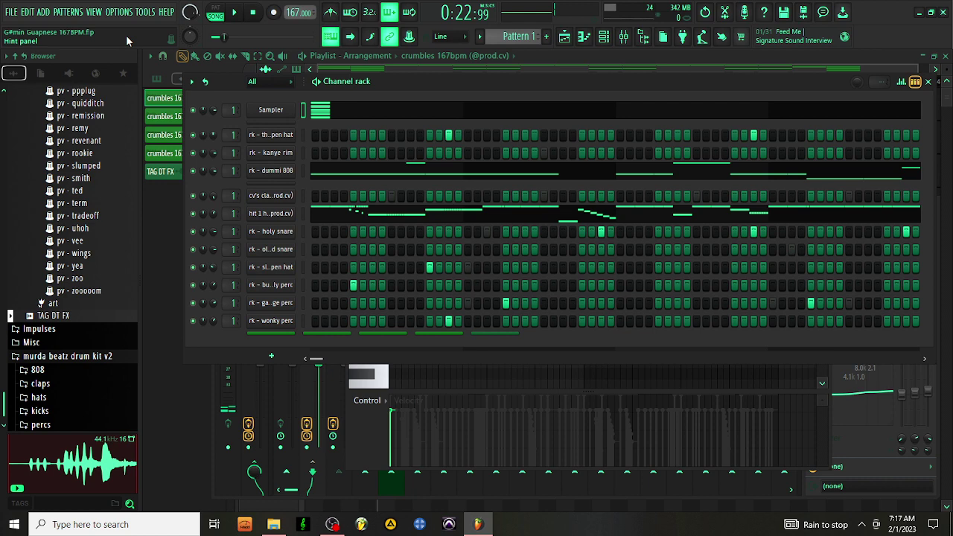
- Save a zipped copy of the project as "G#min Guapnese 167BPM.zip" in its project folder
{"action": "left_click", "coordinate": [12, 12]}
{"action": "left_click", "coordinate": [30, 78]}
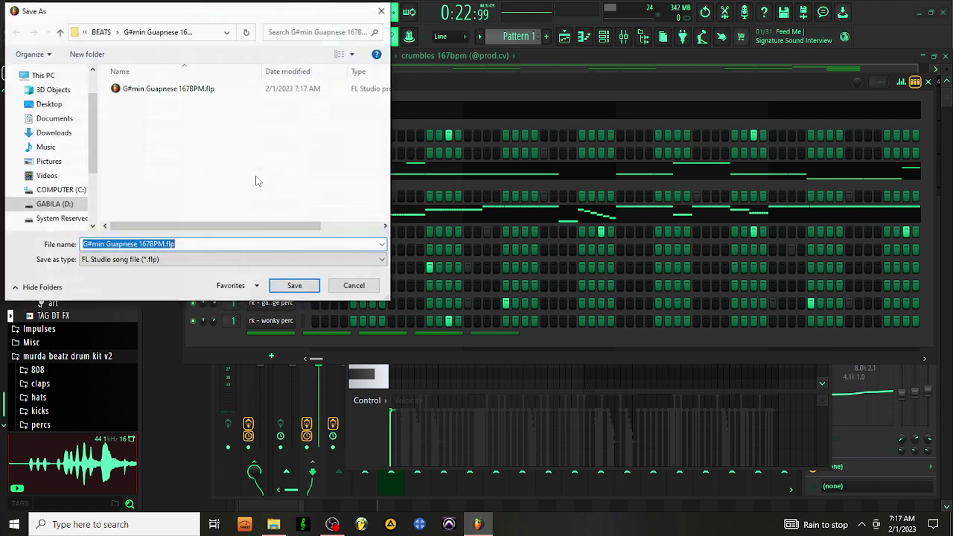
{"action": "left_click", "coordinate": [294, 259]}
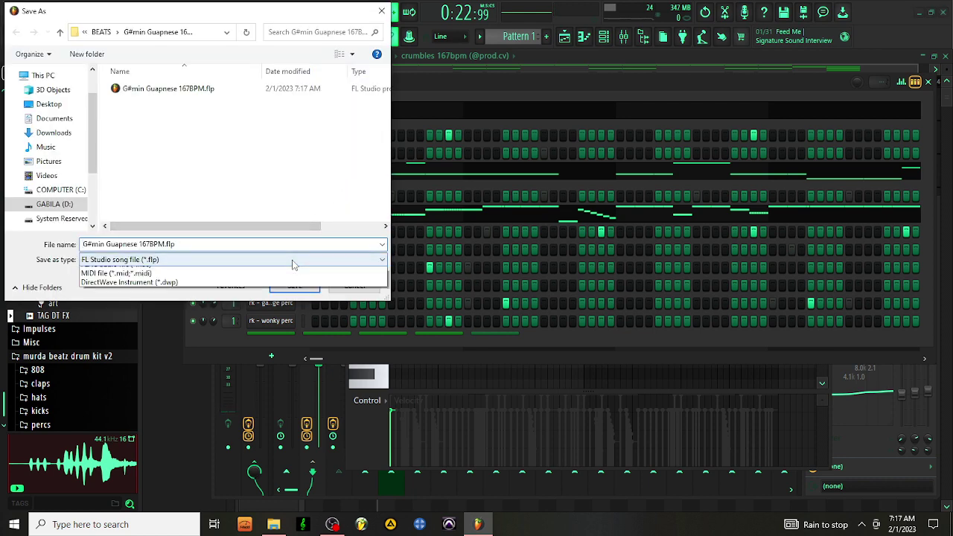
{"action": "left_click", "coordinate": [294, 279]}
{"action": "left_click", "coordinate": [295, 288]}
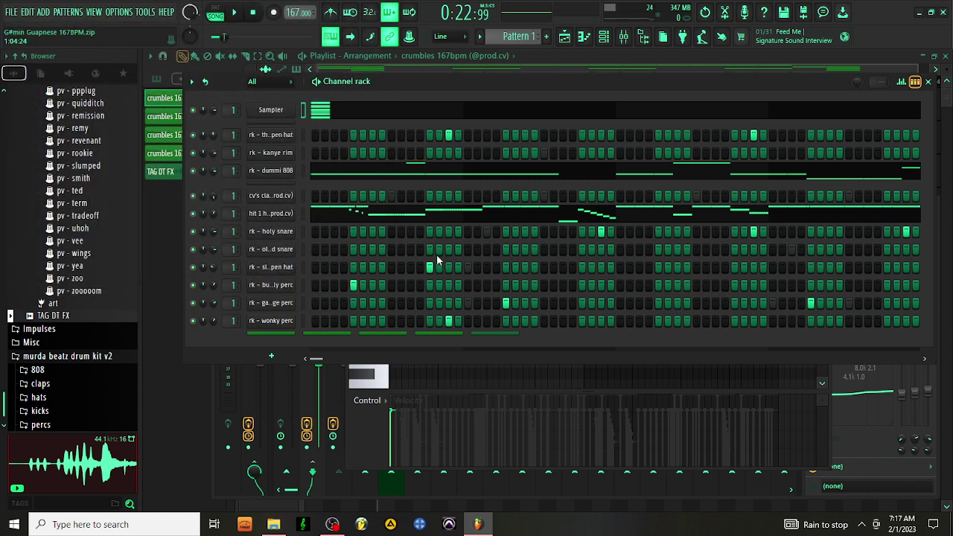
- Export the song as the wave file "G#min Guapnese 167BPM.wav" in the project folder
{"action": "left_click", "coordinate": [10, 12]}
{"action": "mouse_move", "coordinate": [53, 128]}
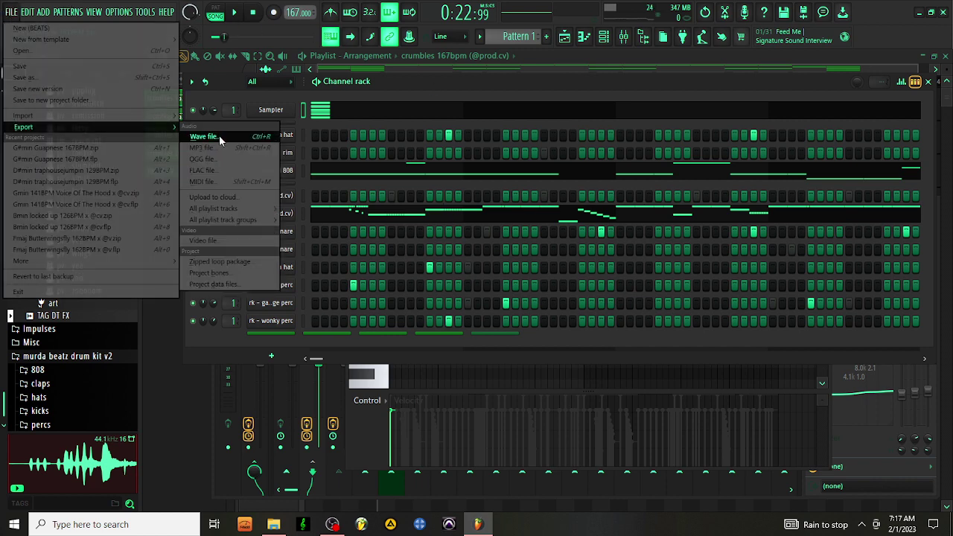
{"action": "left_click", "coordinate": [221, 137]}
{"action": "left_click", "coordinate": [297, 286]}
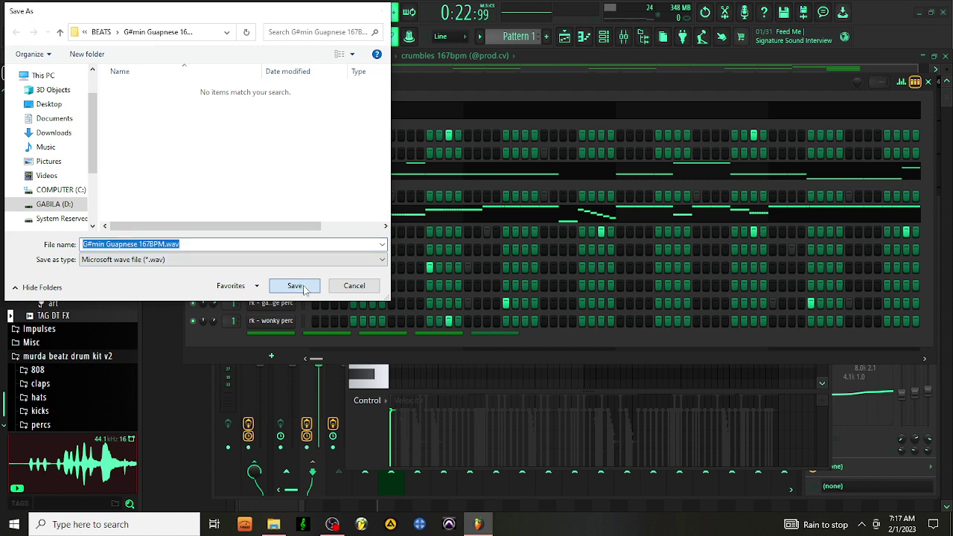